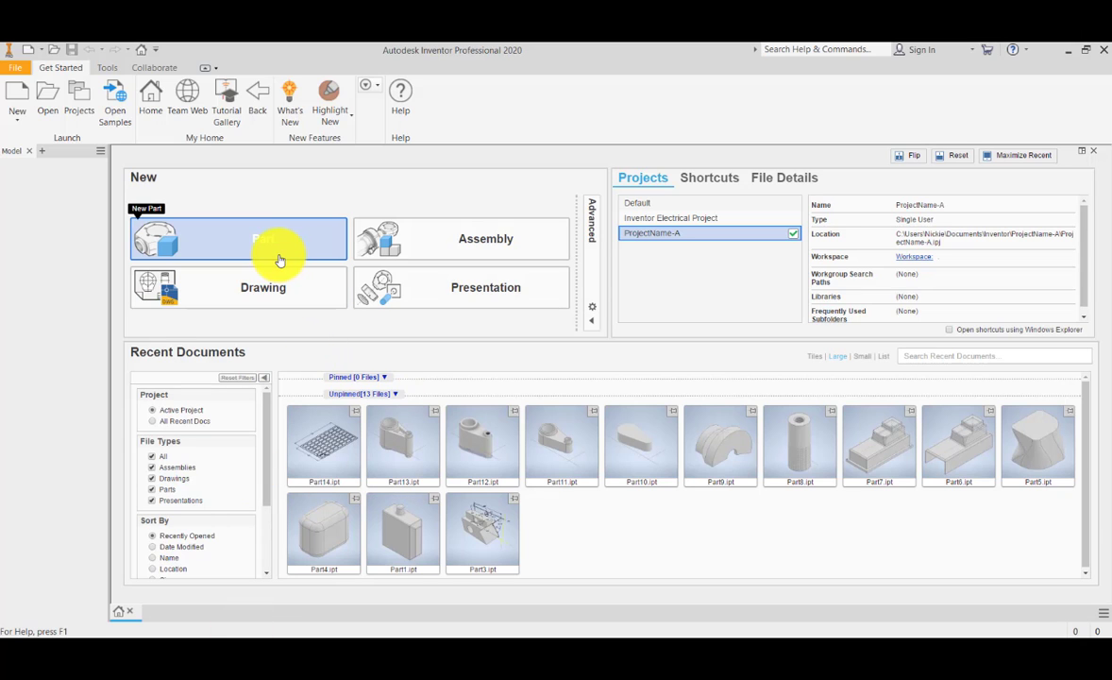
Step: Create a new part and start a 2D sketch on its XZ plane
{"action": "left_click", "coordinate": [279, 261]}
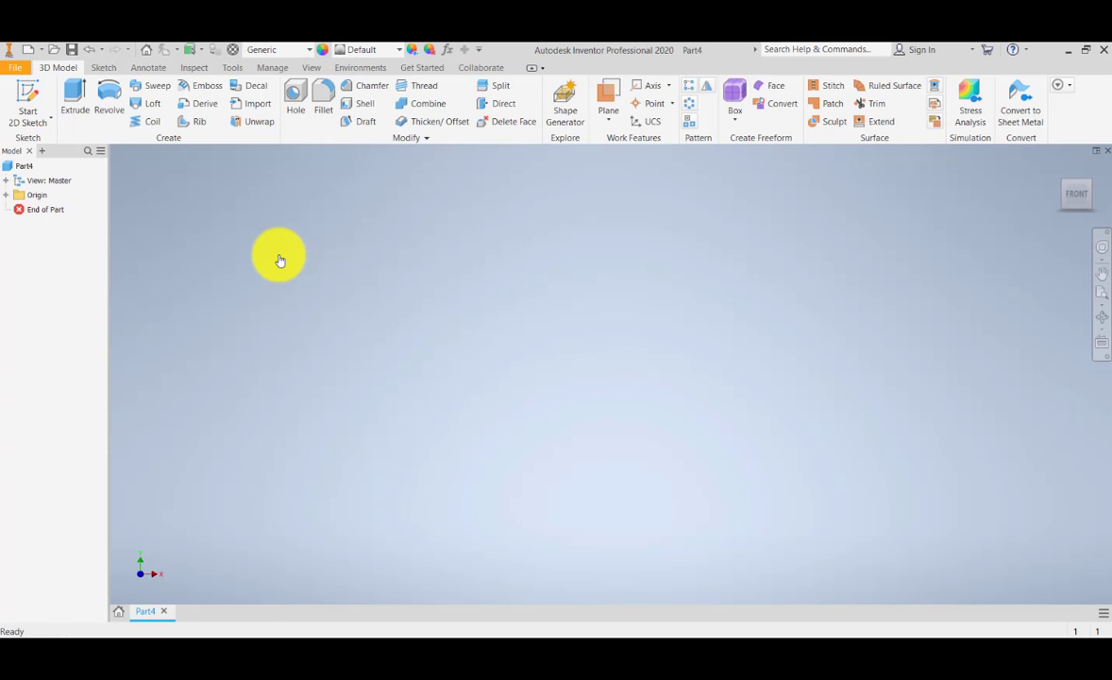
{"action": "left_click", "coordinate": [7, 195]}
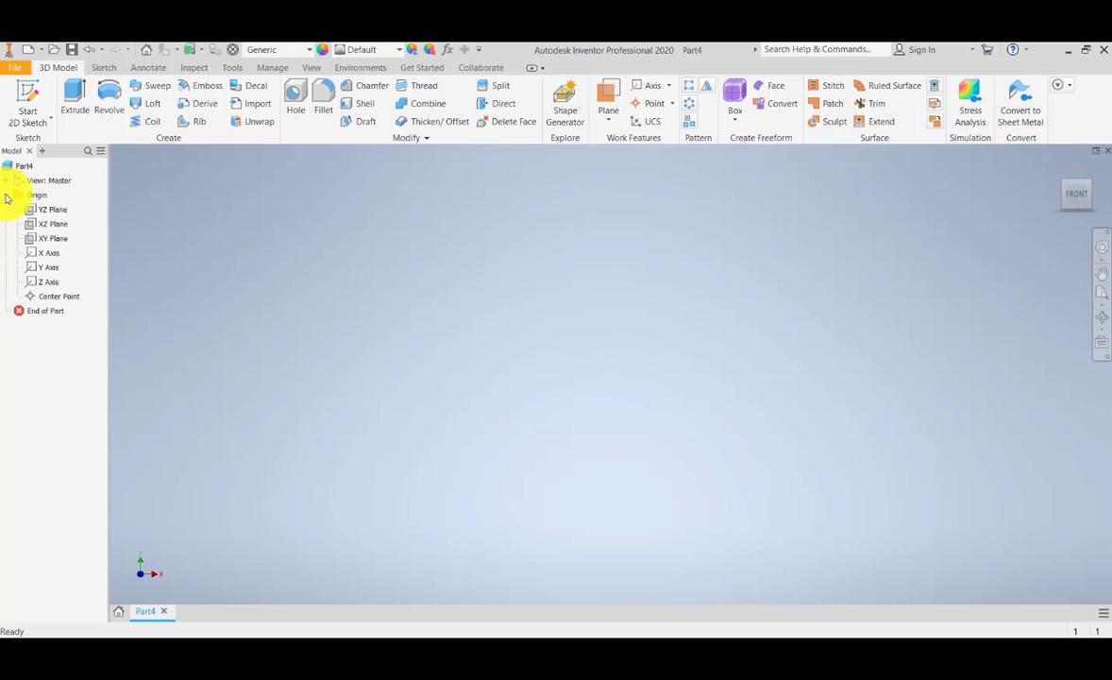
{"action": "left_click", "coordinate": [33, 119]}
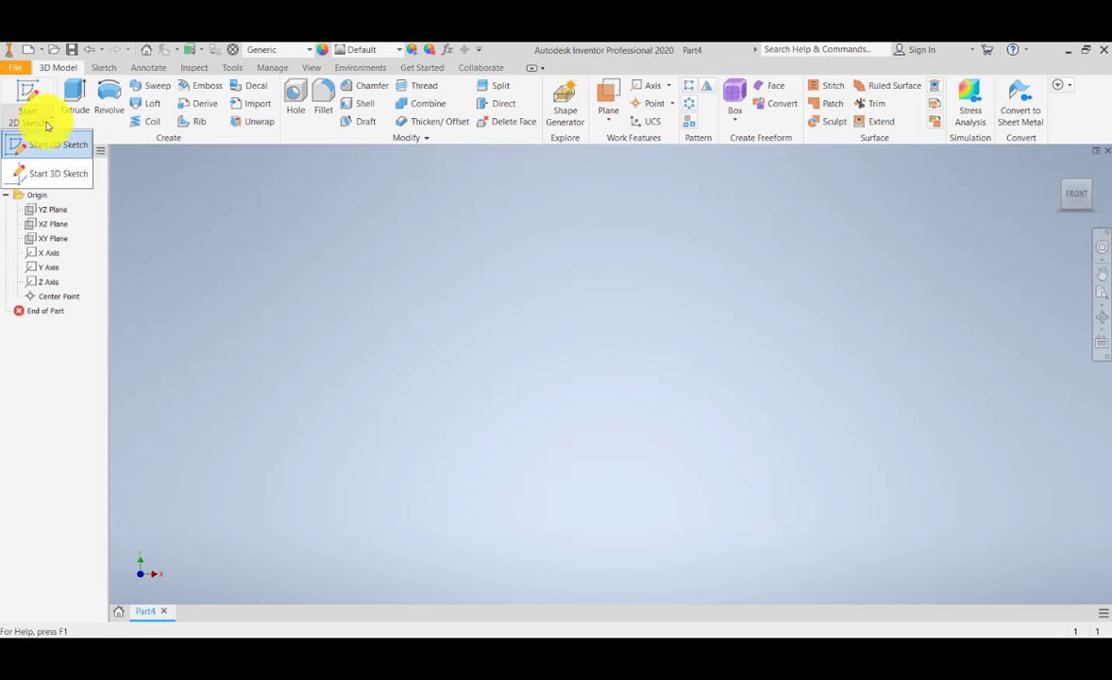
{"action": "left_click", "coordinate": [38, 143]}
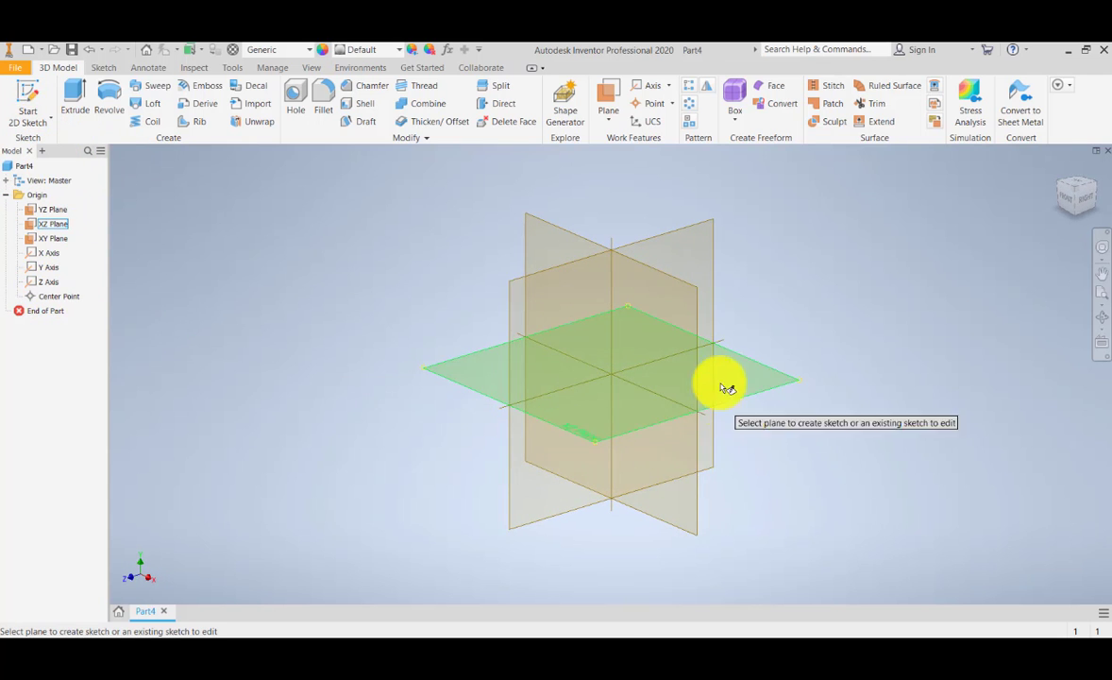
{"action": "left_click", "coordinate": [769, 396]}
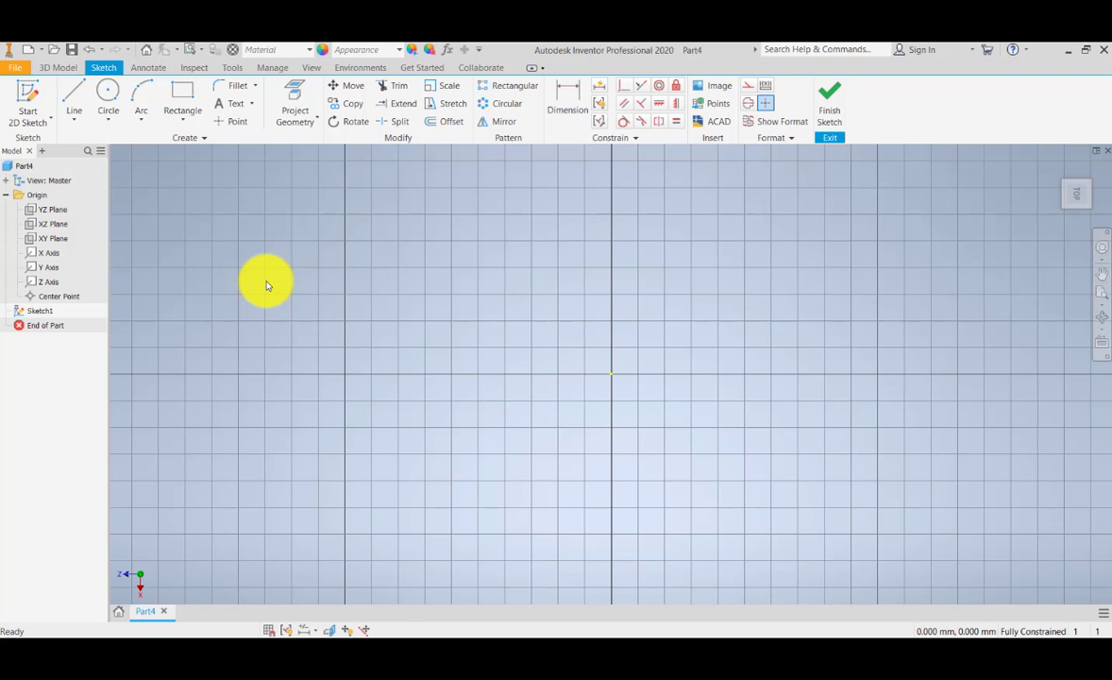
Step: Sketch a circle about 54 mm in diameter centred on the origin
{"action": "left_click", "coordinate": [108, 94]}
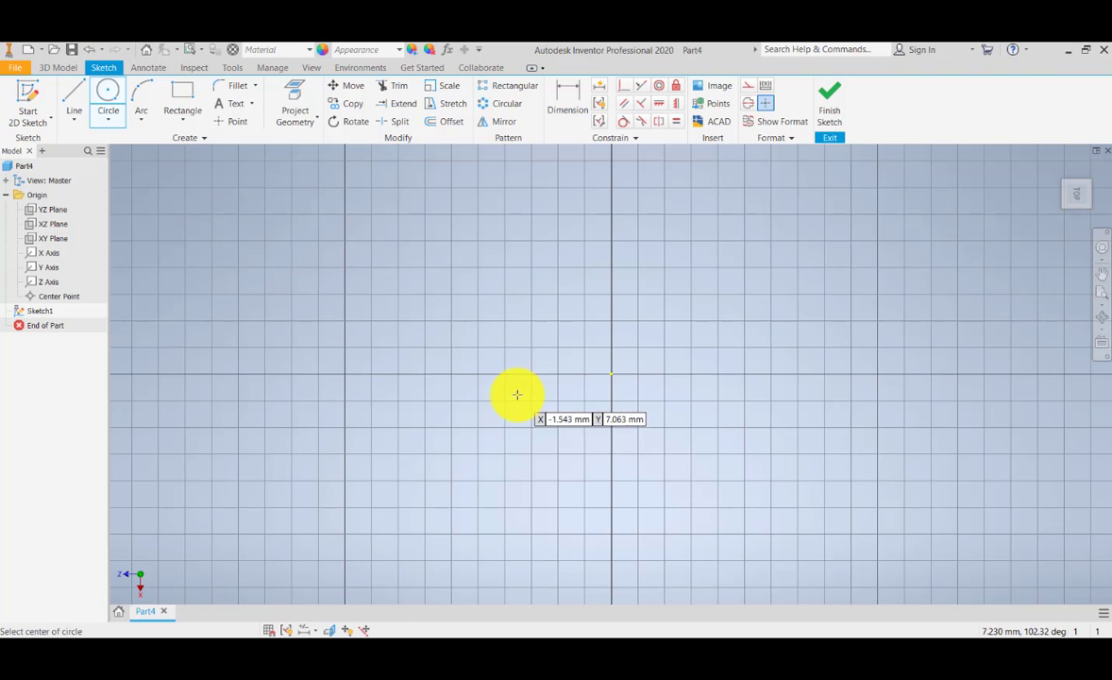
{"action": "left_click", "coordinate": [611, 374]}
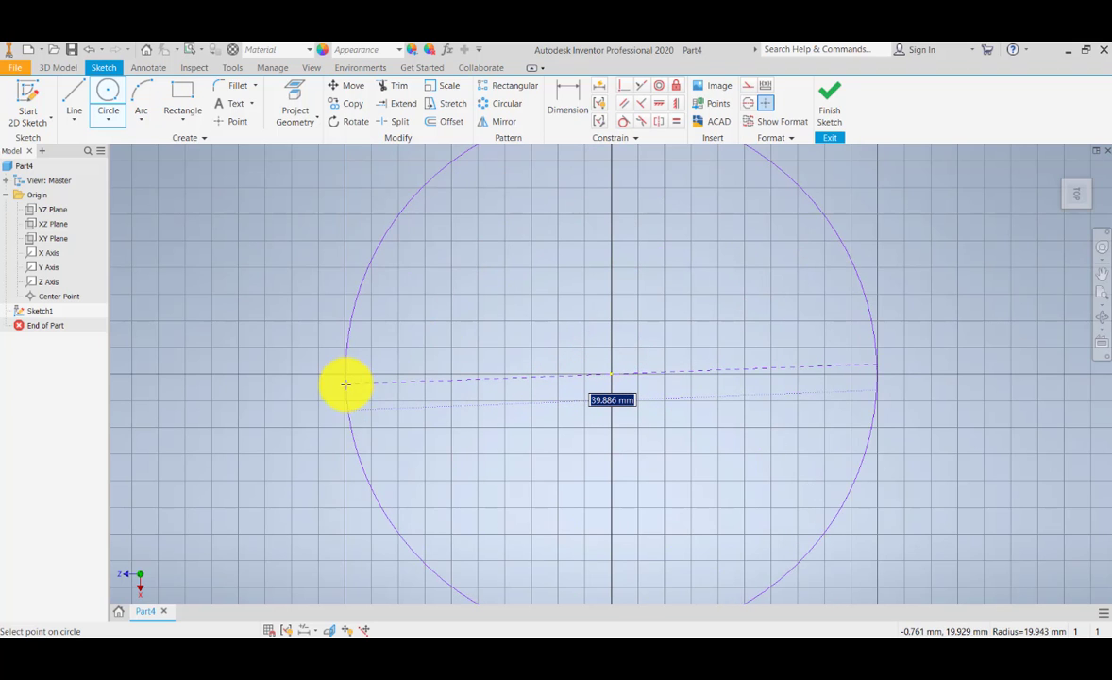
{"action": "left_click", "coordinate": [252, 353]}
{"action": "scroll", "coordinate": [267, 345], "scroll_direction": "up", "scroll_amount": 2}
{"action": "scroll", "coordinate": [268, 346], "scroll_direction": "down", "scroll_amount": 5}
{"action": "scroll", "coordinate": [392, 329], "scroll_direction": "up", "scroll_amount": 5}
{"action": "middle_click_drag", "start_coordinate": [390, 329], "coordinate": [482, 331]}
{"action": "scroll", "coordinate": [480, 330], "scroll_direction": "down", "scroll_amount": 6}
{"action": "scroll", "coordinate": [473, 332], "scroll_direction": "up", "scroll_amount": 3}
Step: Dimension the circle's diameter and set it to 100 mm
{"action": "key", "text": "d"}
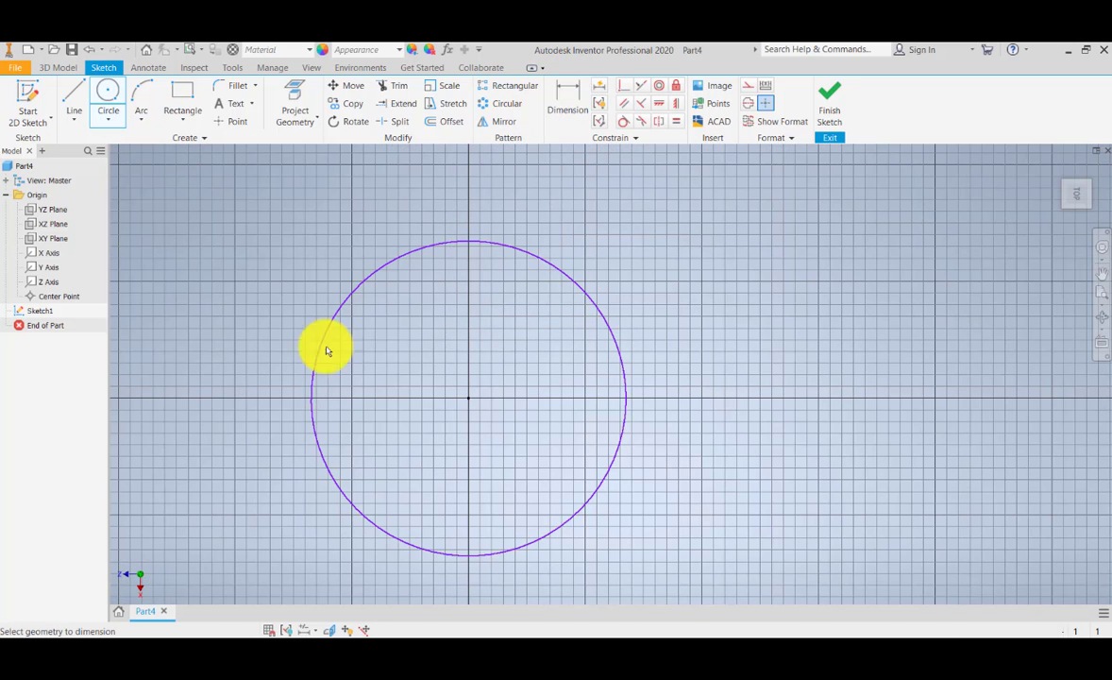
{"action": "left_click", "coordinate": [318, 374]}
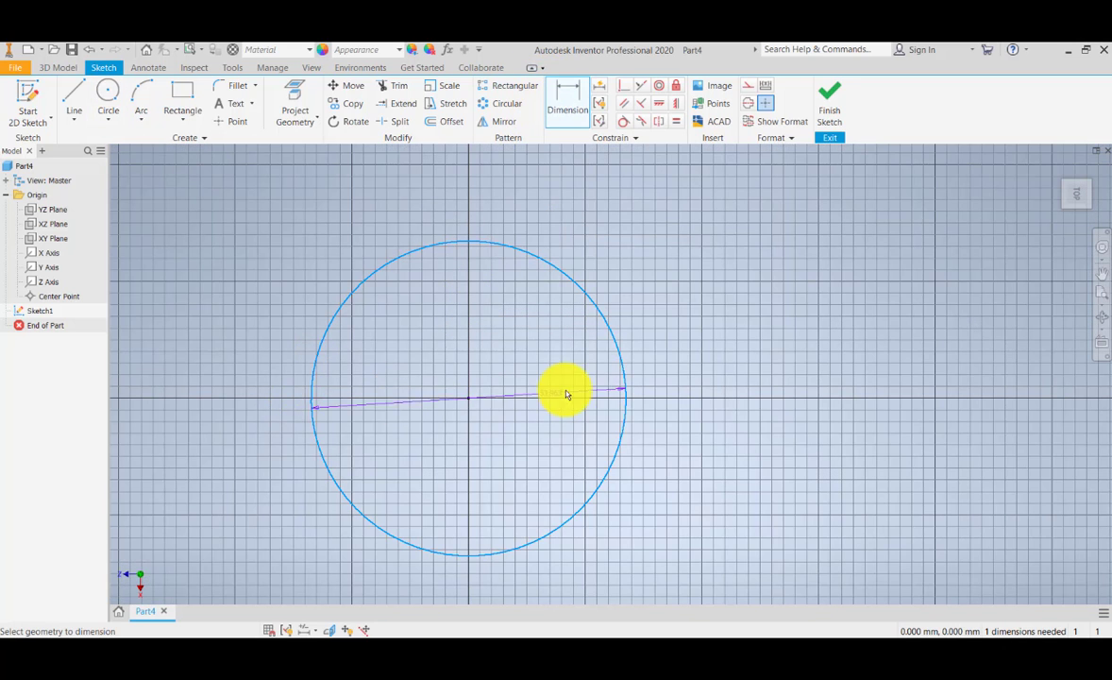
{"action": "left_click", "coordinate": [675, 272]}
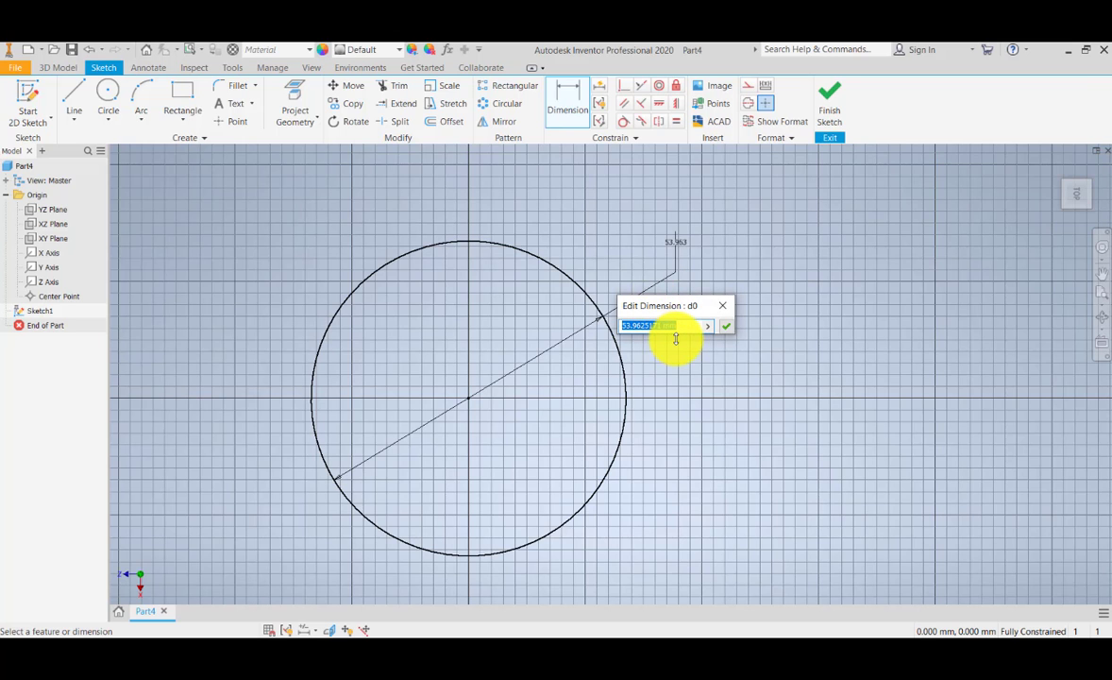
{"action": "type", "text": "100"}
{"action": "key", "text": "Return"}
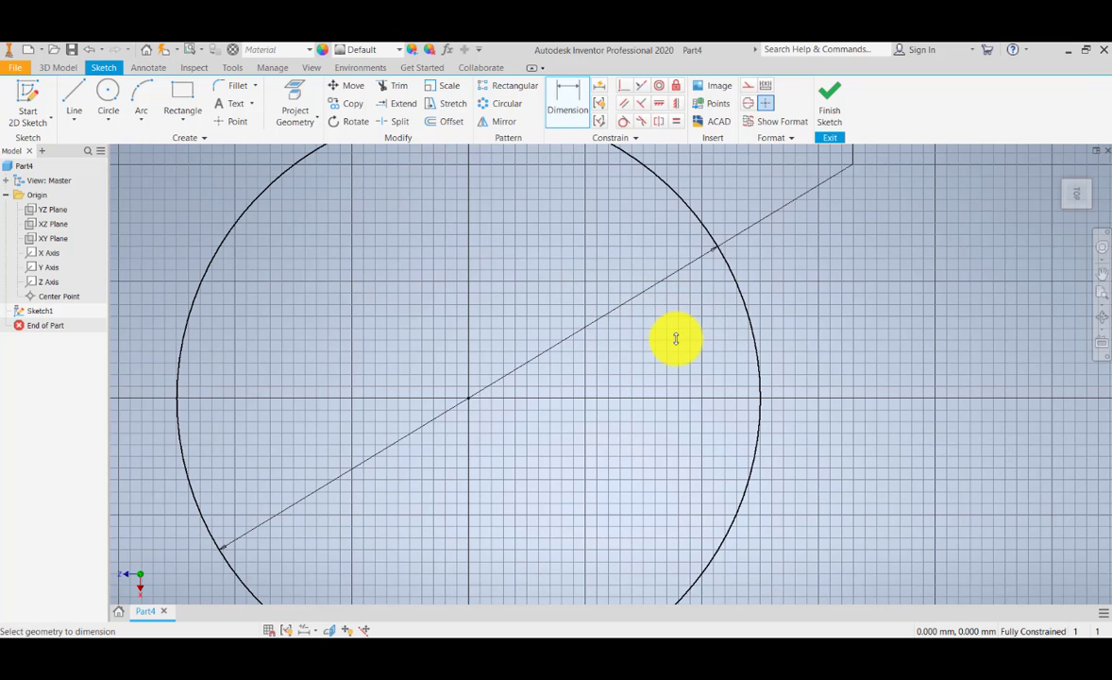
Step: Sketch a rectangle about 8 by 5 mm inside the circle, near its left side and crossing the horizontal axis
{"action": "scroll", "coordinate": [669, 349], "scroll_direction": "down", "scroll_amount": 4}
{"action": "scroll", "coordinate": [626, 405], "scroll_direction": "up", "scroll_amount": 3}
{"action": "middle_click_drag", "start_coordinate": [626, 405], "coordinate": [569, 425]}
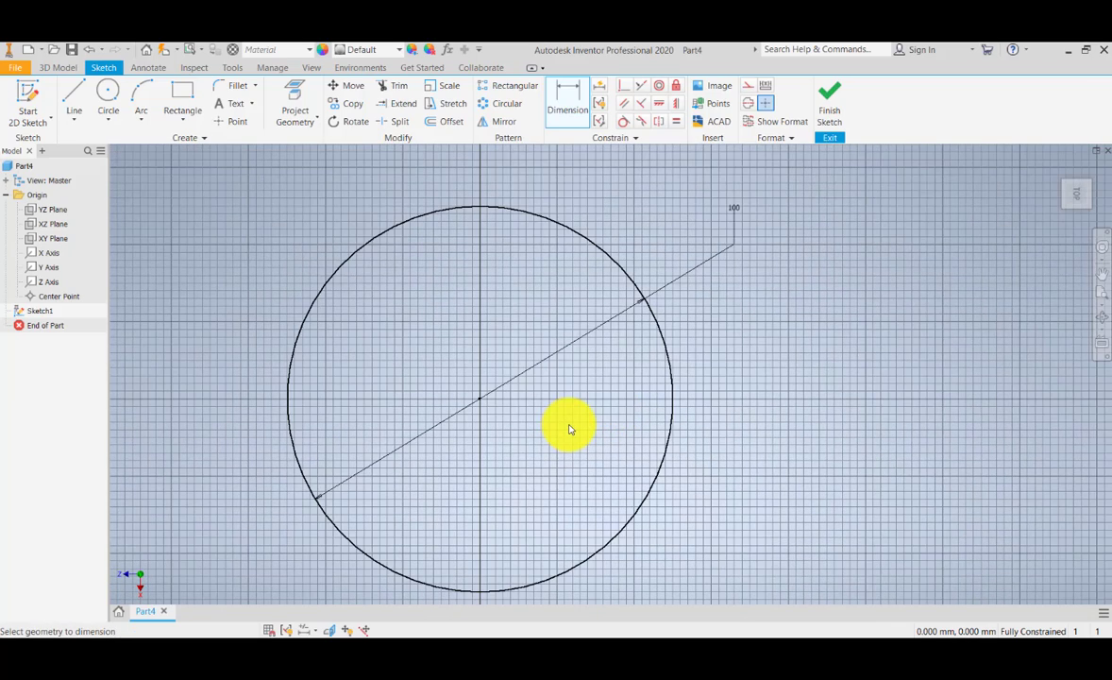
{"action": "scroll", "coordinate": [343, 402], "scroll_direction": "down", "scroll_amount": 2}
{"action": "scroll", "coordinate": [343, 402], "scroll_direction": "up", "scroll_amount": 5}
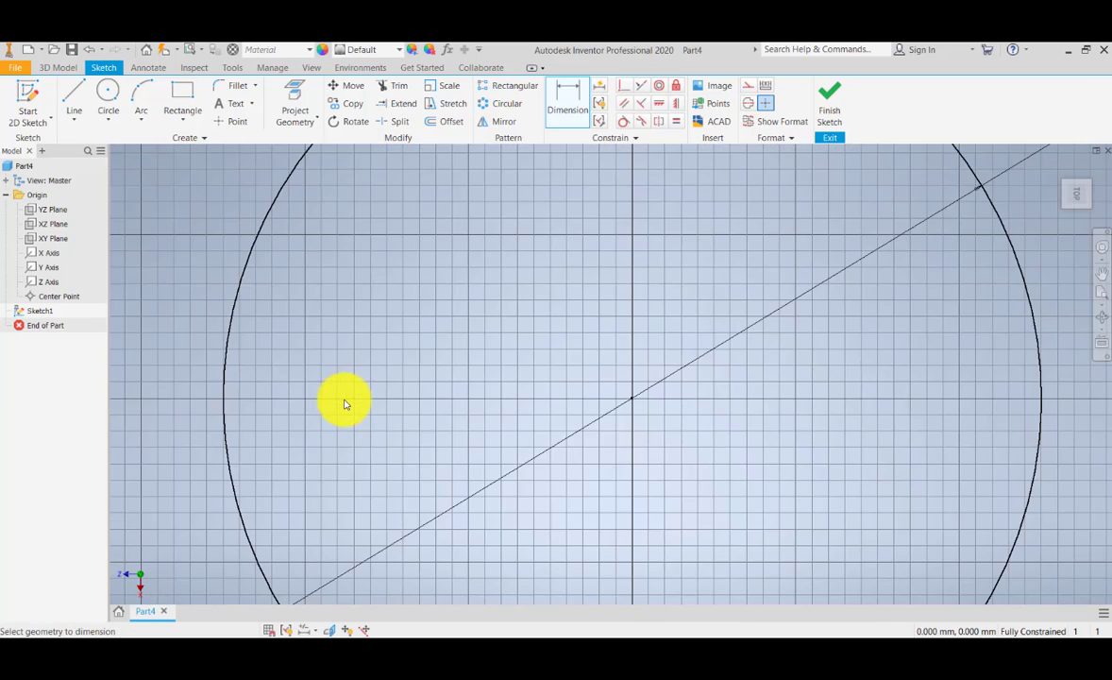
{"action": "left_click", "coordinate": [179, 97]}
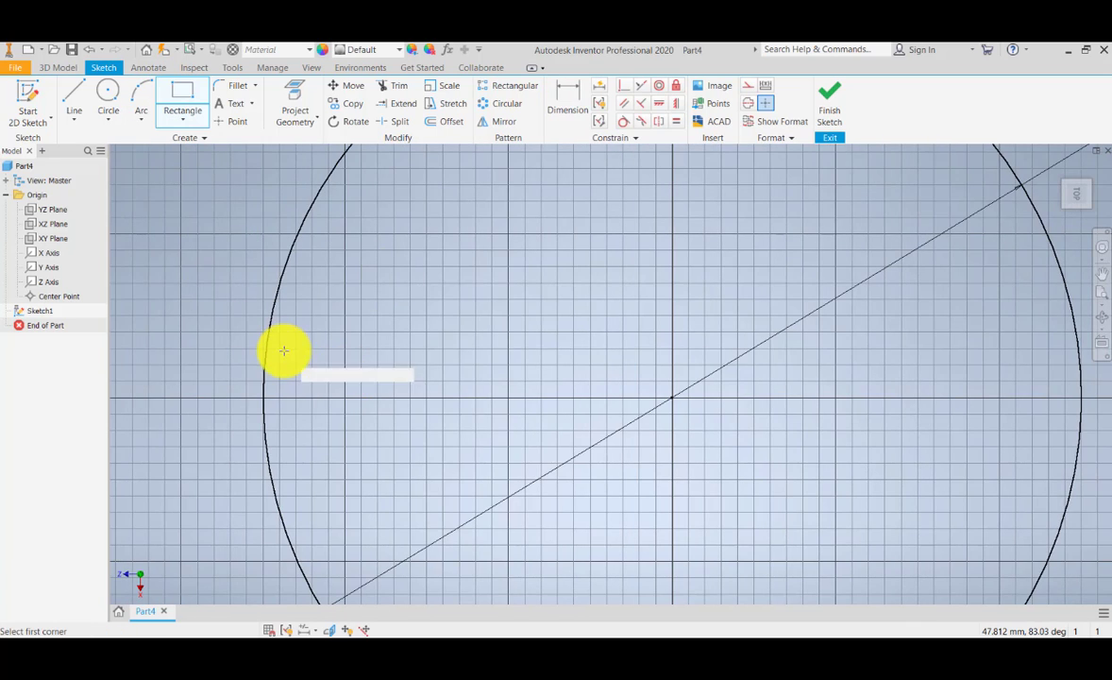
{"action": "scroll", "coordinate": [311, 388], "scroll_direction": "up", "scroll_amount": 1}
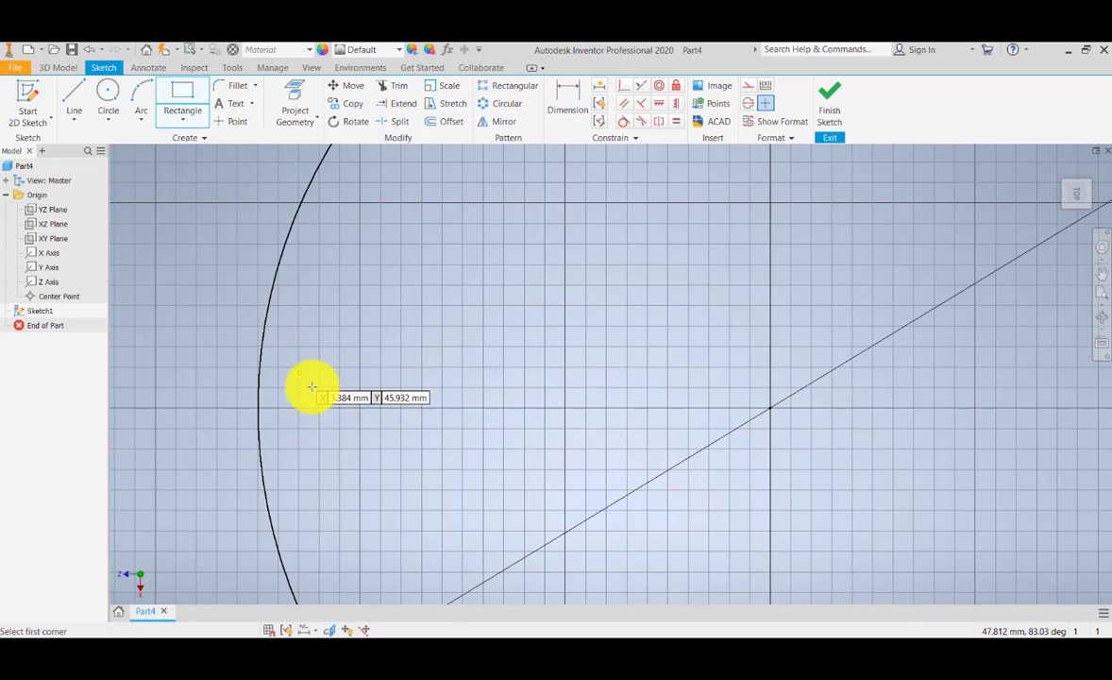
{"action": "left_click", "coordinate": [403, 385]}
{"action": "left_click", "coordinate": [487, 437]}
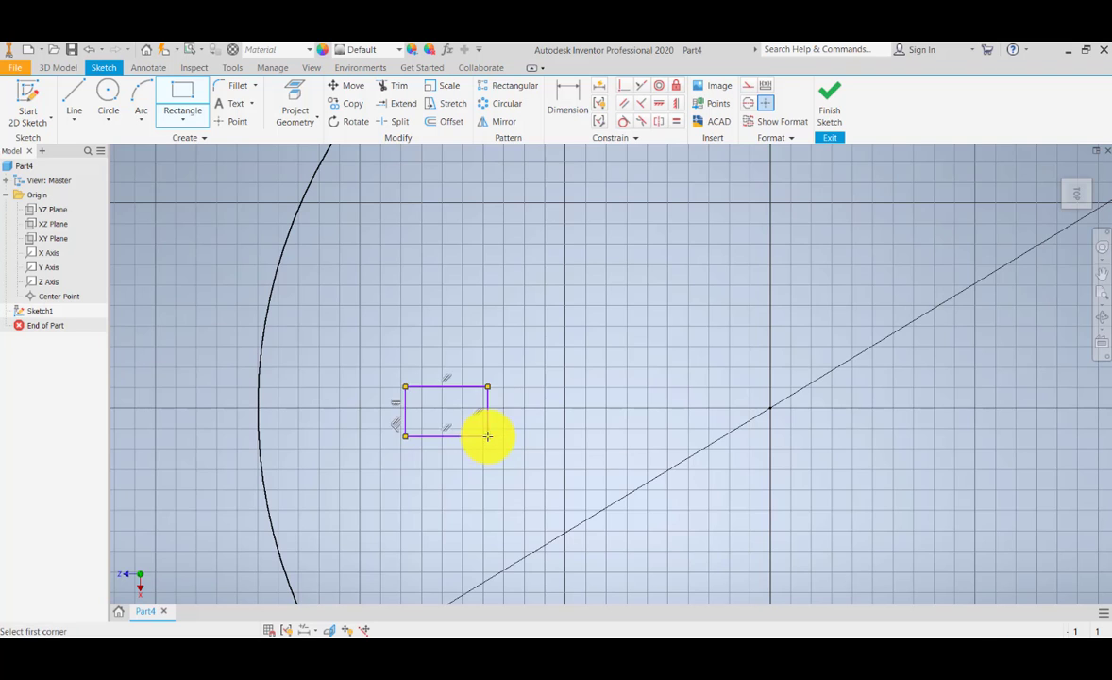
Step: Dimension the rectangle, setting its width to 10 mm and its height to 6 mm
{"action": "scroll", "coordinate": [441, 425], "scroll_direction": "down", "scroll_amount": 3}
{"action": "scroll", "coordinate": [441, 425], "scroll_direction": "up", "scroll_amount": 5}
{"action": "scroll", "coordinate": [432, 417], "scroll_direction": "down", "scroll_amount": 2}
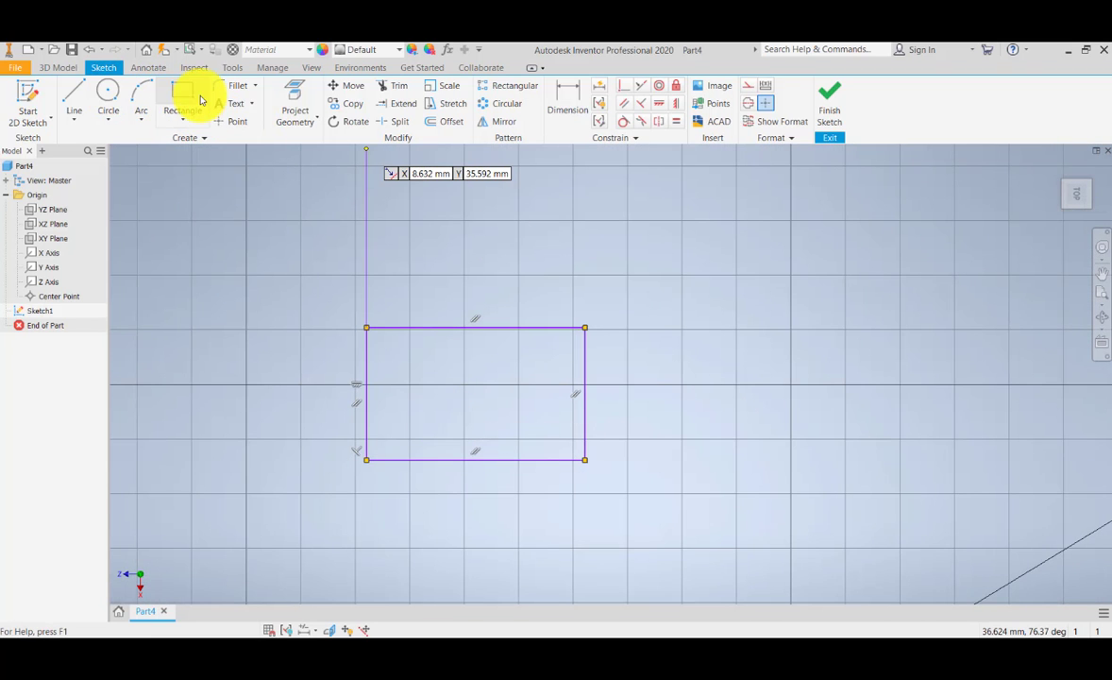
{"action": "left_click", "coordinate": [566, 99]}
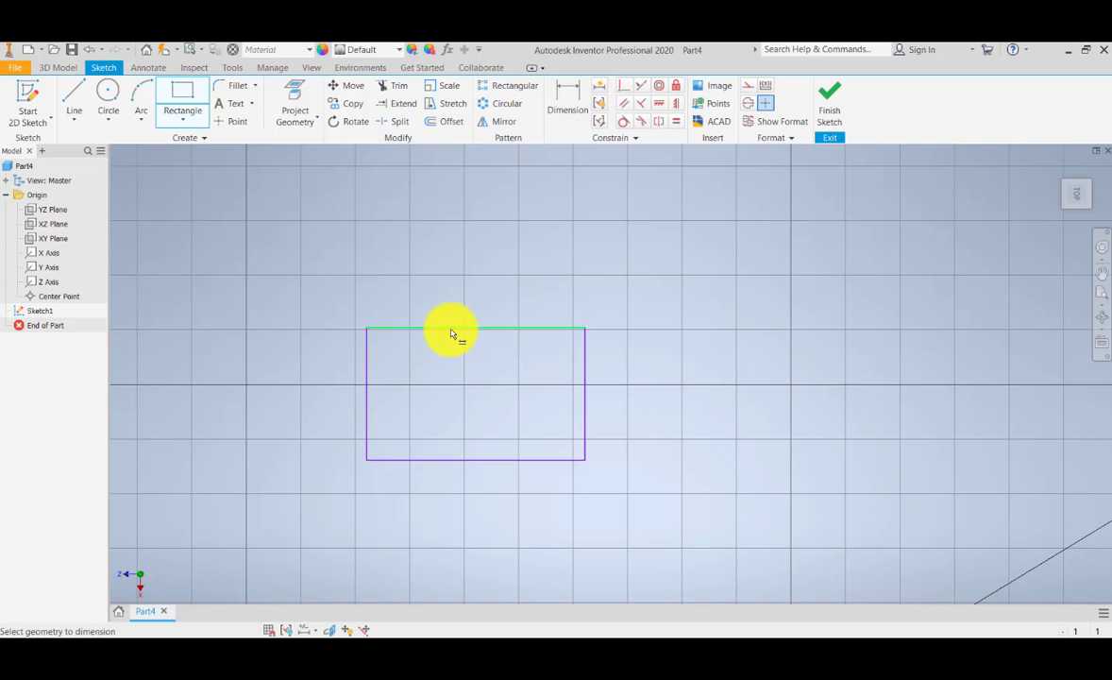
{"action": "left_click", "coordinate": [366, 365]}
{"action": "left_click", "coordinate": [586, 370]}
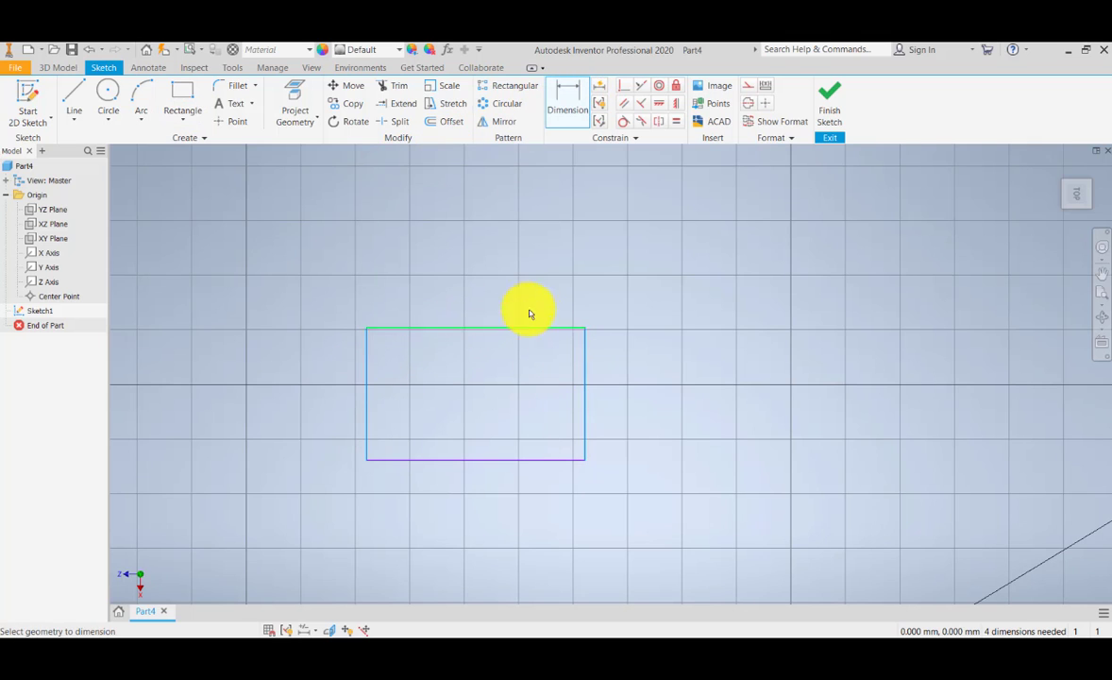
{"action": "left_click", "coordinate": [472, 291]}
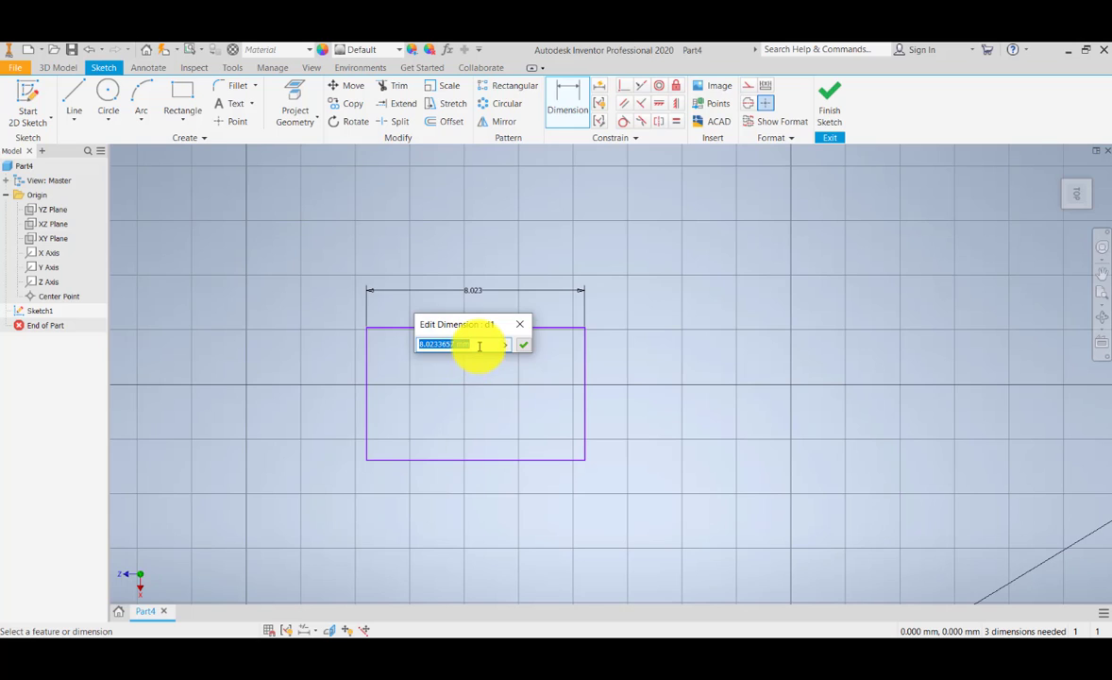
{"action": "key", "text": "Return"}
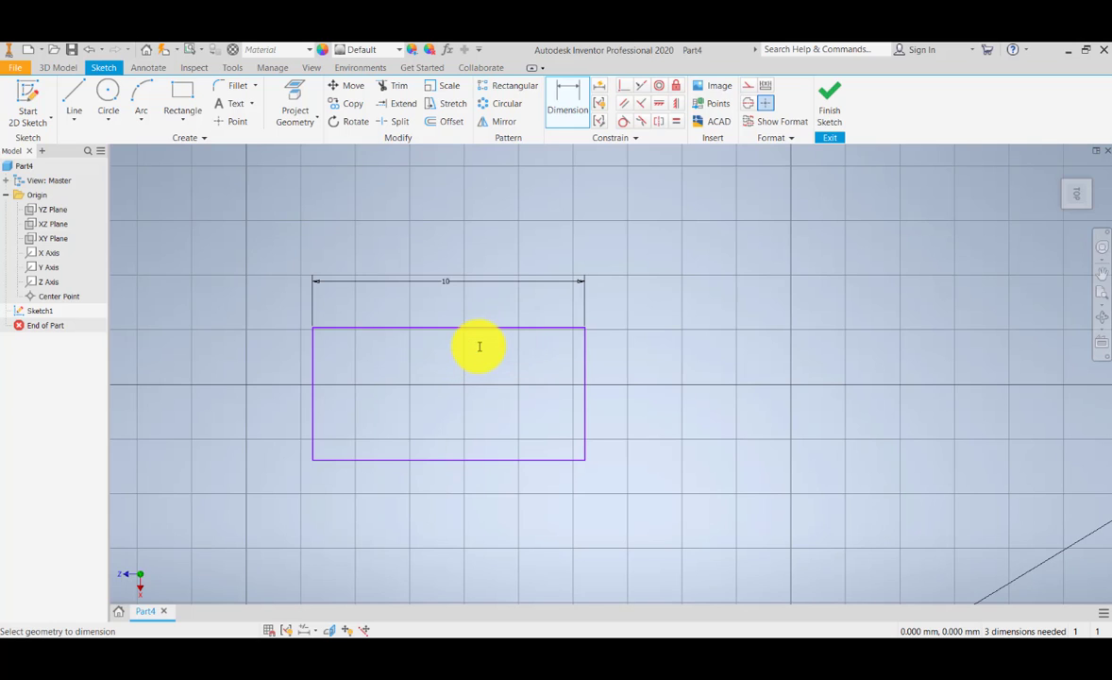
{"action": "left_click", "coordinate": [635, 378]}
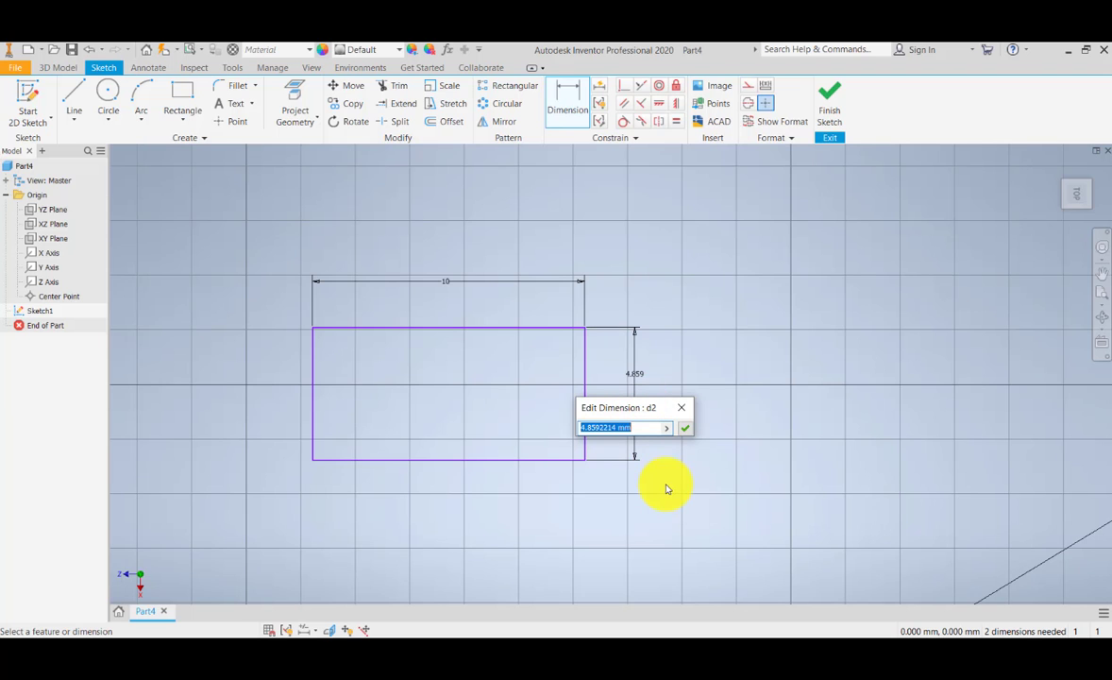
{"action": "key", "text": "Return"}
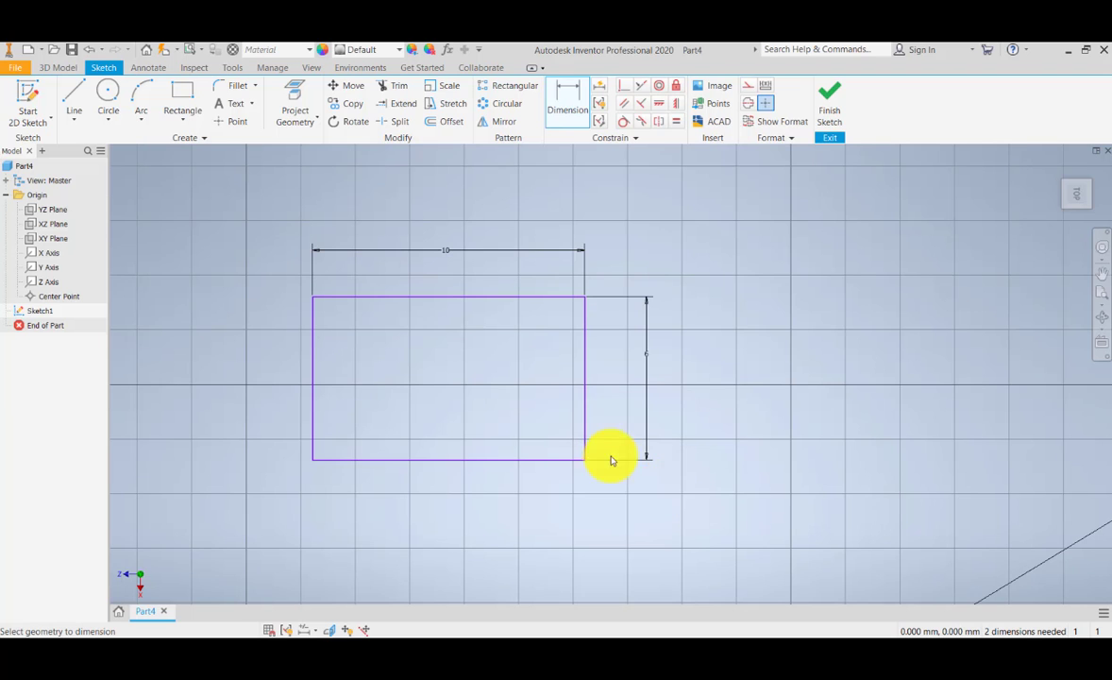
Step: Sketch a small circle centred on the midpoint of the rectangle's left edge, with its diameter smaller than the edge
{"action": "scroll", "coordinate": [604, 456], "scroll_direction": "down", "scroll_amount": 5}
{"action": "scroll", "coordinate": [492, 433], "scroll_direction": "up", "scroll_amount": 3}
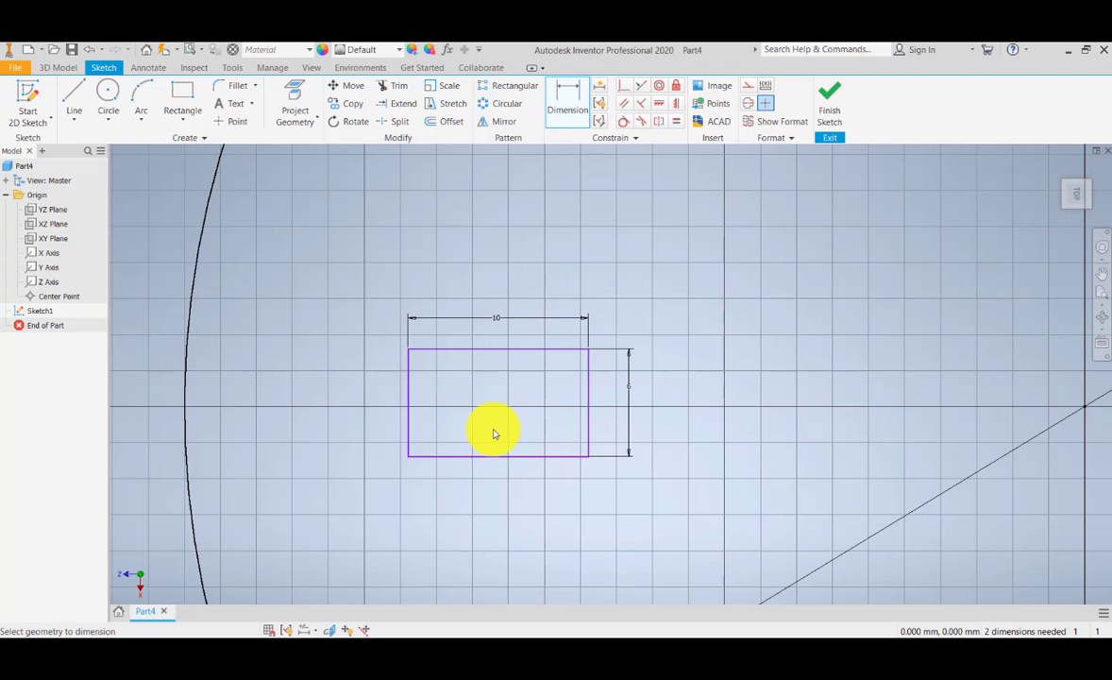
{"action": "left_click", "coordinate": [108, 94]}
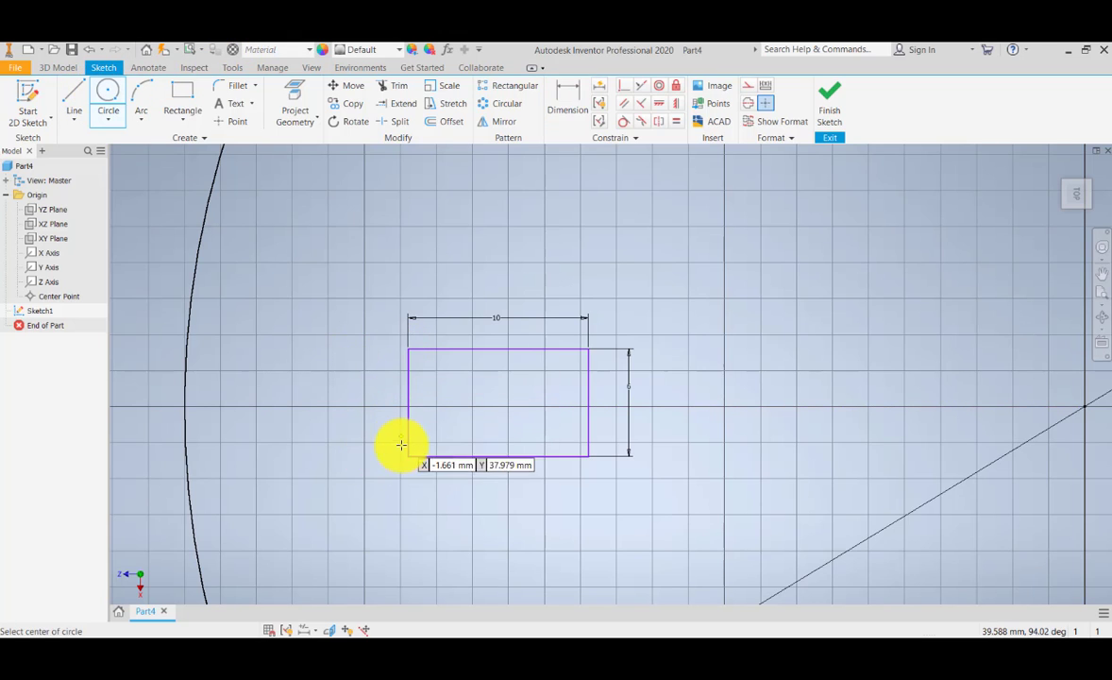
{"action": "left_click", "coordinate": [410, 409]}
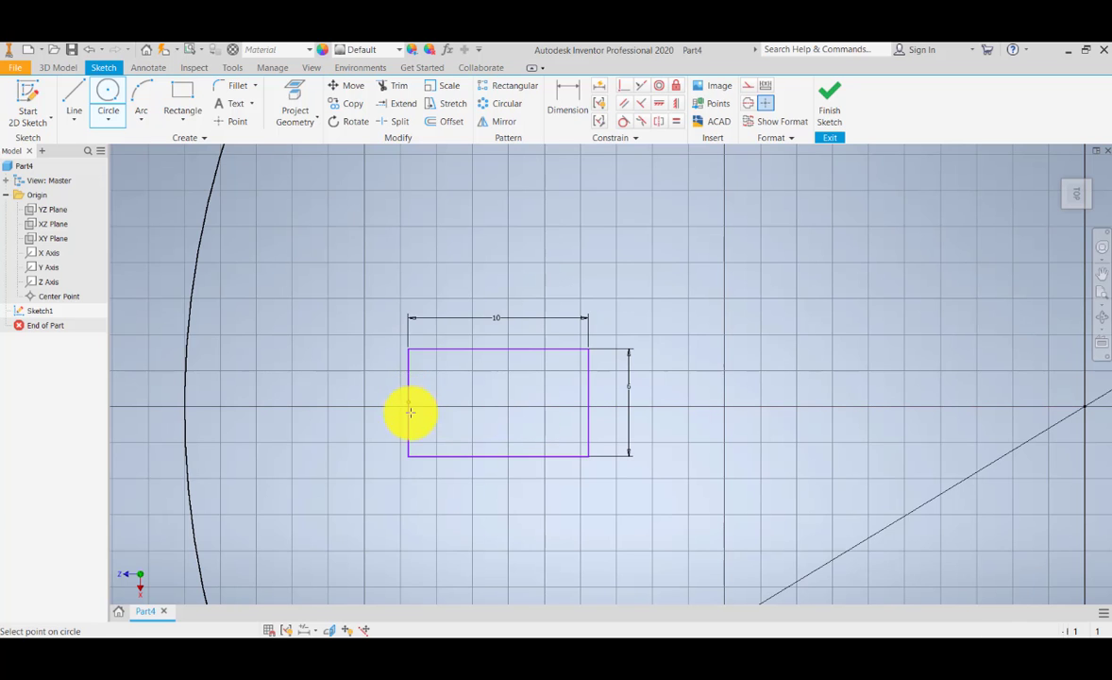
{"action": "left_click", "coordinate": [437, 421]}
{"action": "scroll", "coordinate": [430, 408], "scroll_direction": "up", "scroll_amount": 2}
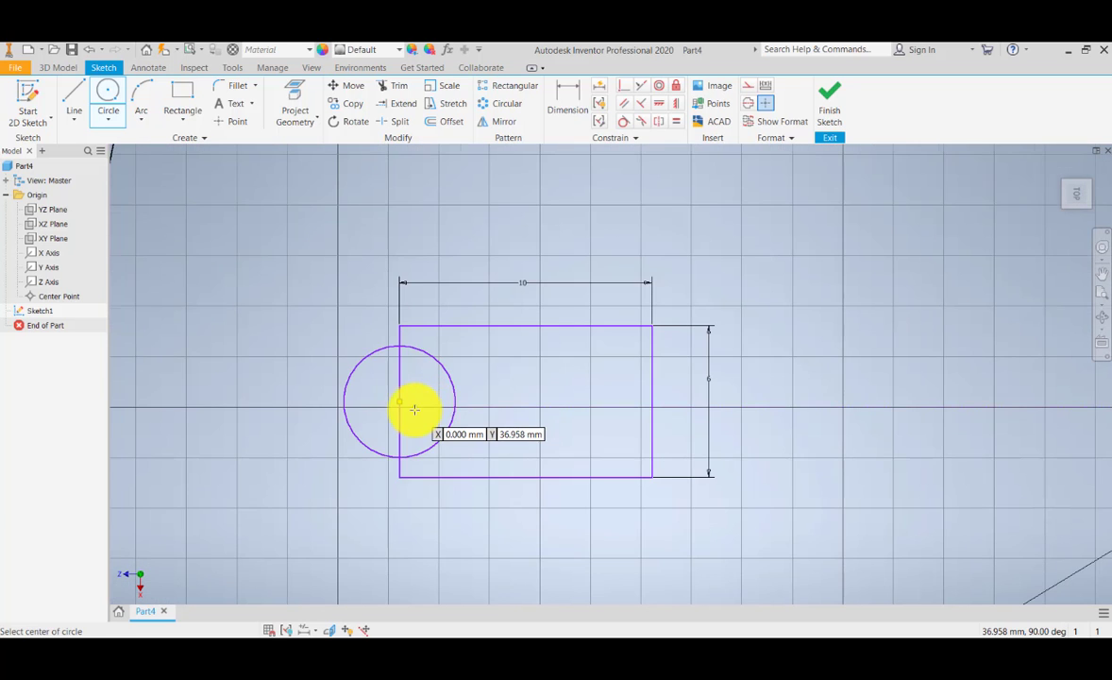
{"action": "scroll", "coordinate": [420, 408], "scroll_direction": "up", "scroll_amount": 3}
{"action": "key", "text": "Escape"}
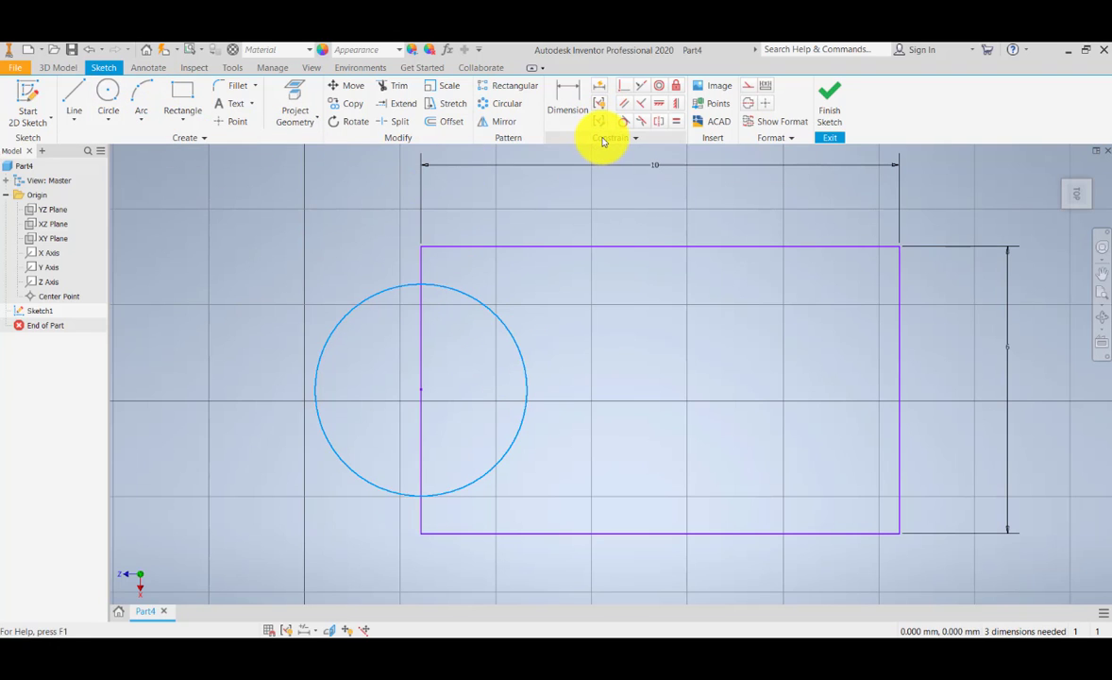
{"action": "left_click", "coordinate": [622, 88]}
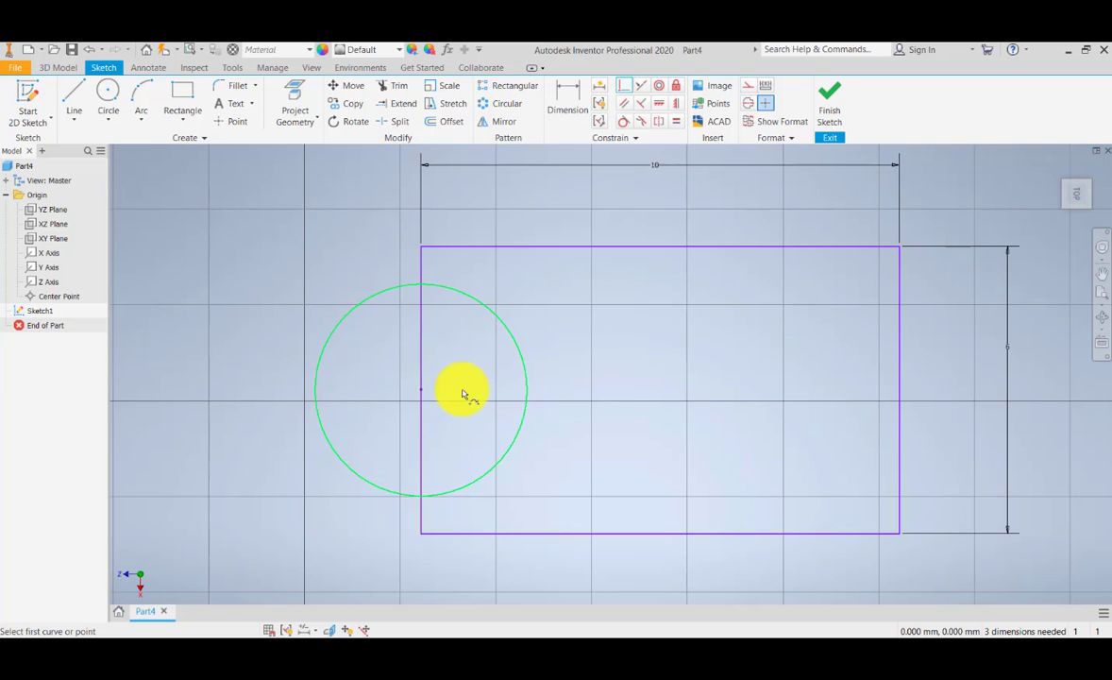
{"action": "left_click", "coordinate": [422, 391]}
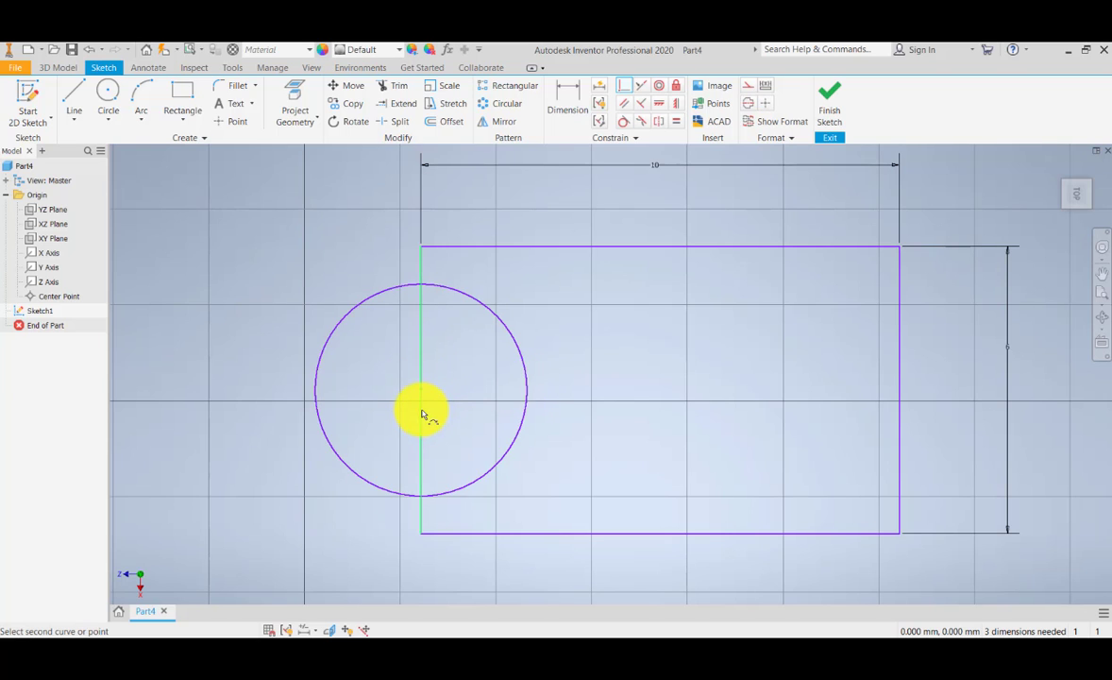
{"action": "key", "text": "Escape"}
Step: Shrink the small circle on the rectangle's left edge freehand and enlarge it again about the same centre
{"action": "left_click", "coordinate": [508, 328]}
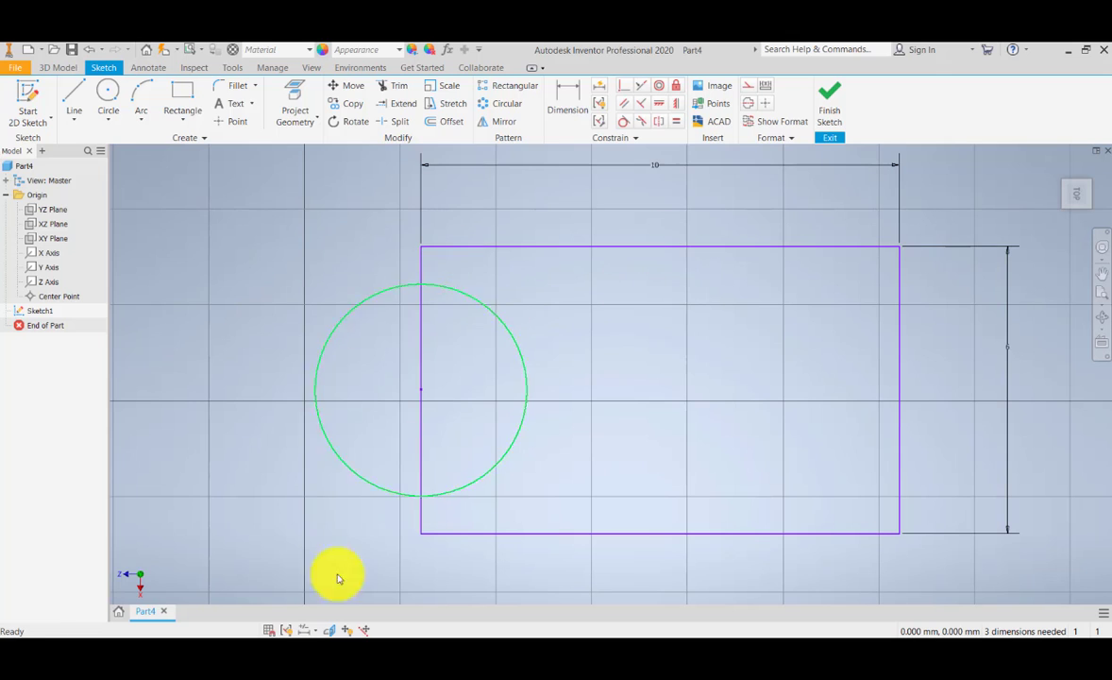
{"action": "left_click_drag", "start_coordinate": [410, 495], "coordinate": [413, 452]}
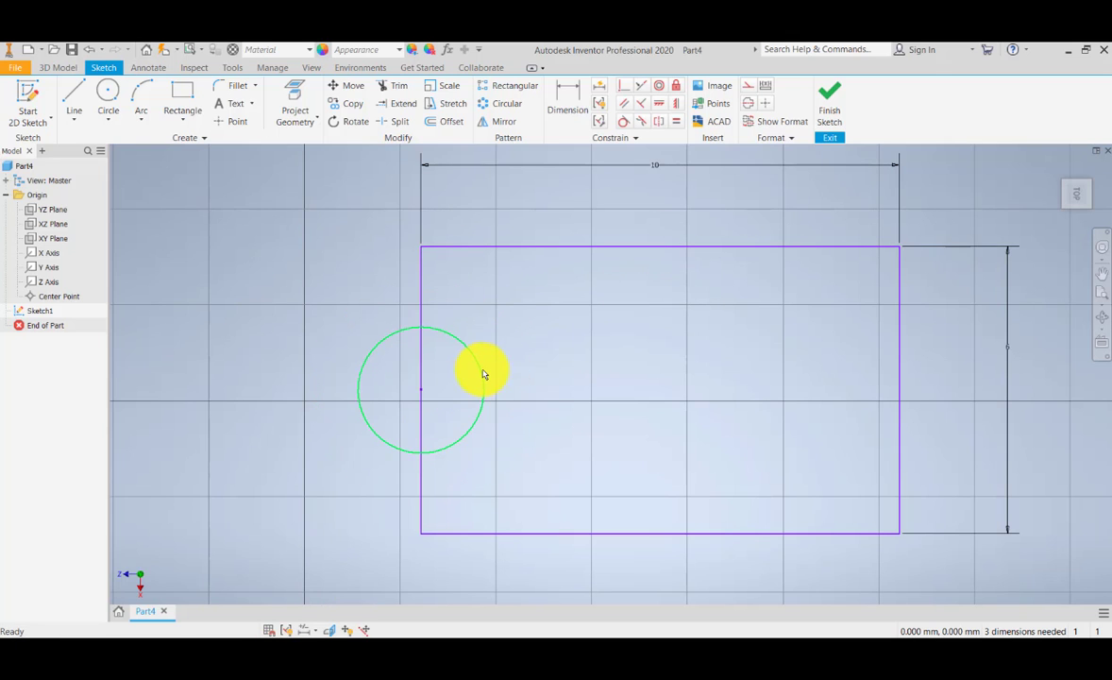
{"action": "left_click_drag", "start_coordinate": [483, 370], "coordinate": [520, 350]}
Step: Trim away the half of the small circle that lies inside the rectangle
{"action": "middle_click_drag", "start_coordinate": [436, 345], "coordinate": [436, 354]}
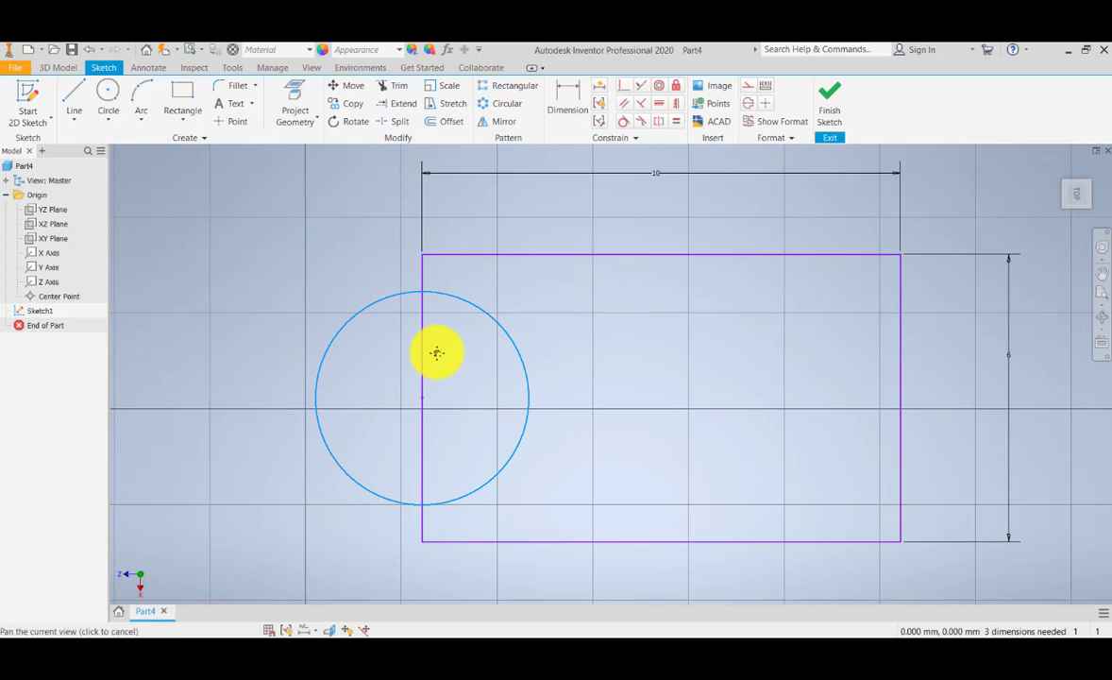
{"action": "left_click", "coordinate": [394, 86]}
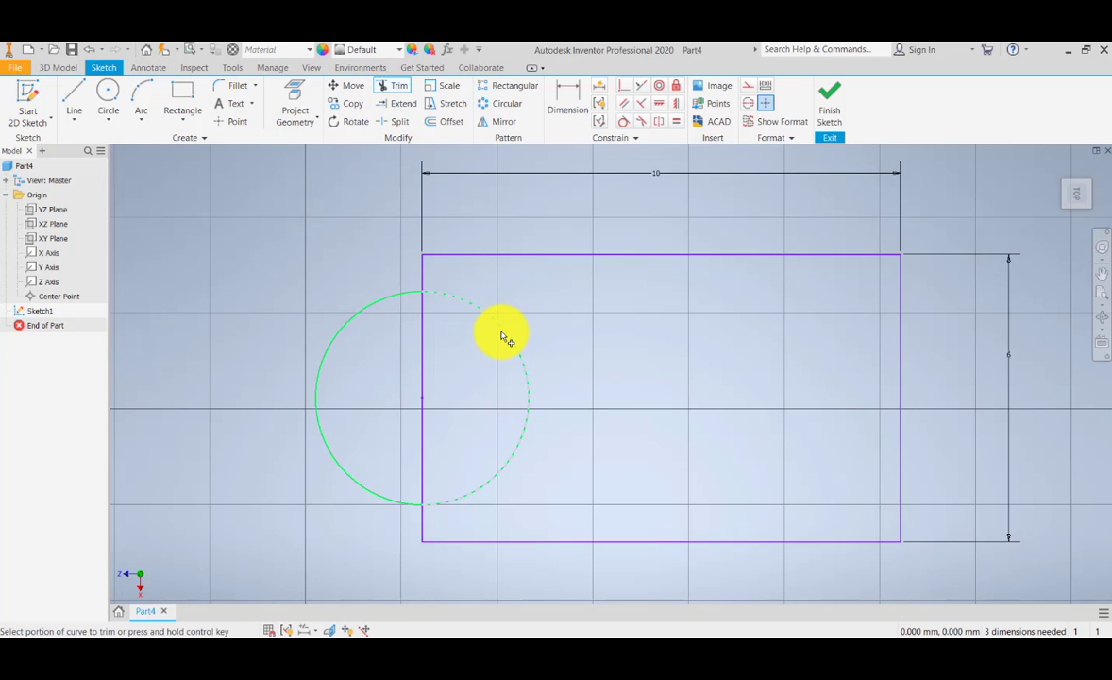
{"action": "left_click", "coordinate": [502, 335]}
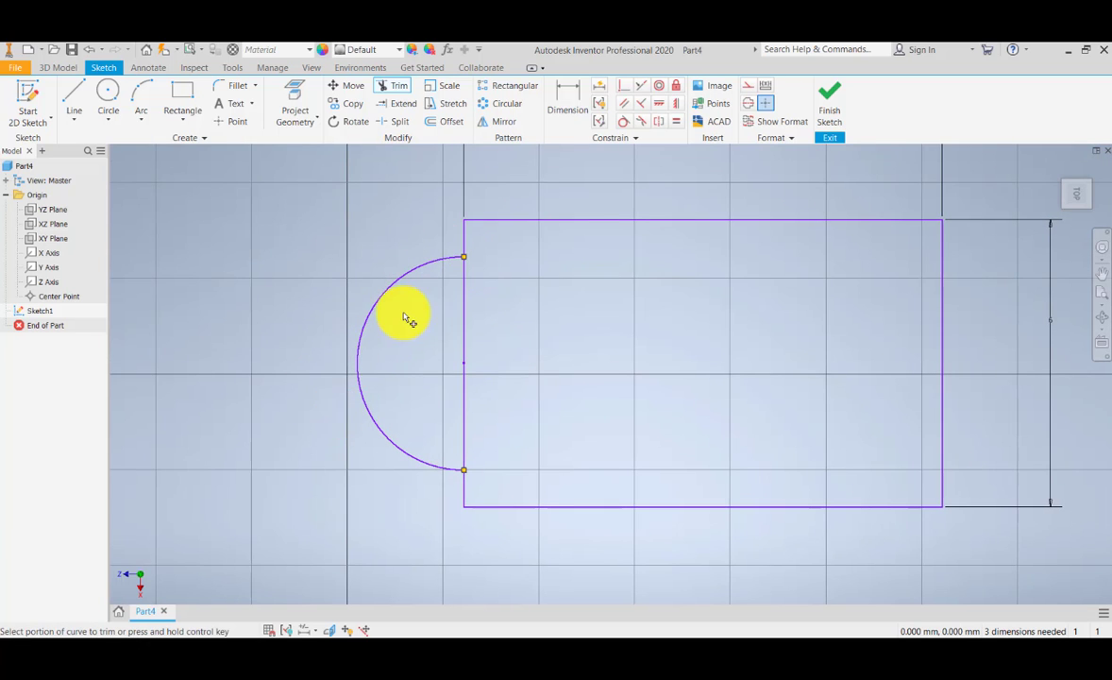
Step: Apply a coincident constraint between the arc's upper endpoint and the rectangle's upper-left corner
{"action": "middle_click_drag", "start_coordinate": [444, 265], "coordinate": [424, 293]}
{"action": "middle_click_drag", "start_coordinate": [413, 393], "coordinate": [388, 419]}
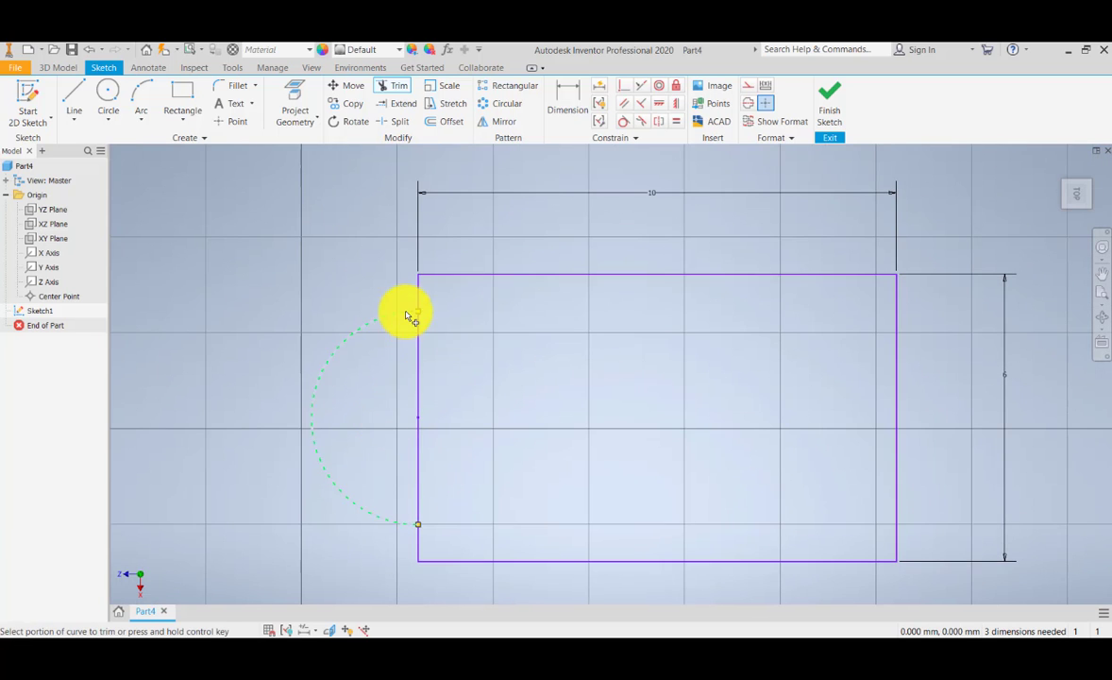
{"action": "left_click", "coordinate": [624, 86]}
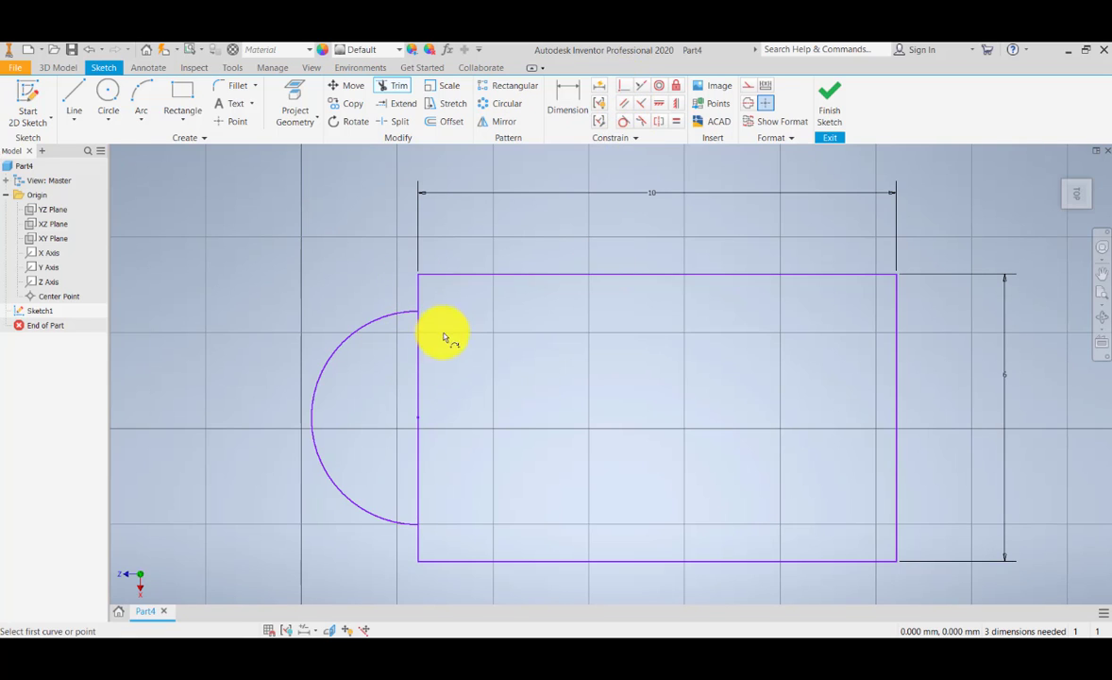
{"action": "left_click", "coordinate": [420, 280]}
{"action": "scroll", "coordinate": [425, 397], "scroll_direction": "down", "scroll_amount": 5}
{"action": "scroll", "coordinate": [423, 403], "scroll_direction": "up", "scroll_amount": 6}
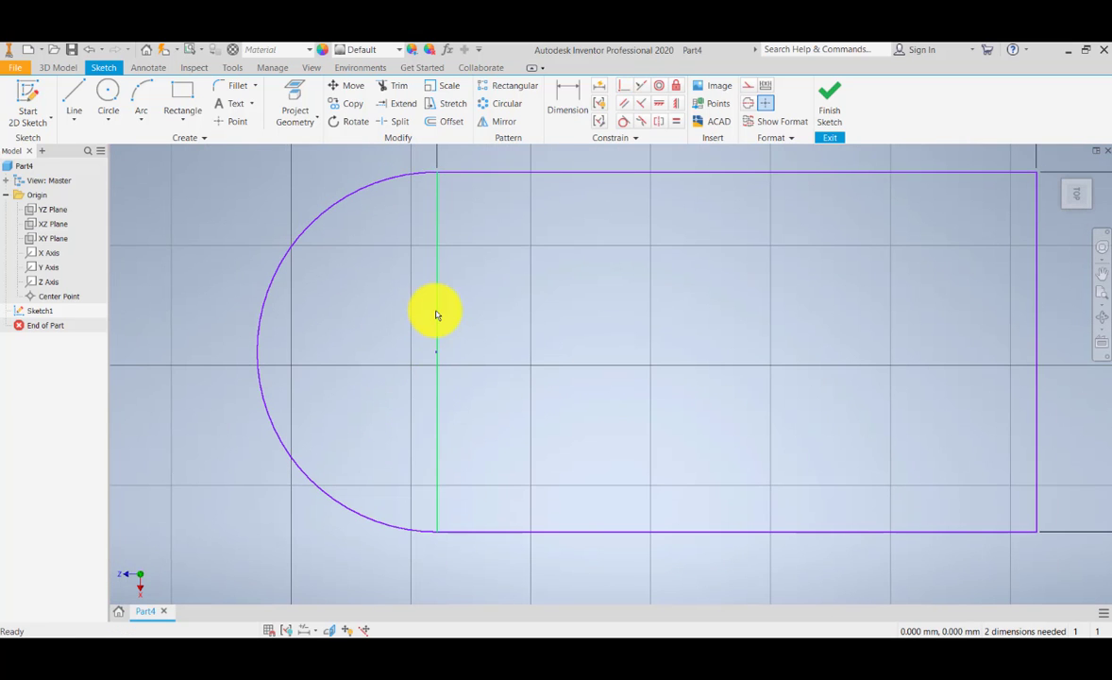
Step: Trim away the rectangle's left edge so the arc and rectangle form one round-ended profile
{"action": "left_click", "coordinate": [389, 86]}
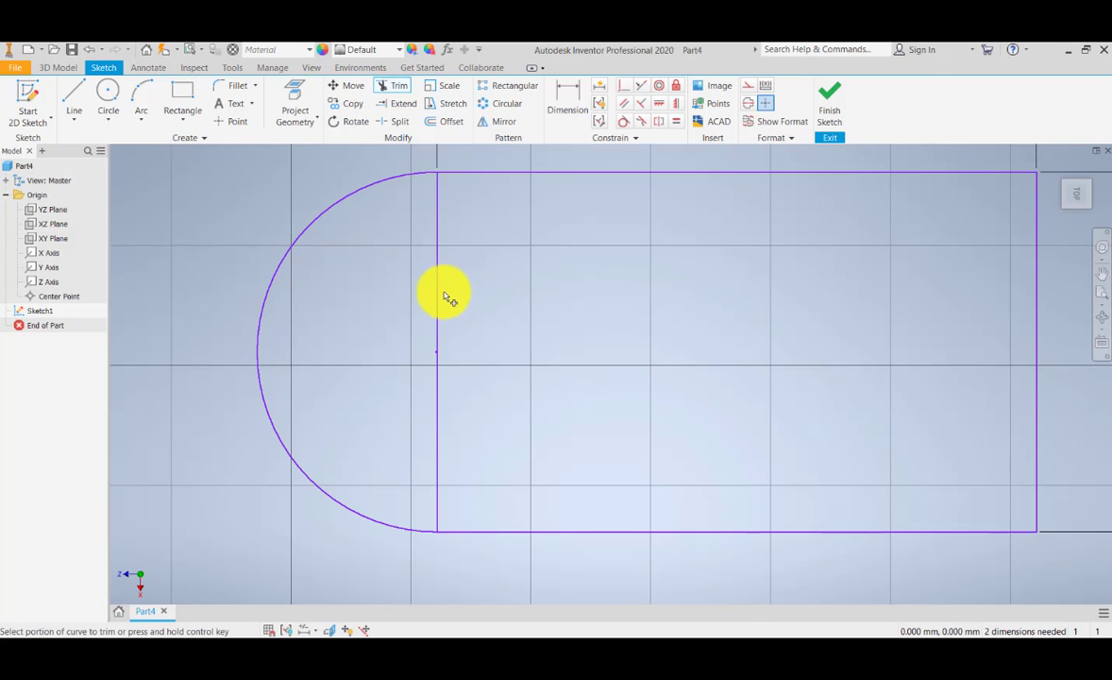
{"action": "left_click", "coordinate": [439, 300]}
{"action": "scroll", "coordinate": [462, 390], "scroll_direction": "down", "scroll_amount": 1}
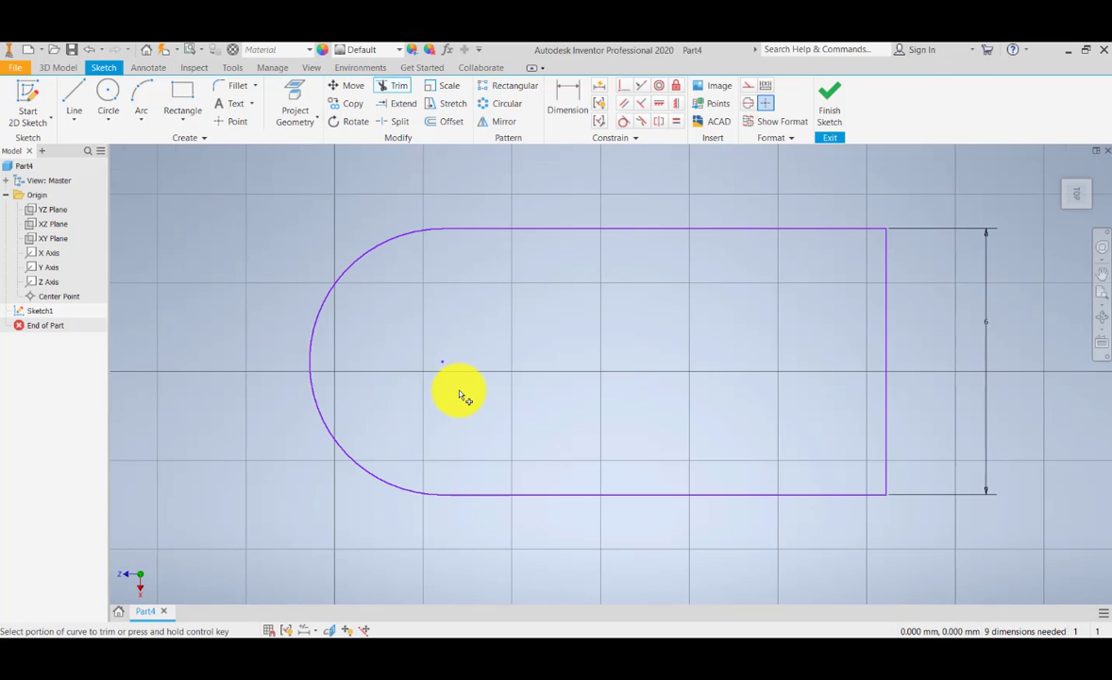
{"action": "scroll", "coordinate": [458, 402], "scroll_direction": "down", "scroll_amount": 1}
{"action": "key", "text": "Escape"}
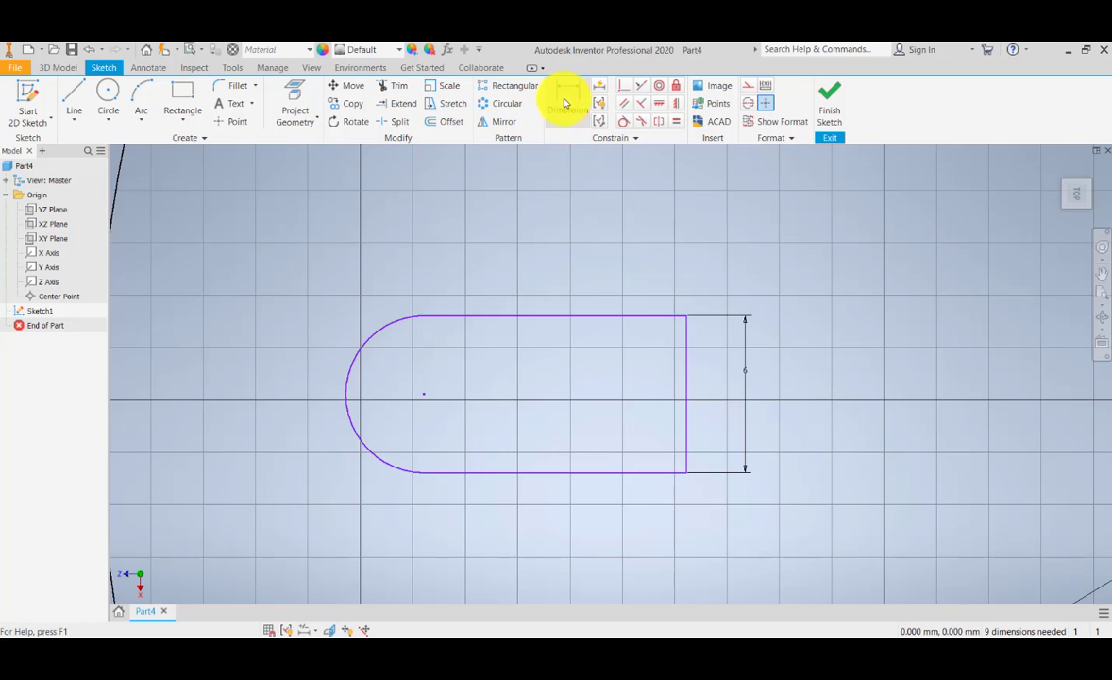
Step: Dimension the length of the profile's upper edge and the radius of its arc, accepting the current values
{"action": "left_click", "coordinate": [565, 102]}
{"action": "left_click", "coordinate": [447, 316]}
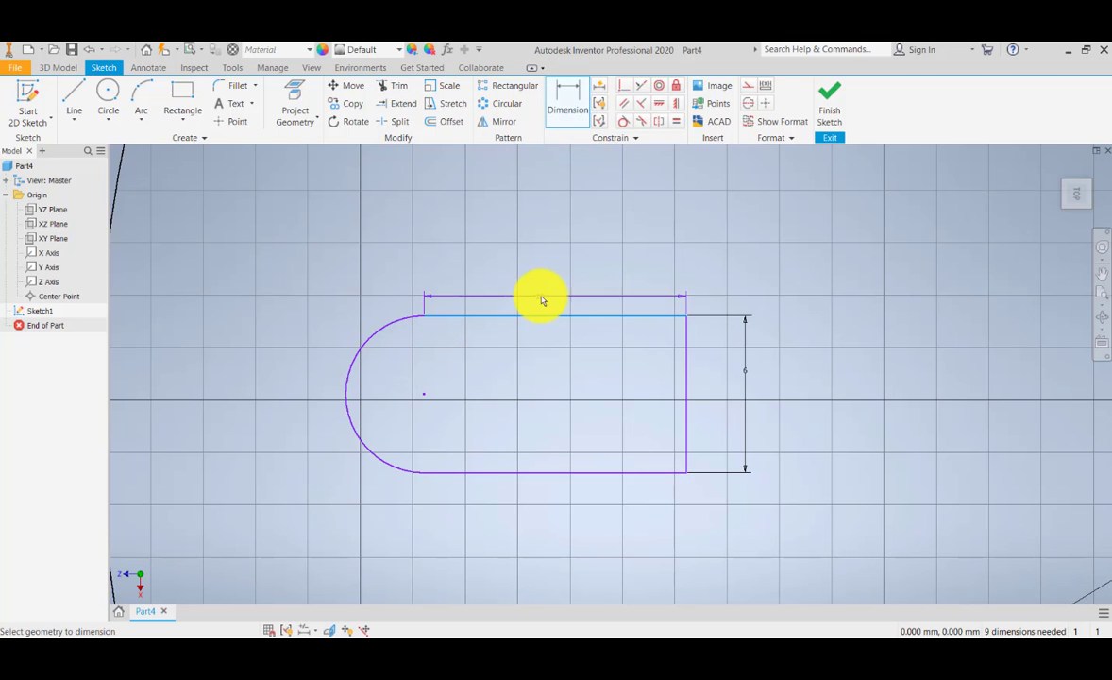
{"action": "left_click", "coordinate": [546, 301]}
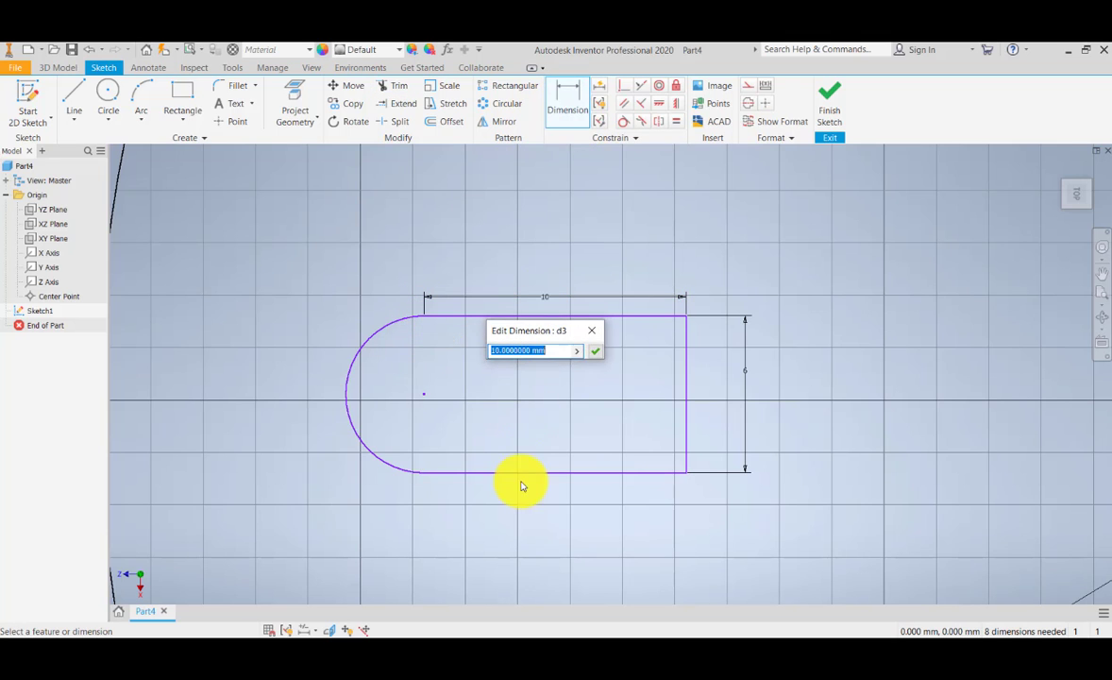
{"action": "left_click", "coordinate": [596, 352]}
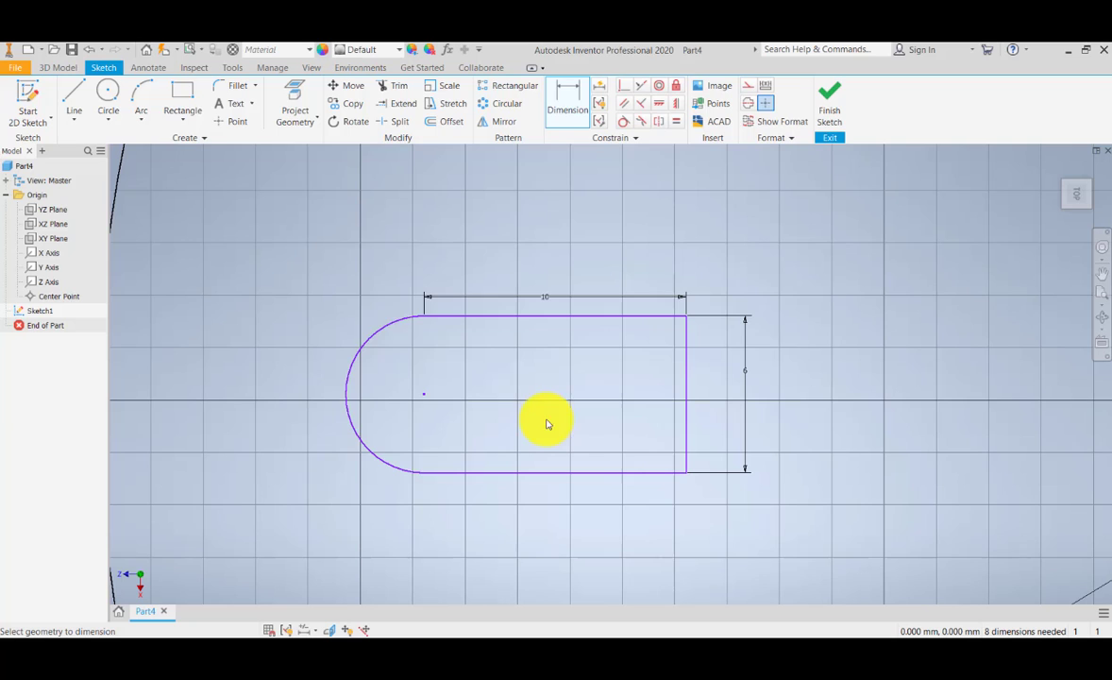
{"action": "left_click", "coordinate": [358, 358]}
{"action": "left_click", "coordinate": [392, 379]}
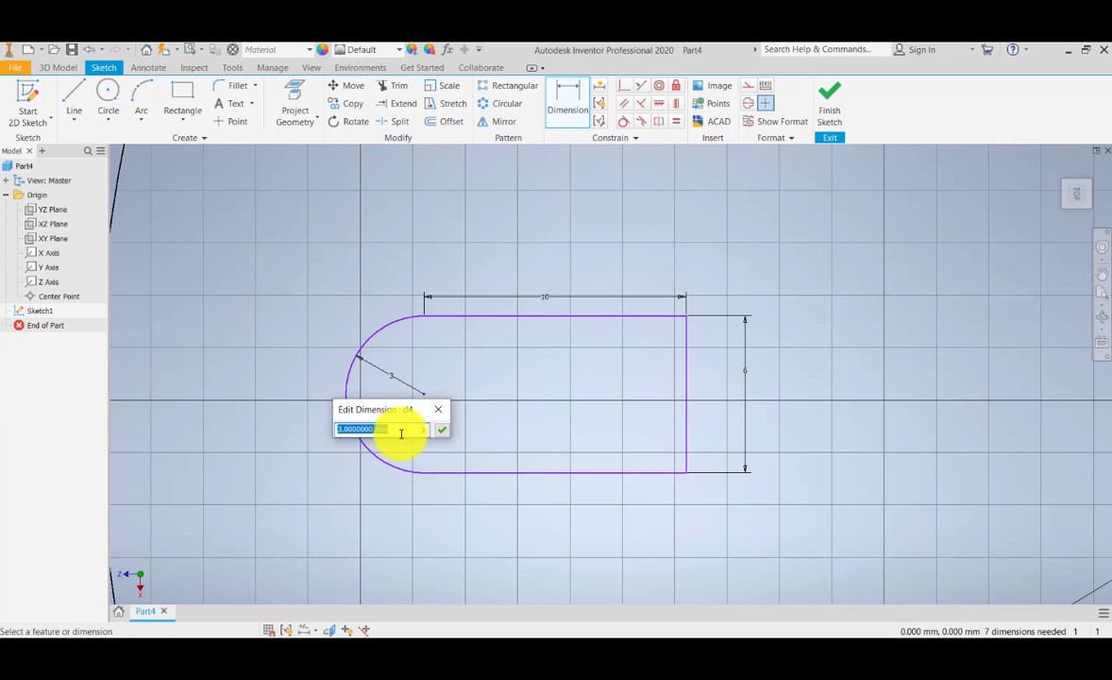
{"action": "left_click", "coordinate": [444, 434]}
{"action": "scroll", "coordinate": [422, 449], "scroll_direction": "down", "scroll_amount": 4}
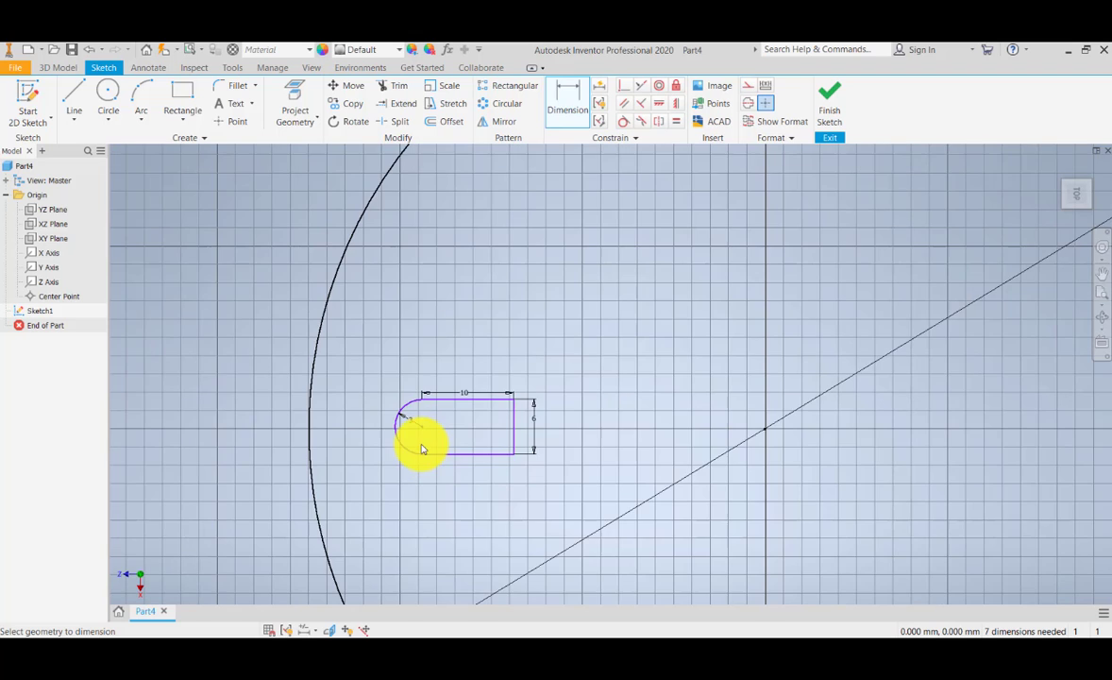
Step: Dimension the horizontal distance from the profile's right edge to the large circle's centre, accepting the current value
{"action": "middle_click_drag", "start_coordinate": [471, 527], "coordinate": [452, 494]}
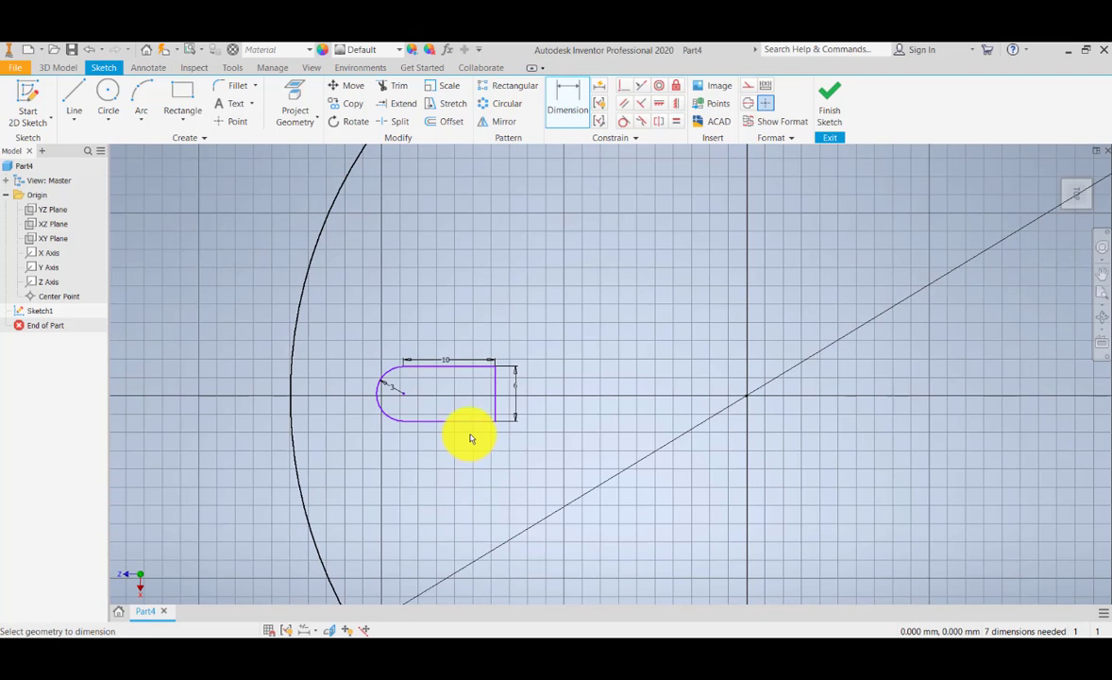
{"action": "scroll", "coordinate": [470, 438], "scroll_direction": "up", "scroll_amount": 3}
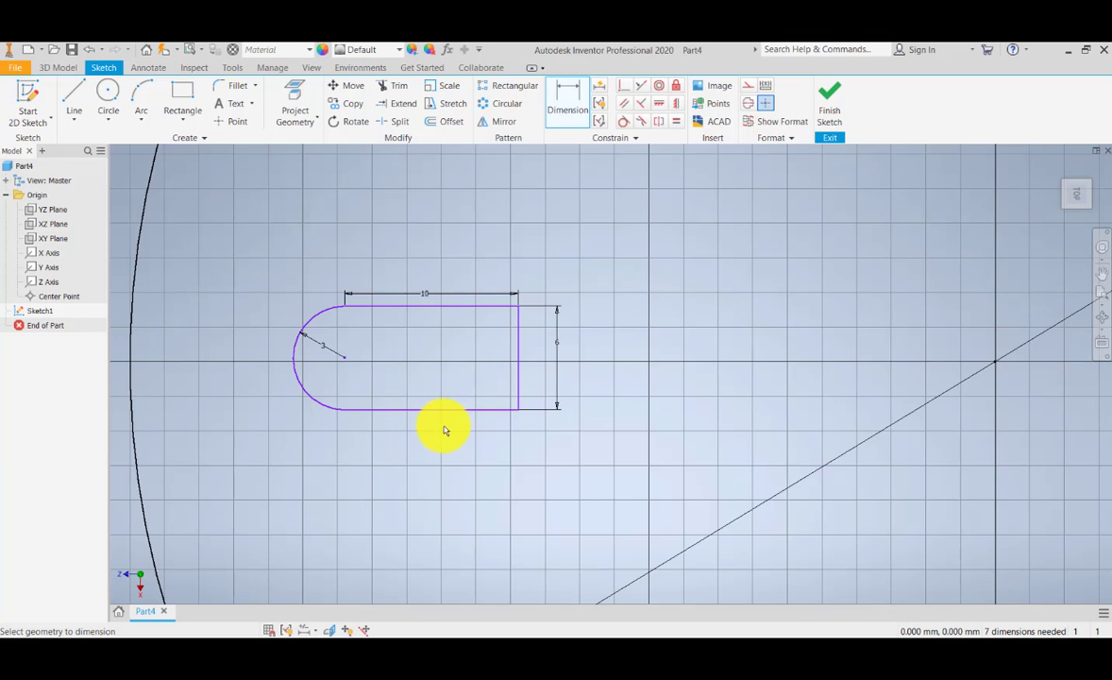
{"action": "scroll", "coordinate": [423, 463], "scroll_direction": "down", "scroll_amount": 3}
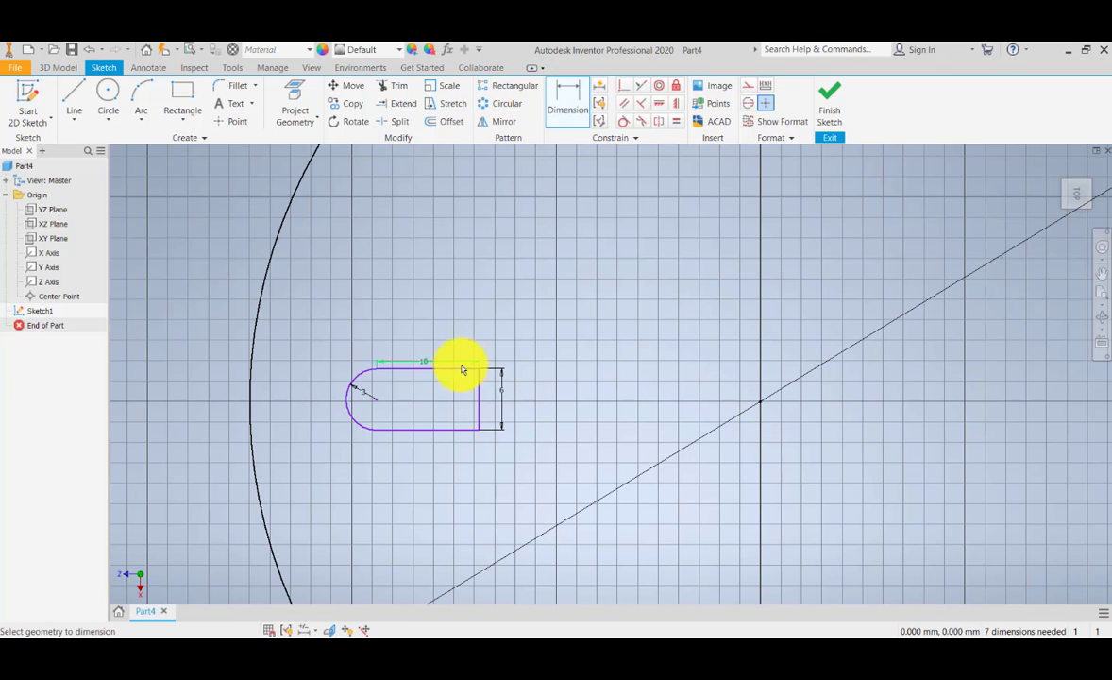
{"action": "left_click", "coordinate": [479, 392]}
{"action": "left_click", "coordinate": [760, 404]}
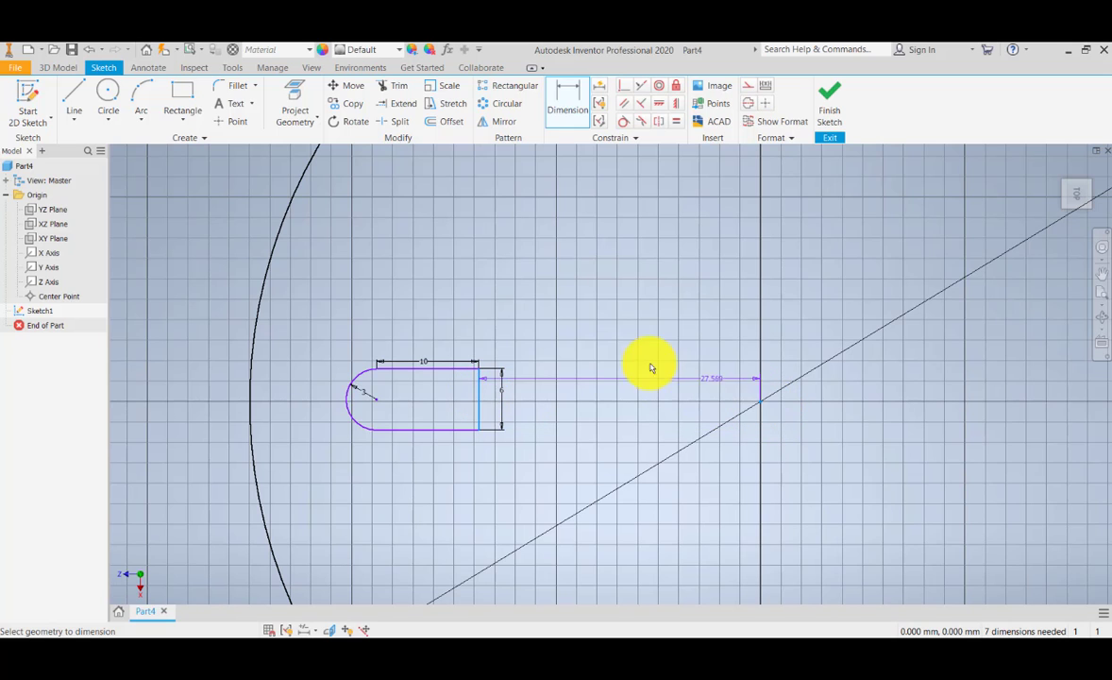
{"action": "left_click", "coordinate": [643, 340]}
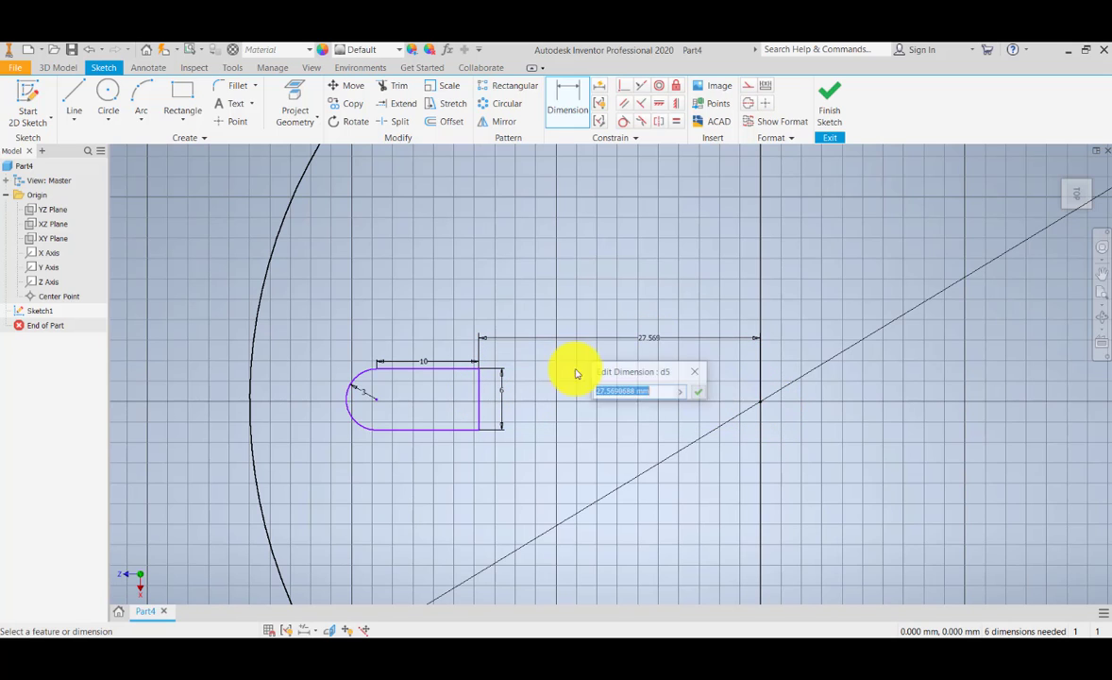
{"action": "left_click", "coordinate": [701, 394]}
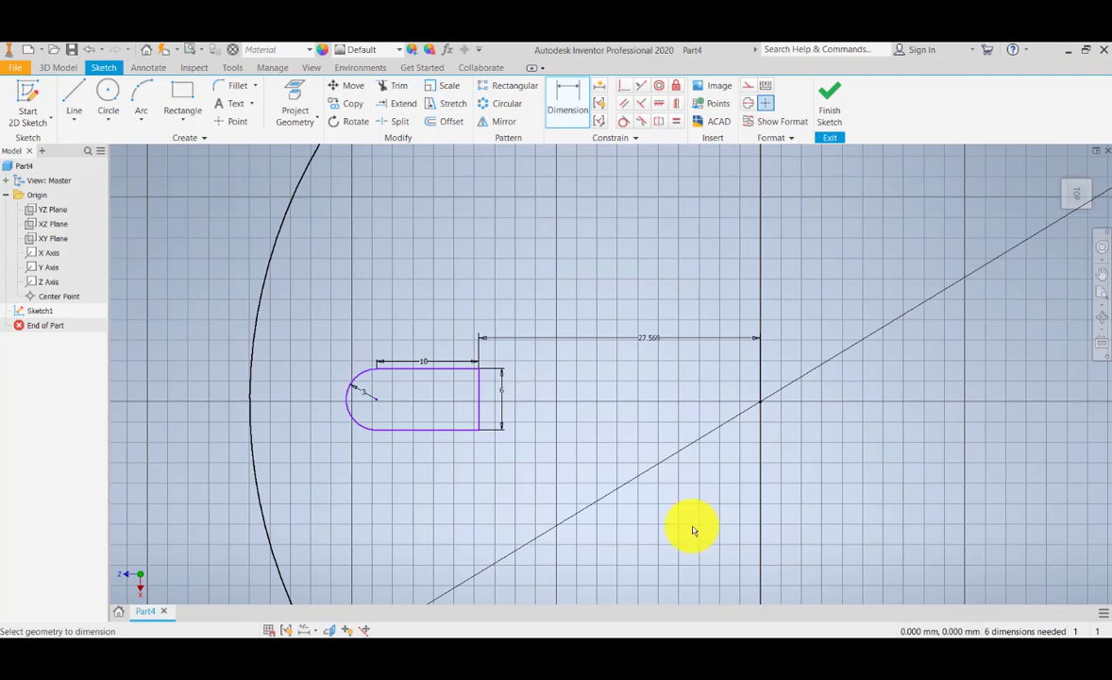
Step: Exit the Dimension command and make the origin Z axis visible in the sketch
{"action": "scroll", "coordinate": [528, 390], "scroll_direction": "down", "scroll_amount": 4}
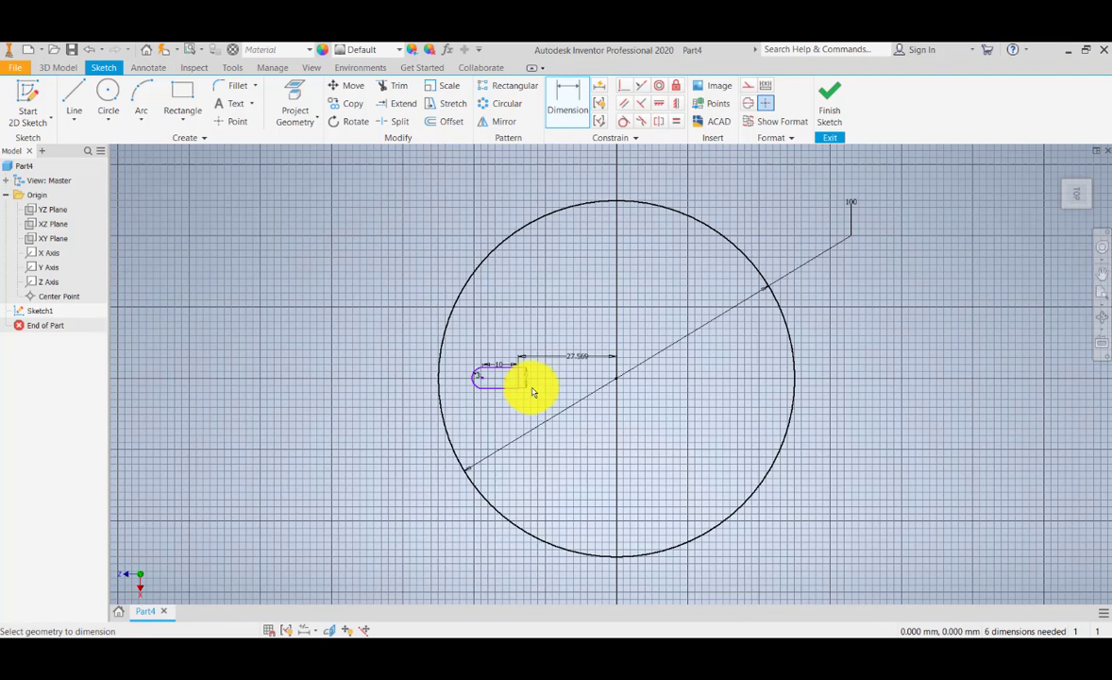
{"action": "scroll", "coordinate": [531, 392], "scroll_direction": "up", "scroll_amount": 4}
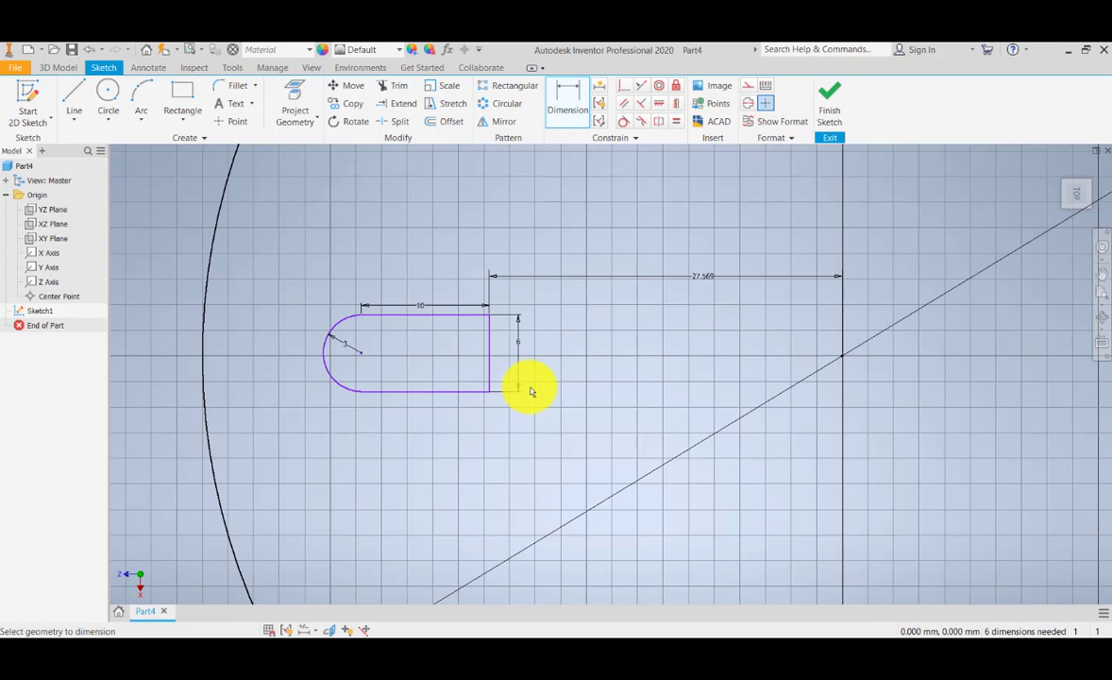
{"action": "middle_click_drag", "start_coordinate": [531, 392], "coordinate": [524, 425]}
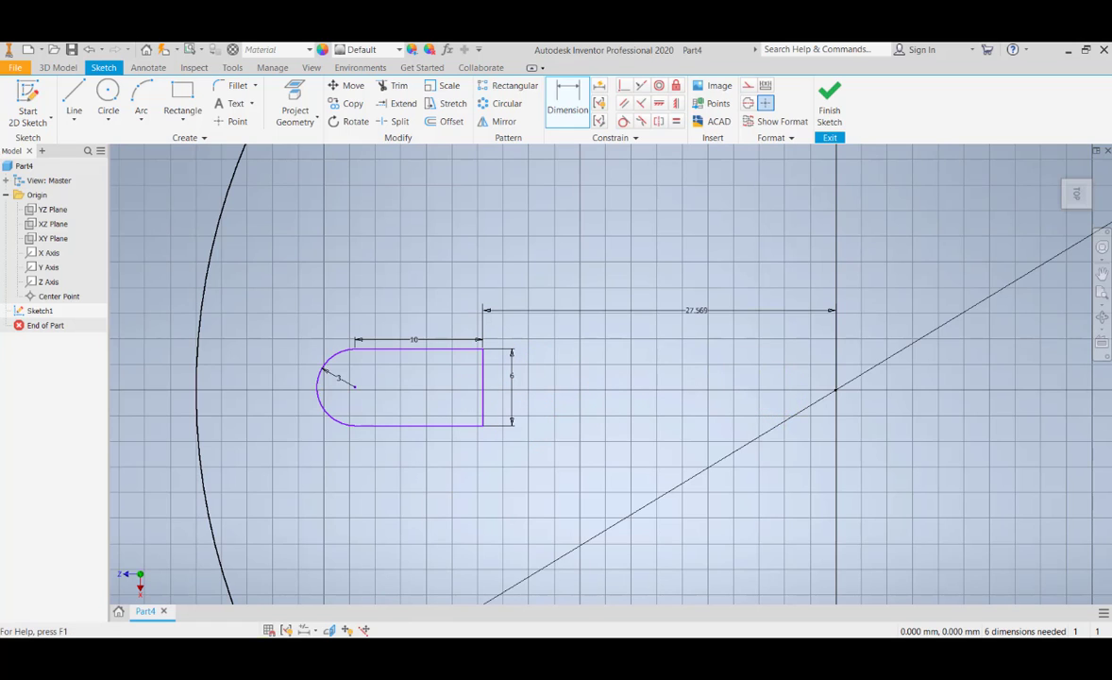
{"action": "right_click", "coordinate": [48, 285]}
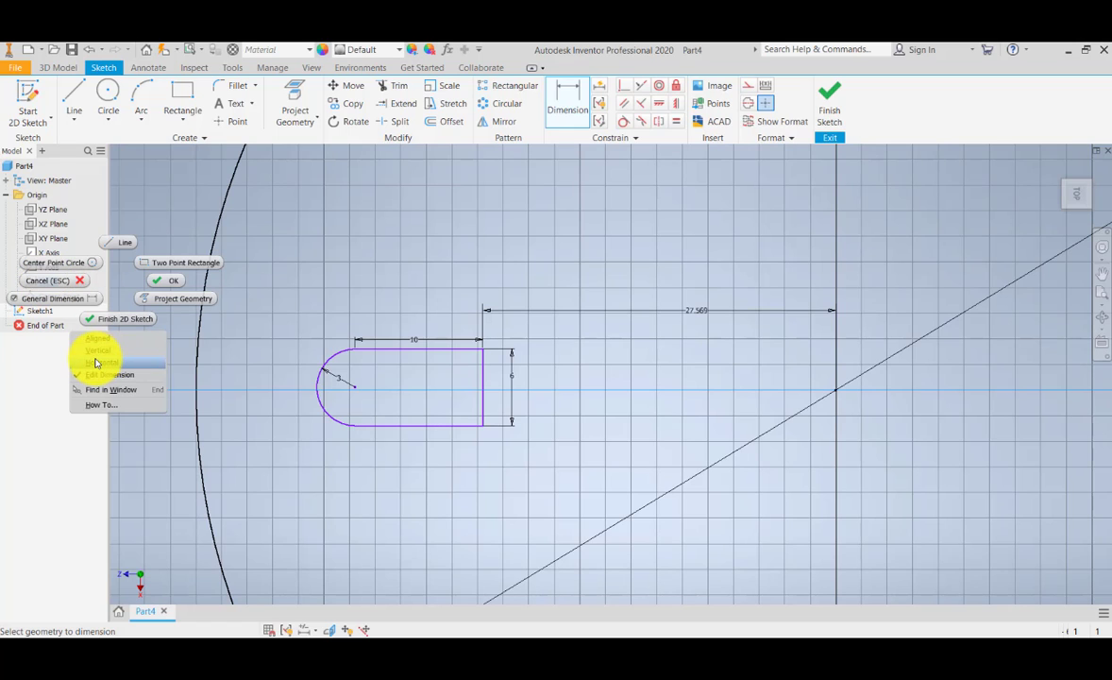
{"action": "left_click", "coordinate": [67, 360]}
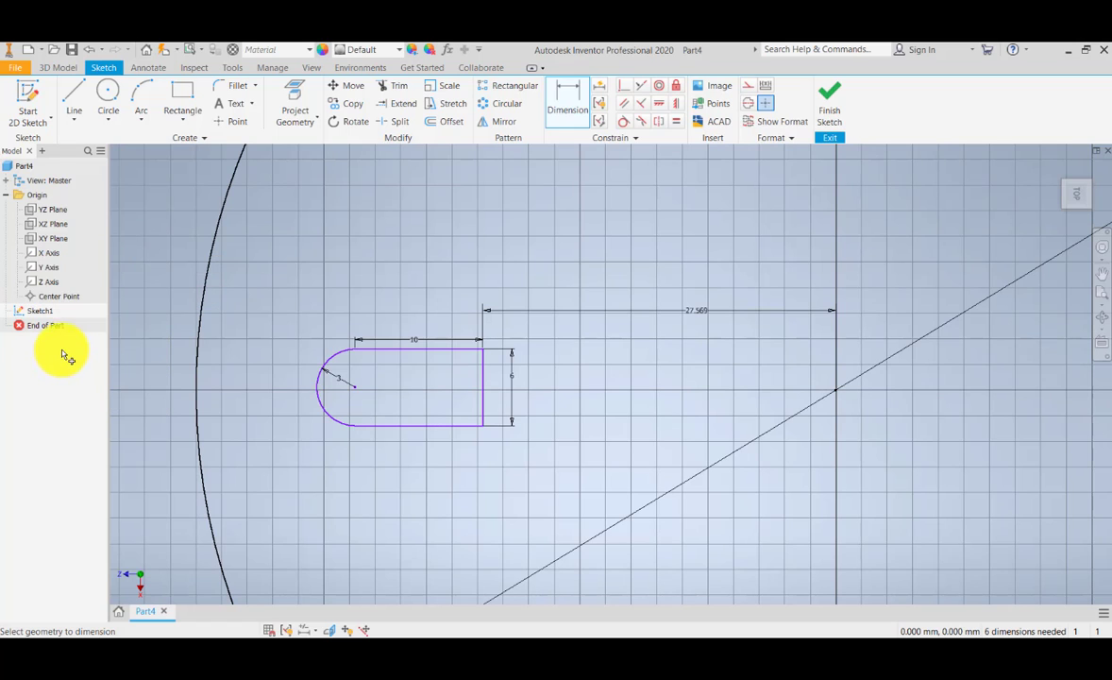
{"action": "key", "text": "Escape"}
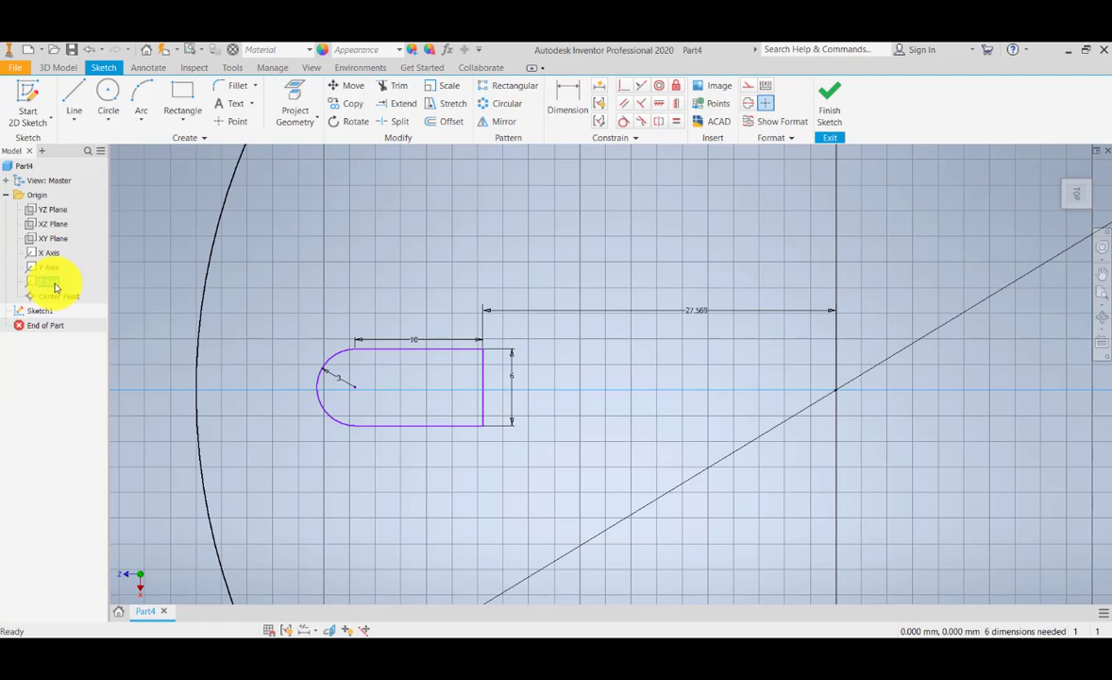
{"action": "right_click", "coordinate": [55, 288]}
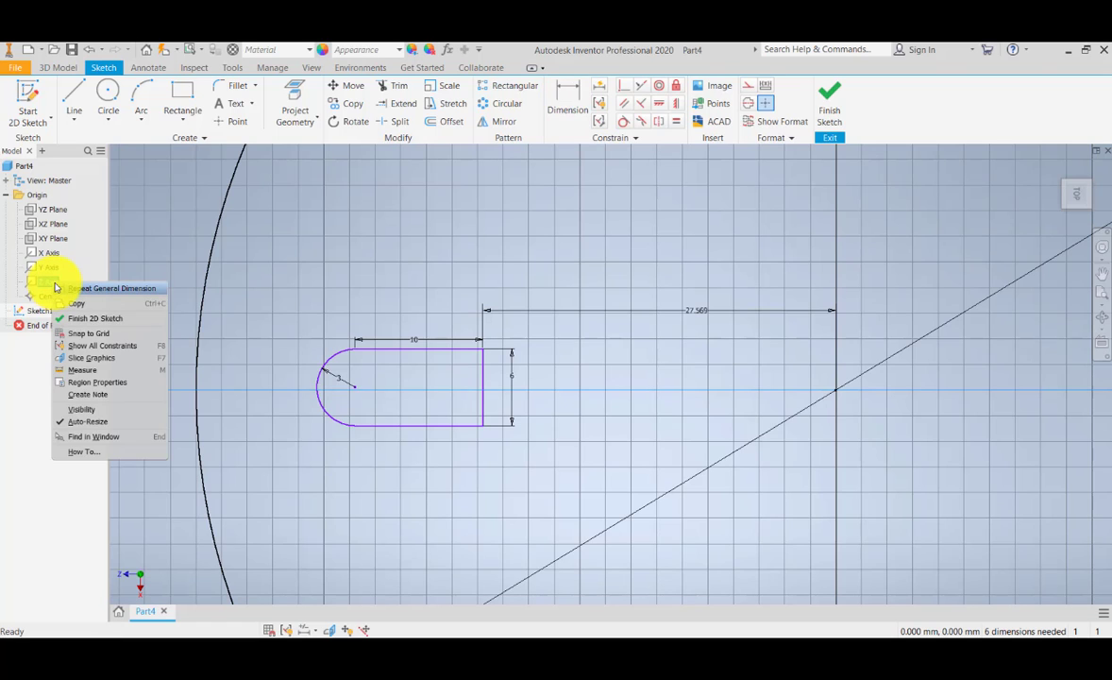
{"action": "left_click", "coordinate": [63, 412]}
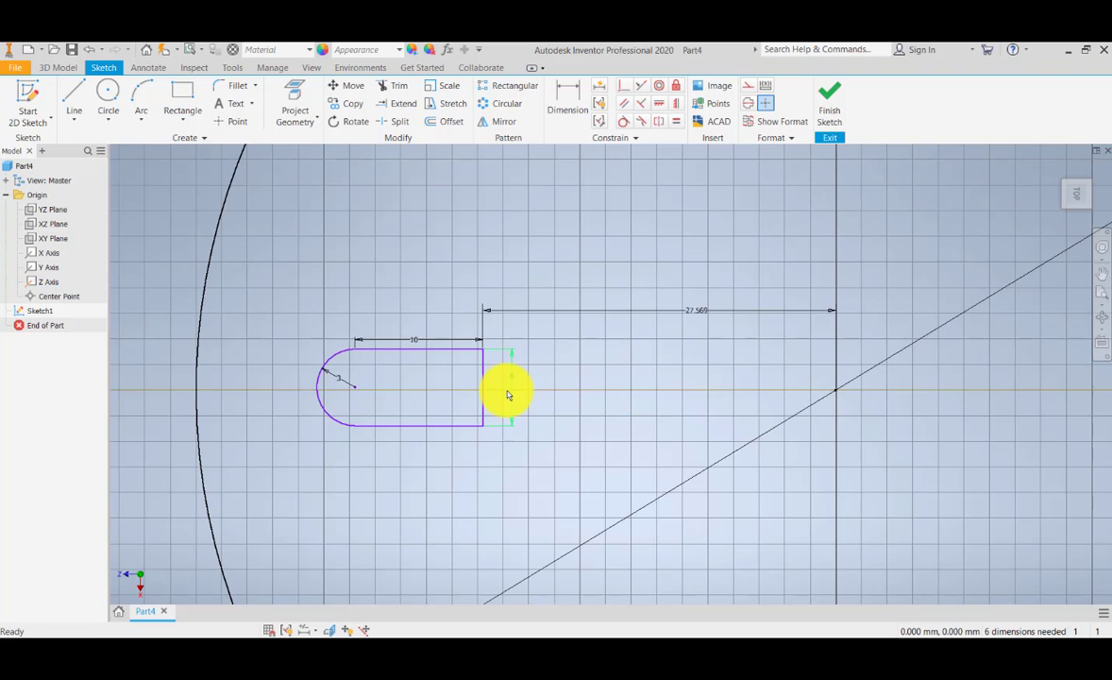
Step: Dimension the vertical distance from the profile's upper edge to the Z axis, accepting the current value
{"action": "scroll", "coordinate": [509, 390], "scroll_direction": "up", "scroll_amount": 2}
{"action": "left_click", "coordinate": [567, 98]}
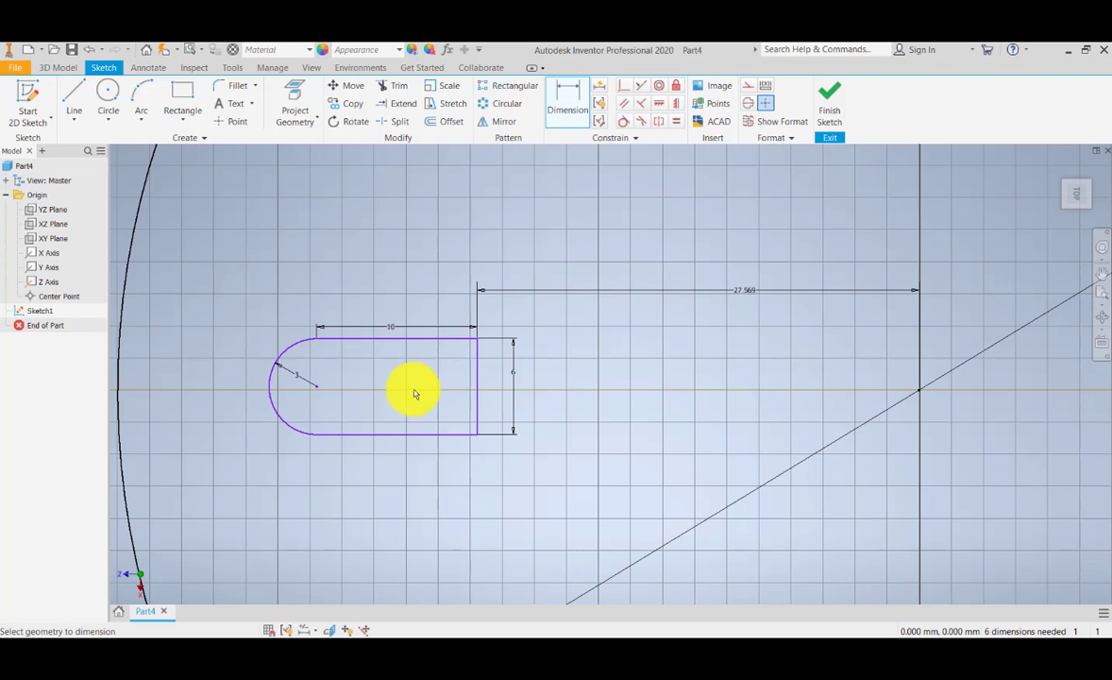
{"action": "left_click", "coordinate": [441, 341]}
{"action": "left_click", "coordinate": [432, 388]}
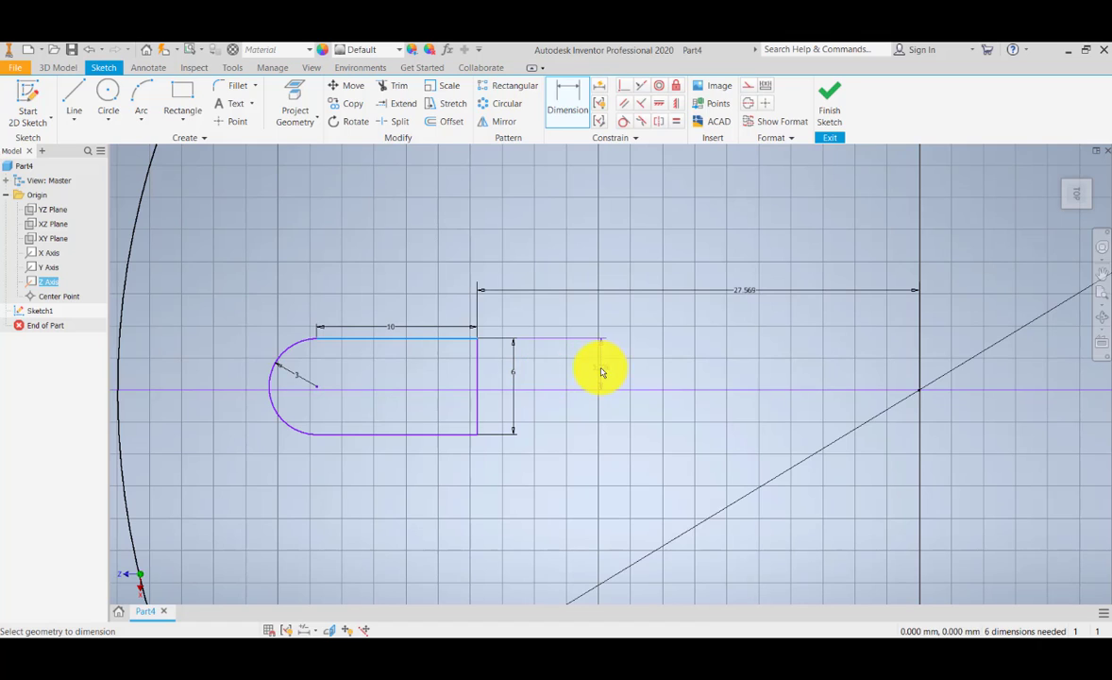
{"action": "left_click", "coordinate": [595, 370]}
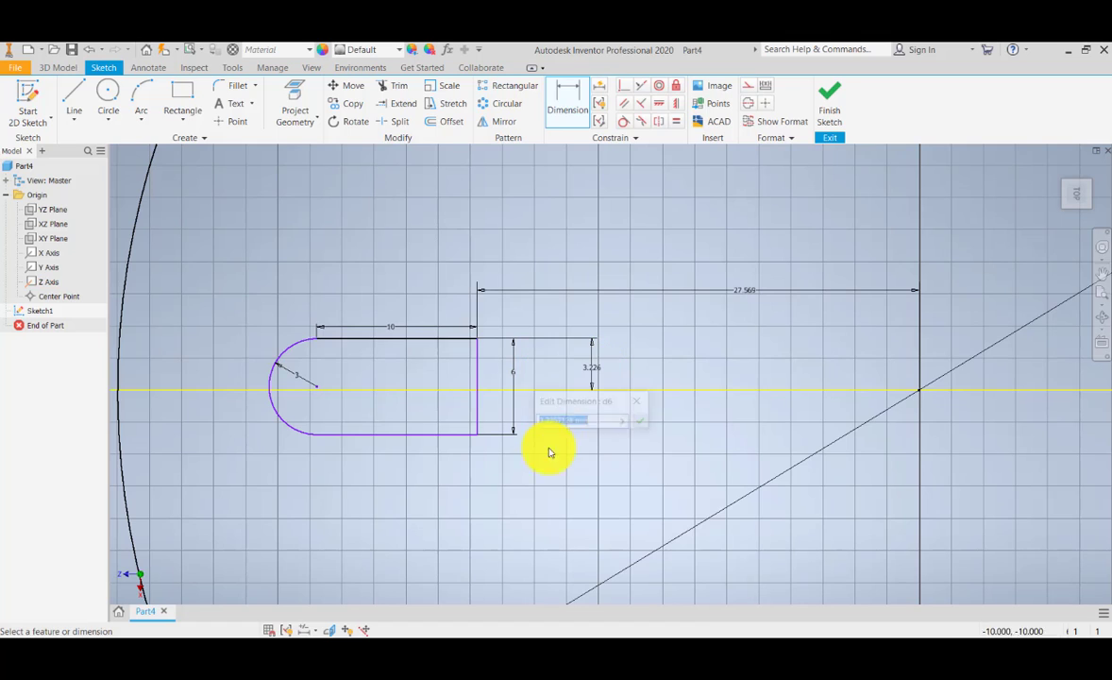
{"action": "left_click", "coordinate": [642, 423]}
Step: Dimension the vertical distance from the profile's lower edge to the Z axis, accepting the current value
{"action": "left_click", "coordinate": [450, 435]}
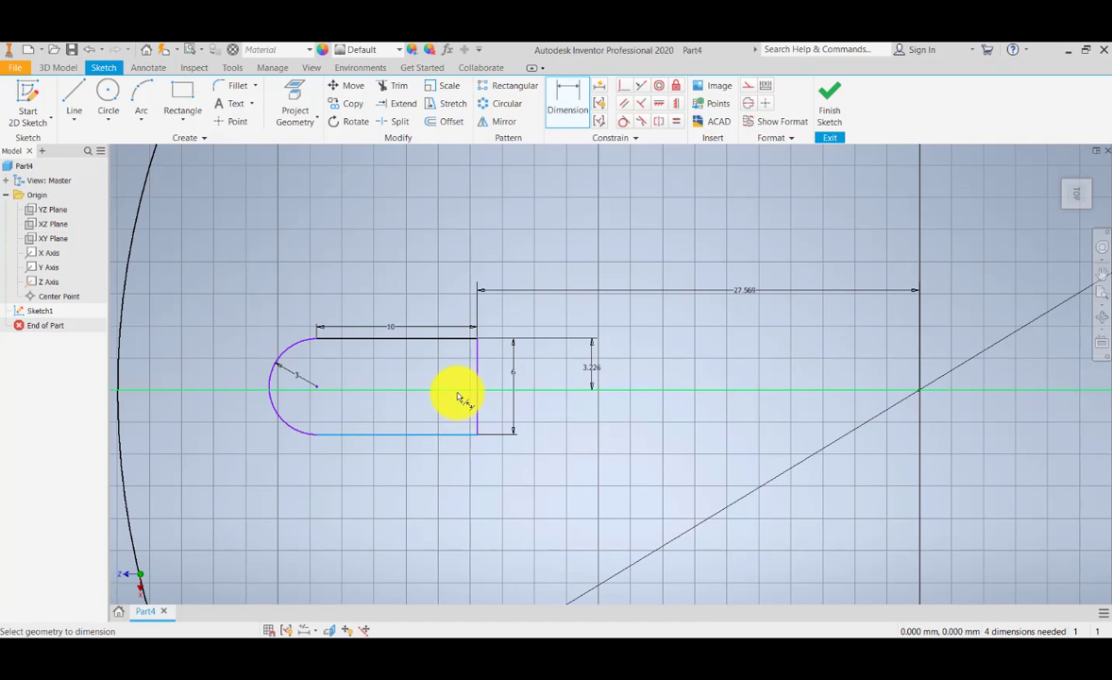
{"action": "left_click", "coordinate": [459, 389]}
{"action": "left_click", "coordinate": [593, 423]}
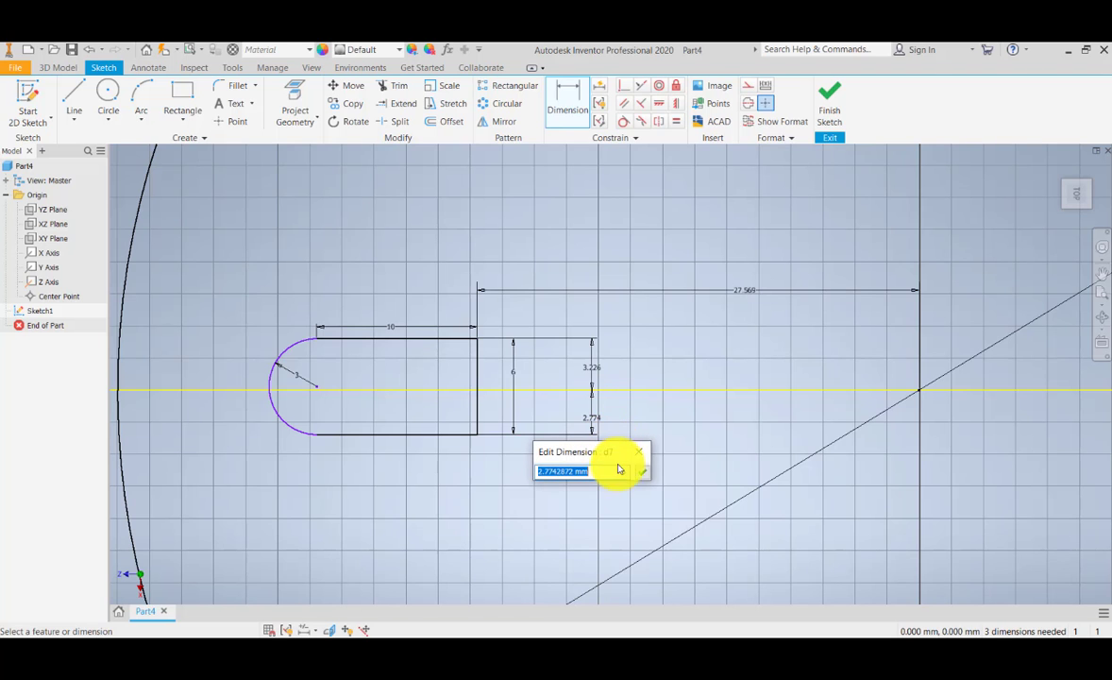
{"action": "left_click", "coordinate": [640, 470]}
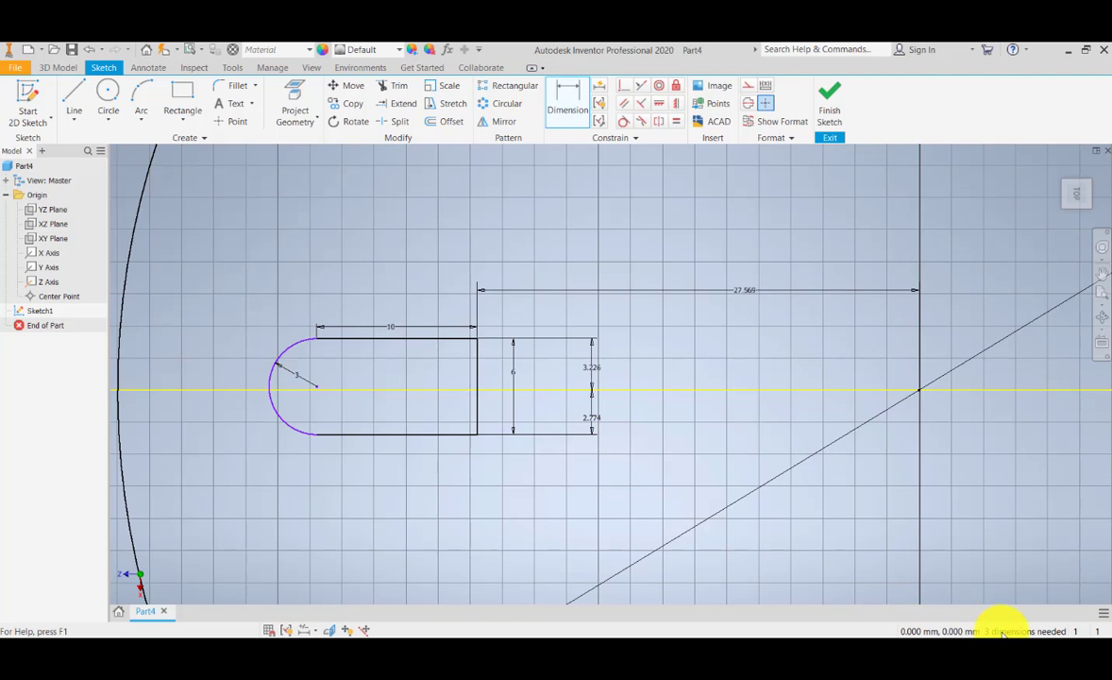
Step: Try to dimension the vertical distance from the arc's upper endpoint to the Z axis
{"action": "middle_click_drag", "start_coordinate": [632, 457], "coordinate": [698, 470]}
{"action": "scroll", "coordinate": [395, 395], "scroll_direction": "up", "scroll_amount": 5}
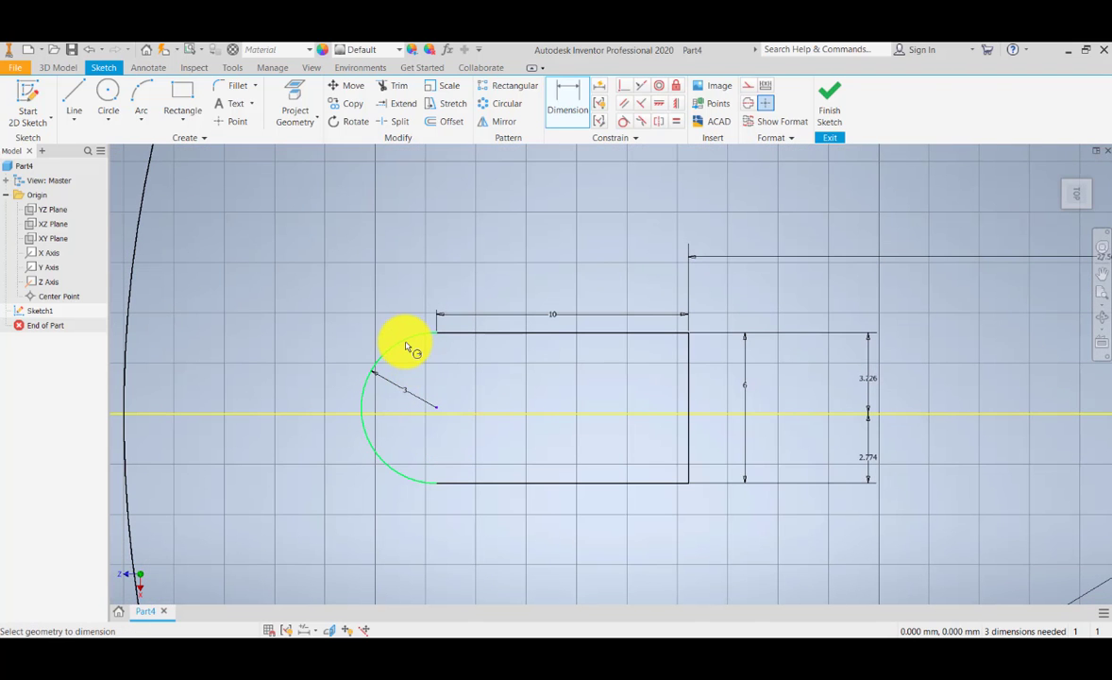
{"action": "left_click", "coordinate": [436, 336]}
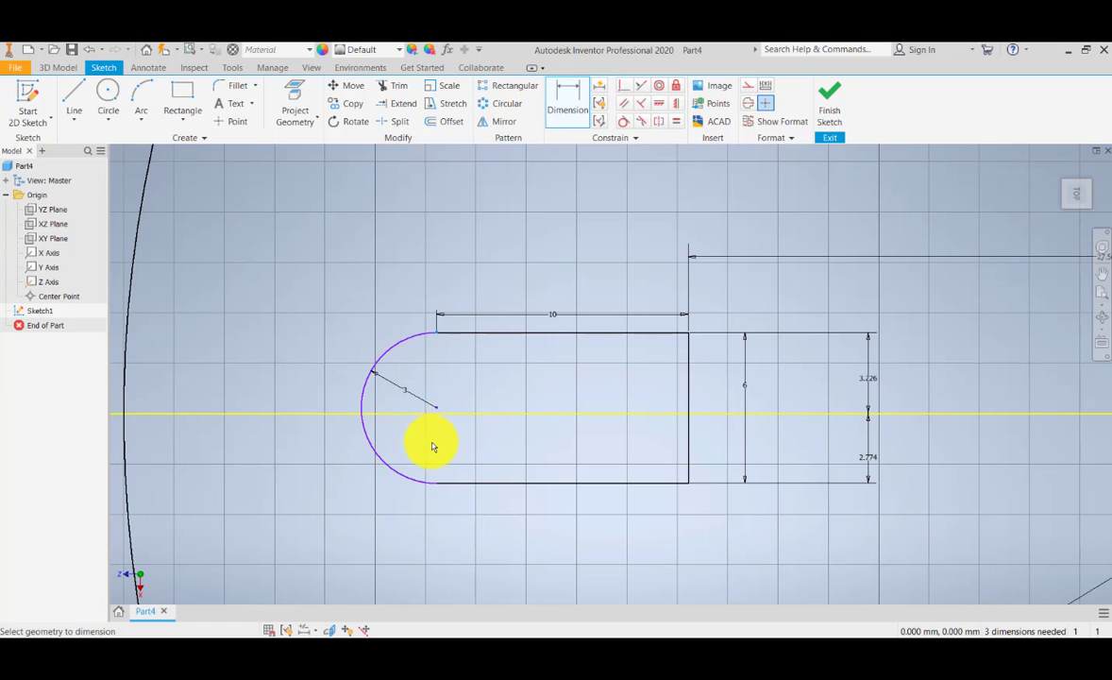
{"action": "left_click", "coordinate": [451, 413]}
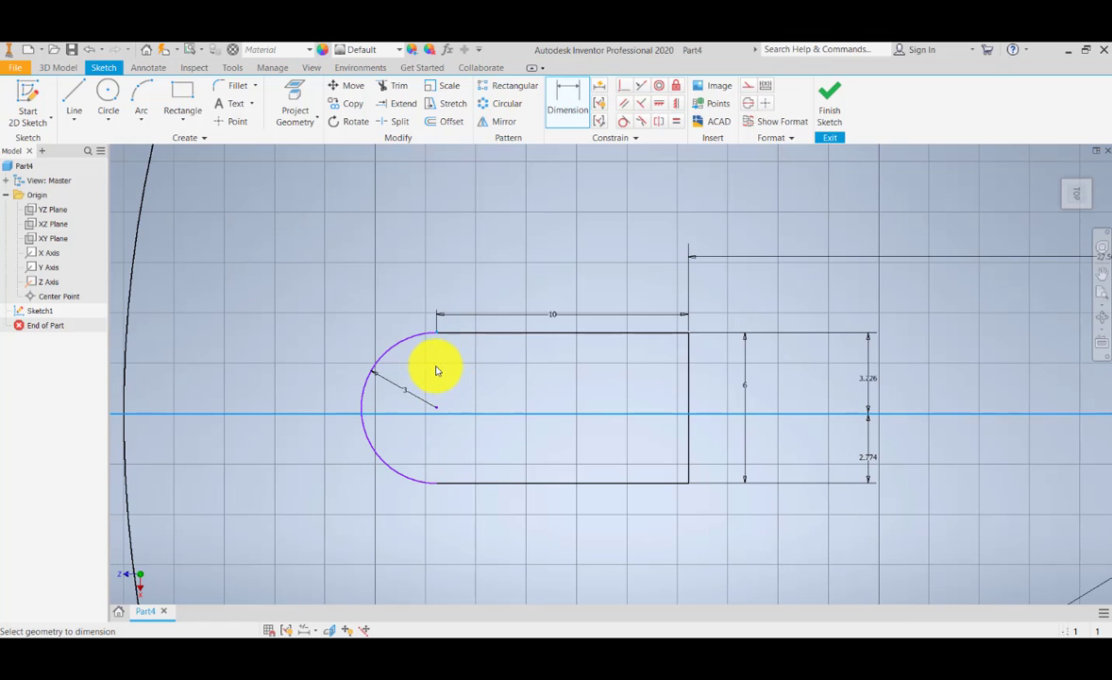
{"action": "left_click", "coordinate": [436, 370]}
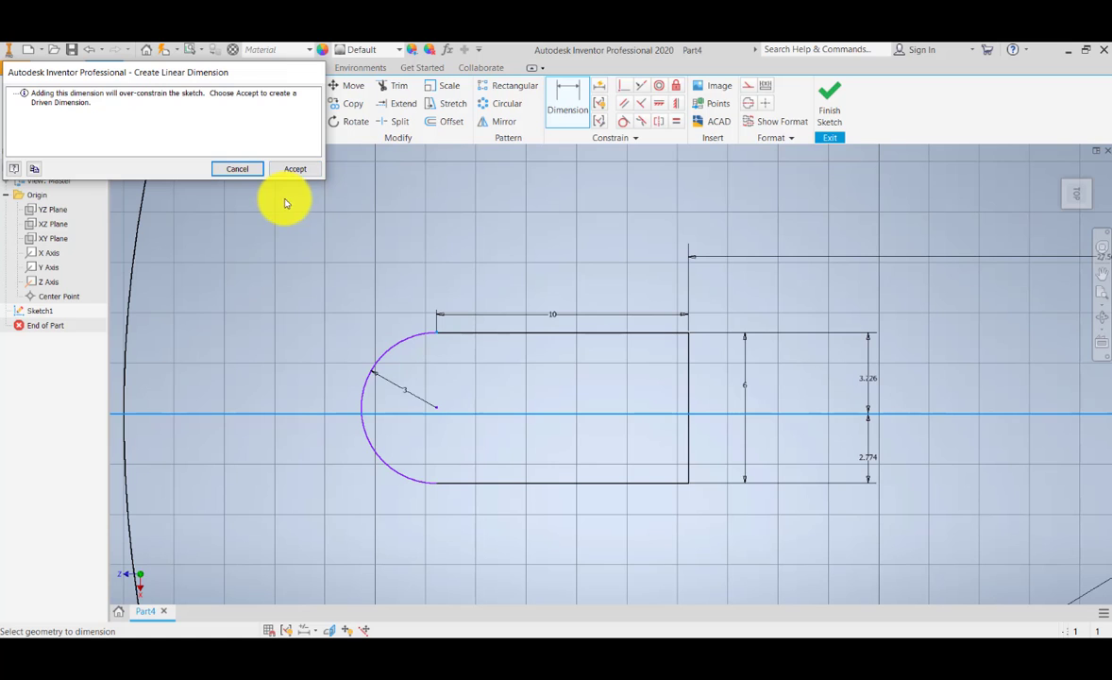
{"action": "left_click", "coordinate": [237, 170]}
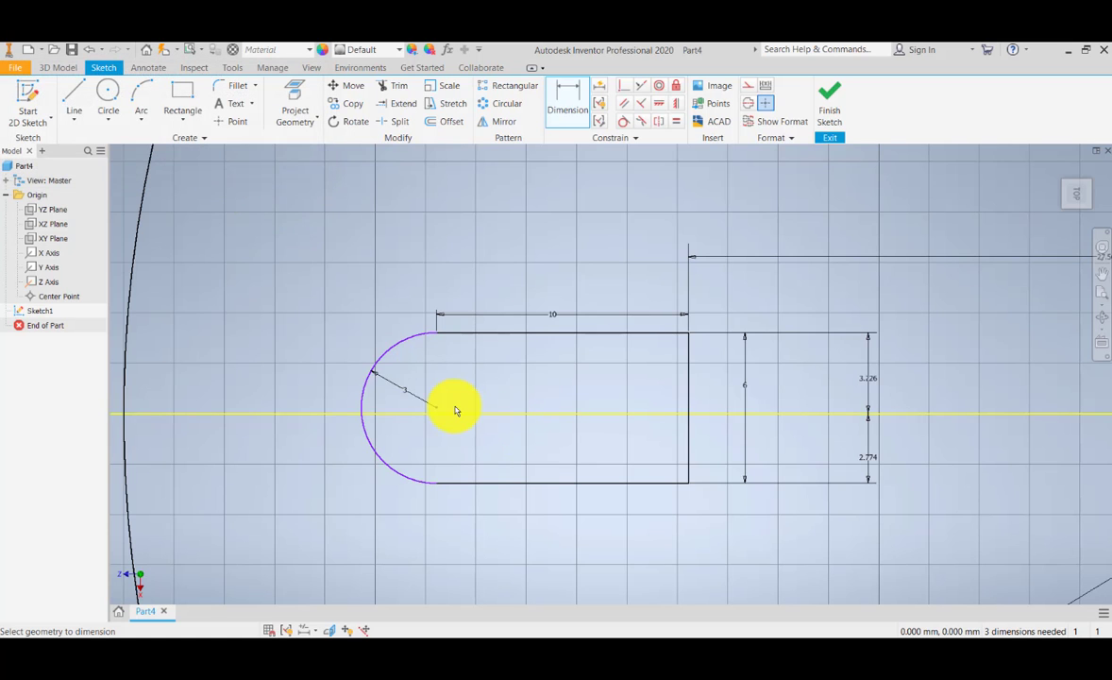
{"action": "scroll", "coordinate": [455, 411], "scroll_direction": "down", "scroll_amount": 3}
{"action": "scroll", "coordinate": [455, 406], "scroll_direction": "up", "scroll_amount": 4}
{"action": "key", "text": "Escape"}
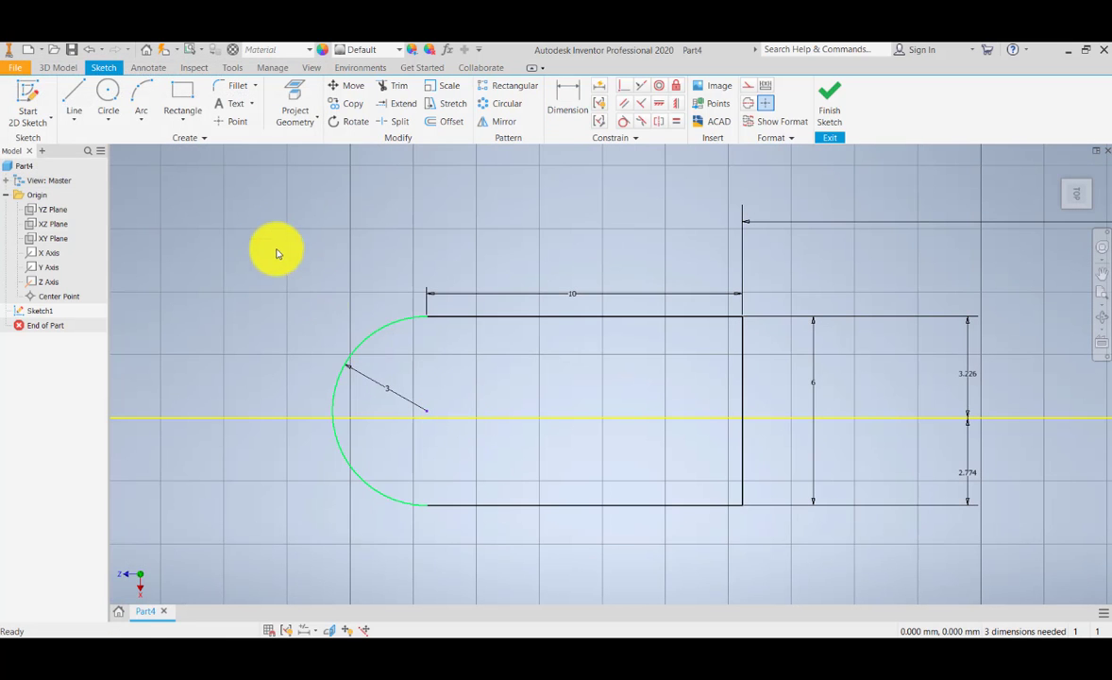
Step: Select the rounded profile and try to move its edges and arc to examine how they are constrained
{"action": "mouse_move", "coordinate": [364, 341]}
{"action": "left_mouse_down"}
{"action": "mouse_move", "coordinate": [691, 593]}
{"action": "mouse_move", "coordinate": [324, 253]}
{"action": "mouse_move", "coordinate": [484, 466]}
{"action": "mouse_move", "coordinate": [774, 578]}
{"action": "left_mouse_up"}
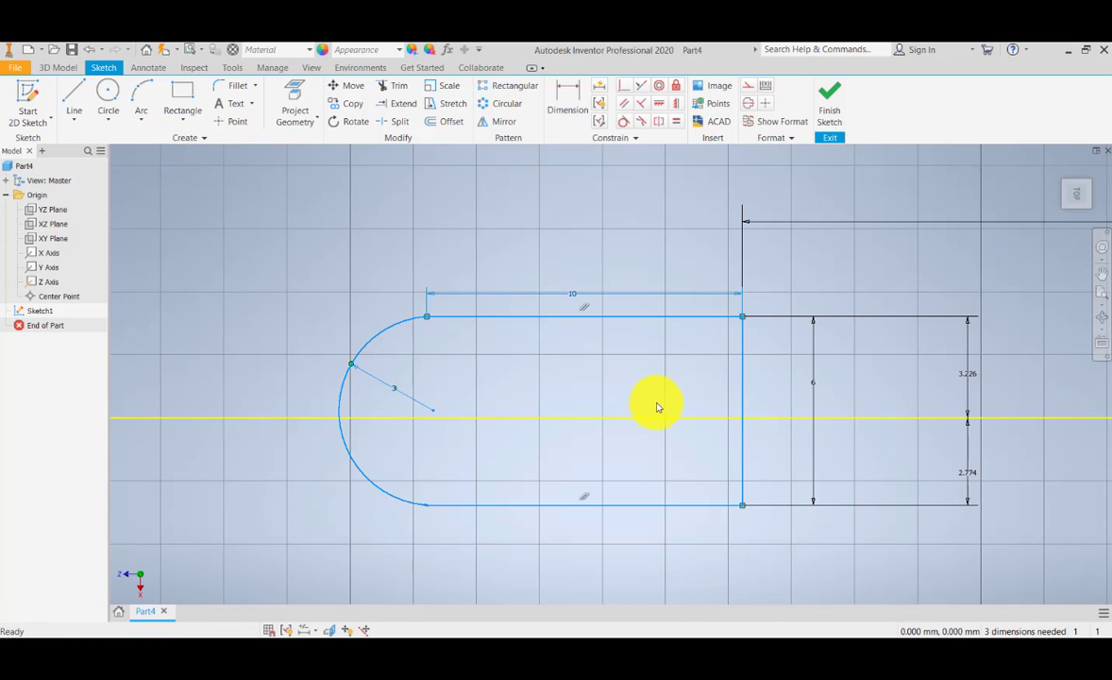
{"action": "scroll", "coordinate": [657, 406], "scroll_direction": "down", "scroll_amount": 3}
{"action": "middle_click_drag", "start_coordinate": [657, 406], "coordinate": [605, 396]}
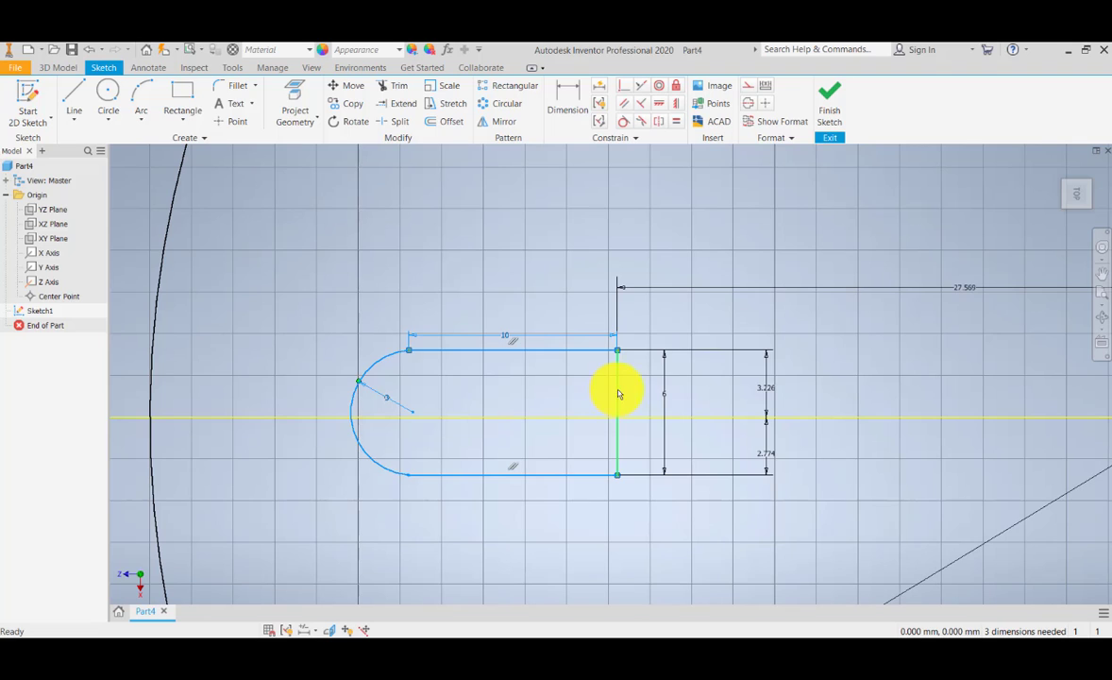
{"action": "left_click_drag", "start_coordinate": [618, 394], "coordinate": [664, 361]}
{"action": "mouse_move", "coordinate": [593, 385]}
{"action": "left_mouse_down"}
{"action": "mouse_move", "coordinate": [379, 293]}
{"action": "mouse_move", "coordinate": [385, 364]}
{"action": "mouse_move", "coordinate": [300, 303]}
{"action": "mouse_move", "coordinate": [409, 378]}
{"action": "mouse_move", "coordinate": [492, 385]}
{"action": "mouse_move", "coordinate": [551, 299]}
{"action": "mouse_move", "coordinate": [554, 323]}
{"action": "left_mouse_up"}
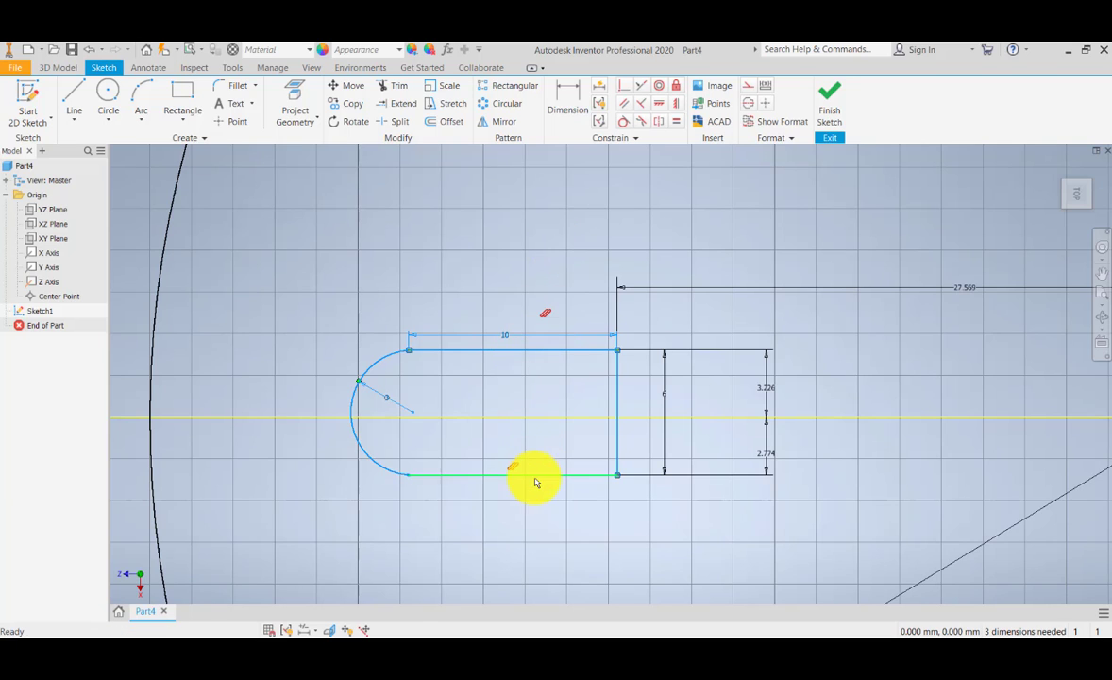
{"action": "left_click_drag", "start_coordinate": [536, 476], "coordinate": [557, 498]}
{"action": "mouse_move", "coordinate": [618, 419]}
{"action": "left_mouse_down"}
{"action": "mouse_move", "coordinate": [638, 471]}
{"action": "mouse_move", "coordinate": [624, 415]}
{"action": "left_mouse_up"}
{"action": "left_click", "coordinate": [618, 394]}
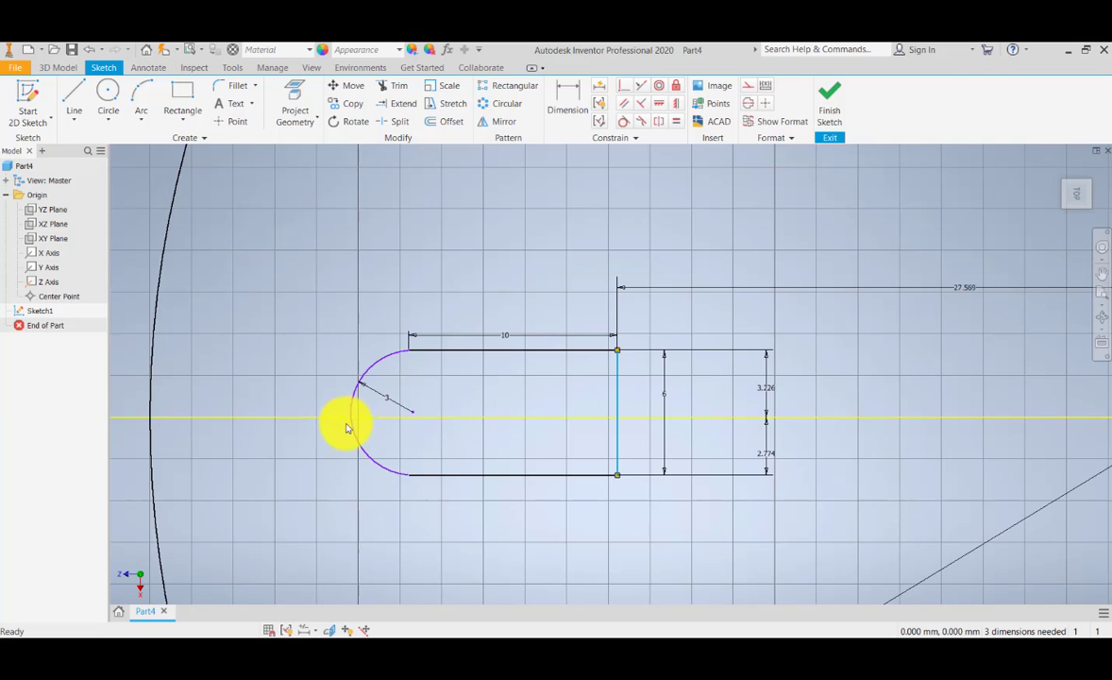
{"action": "middle_click_drag", "start_coordinate": [380, 425], "coordinate": [394, 413]}
{"action": "scroll", "coordinate": [380, 425], "scroll_direction": "up", "scroll_amount": 2}
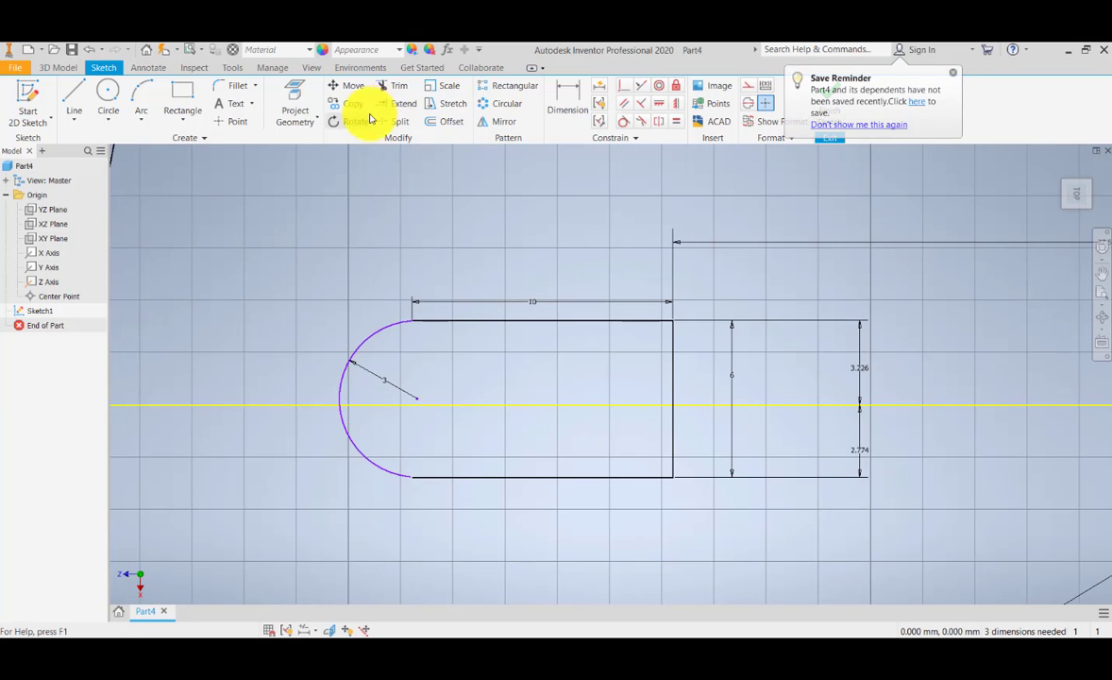
Step: Try to make the arc's centre point coincident with the Z axis
{"action": "left_click", "coordinate": [624, 84]}
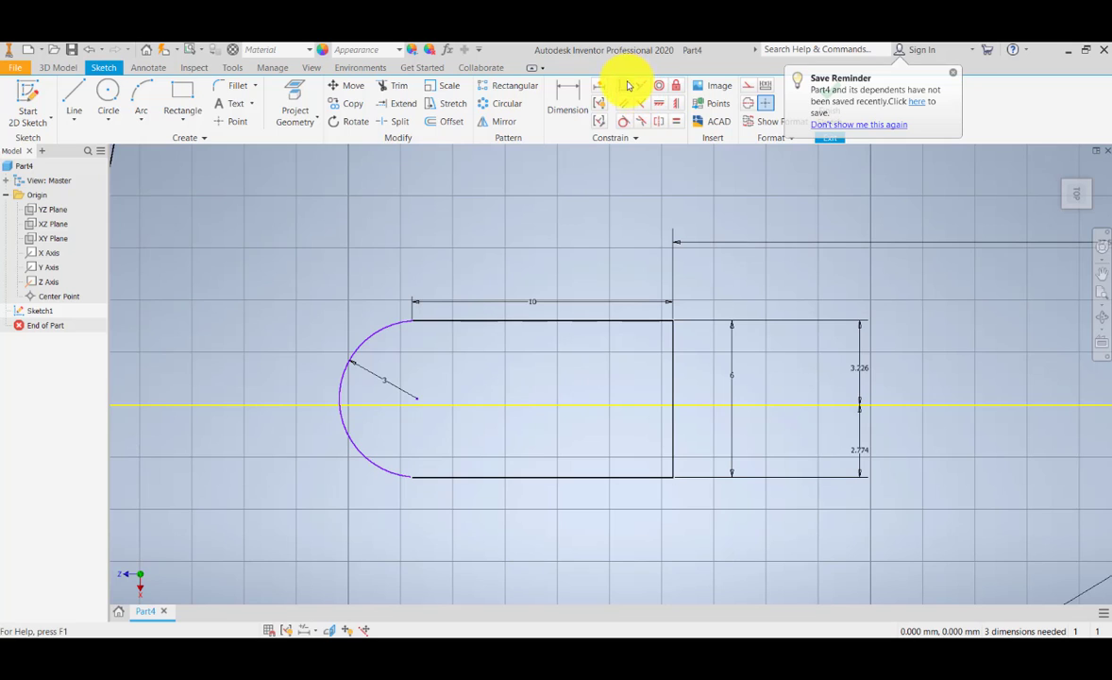
{"action": "left_click", "coordinate": [414, 403]}
{"action": "left_click", "coordinate": [418, 407]}
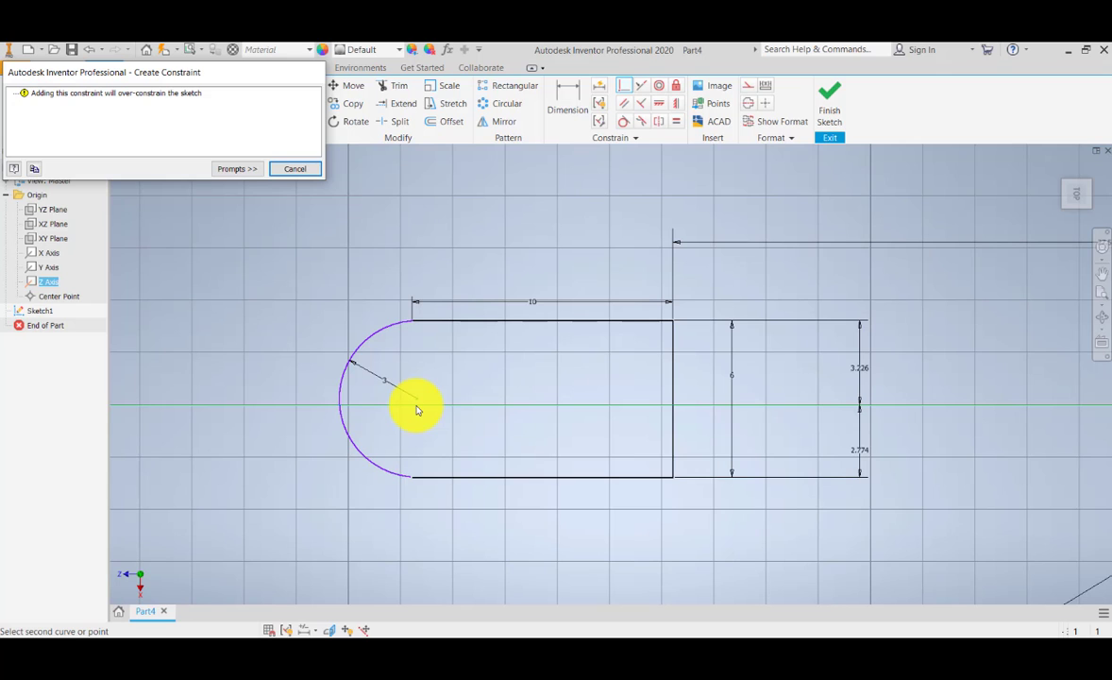
{"action": "left_click", "coordinate": [295, 168]}
{"action": "middle_click_drag", "start_coordinate": [648, 477], "coordinate": [508, 481]}
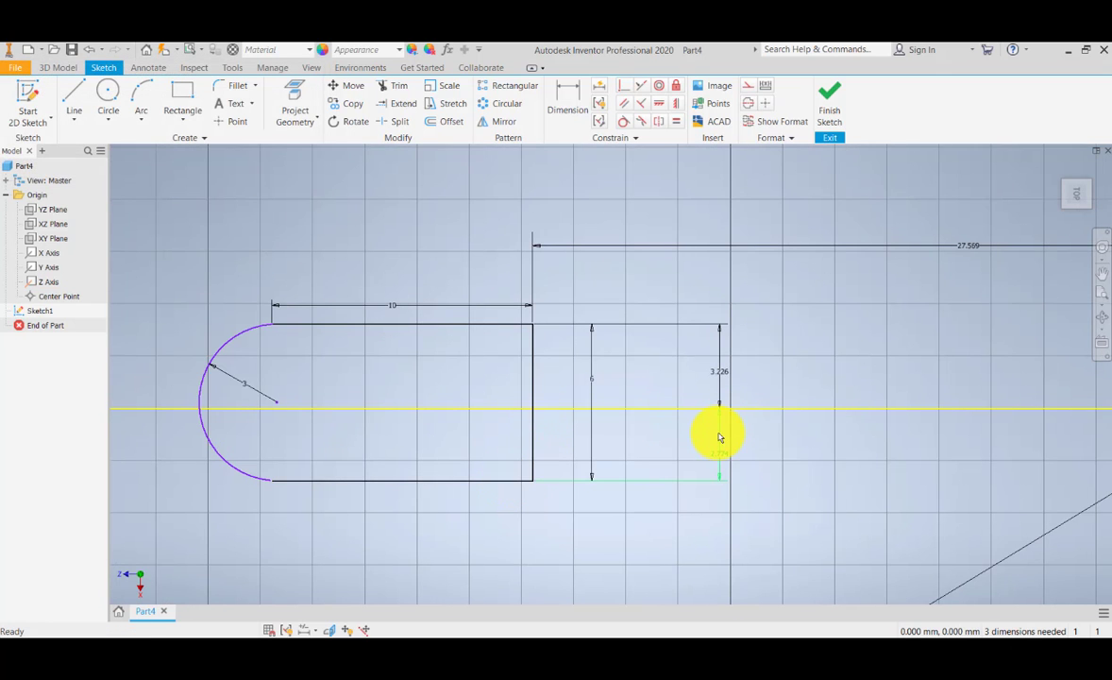
{"action": "key", "text": "e"}
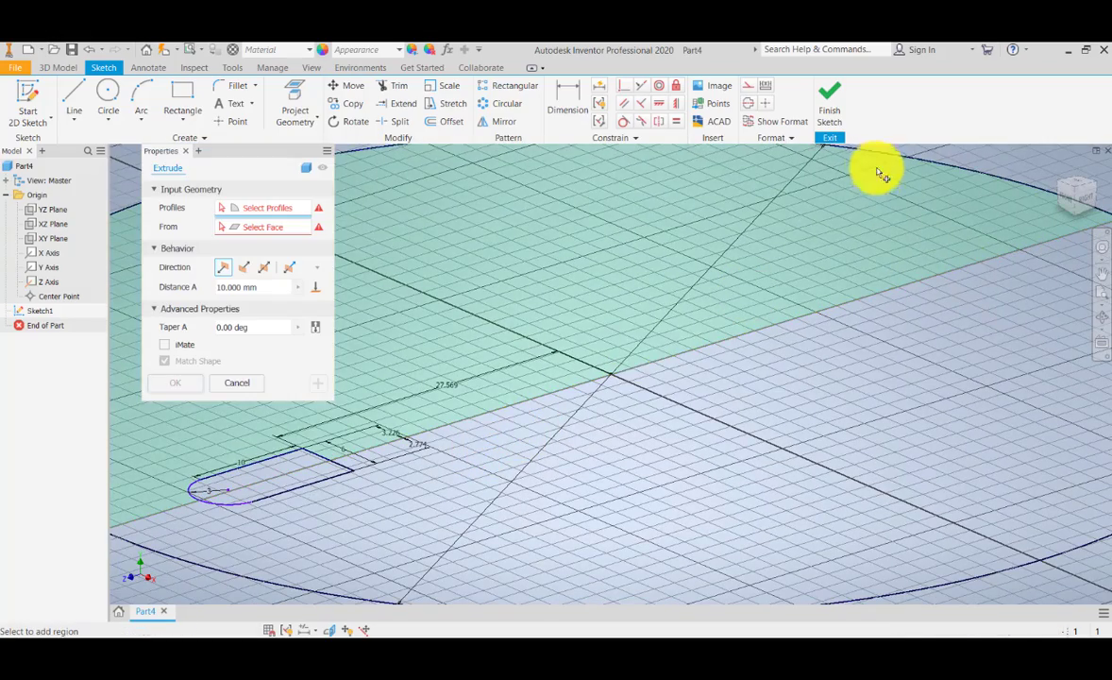
{"action": "left_click", "coordinate": [185, 150]}
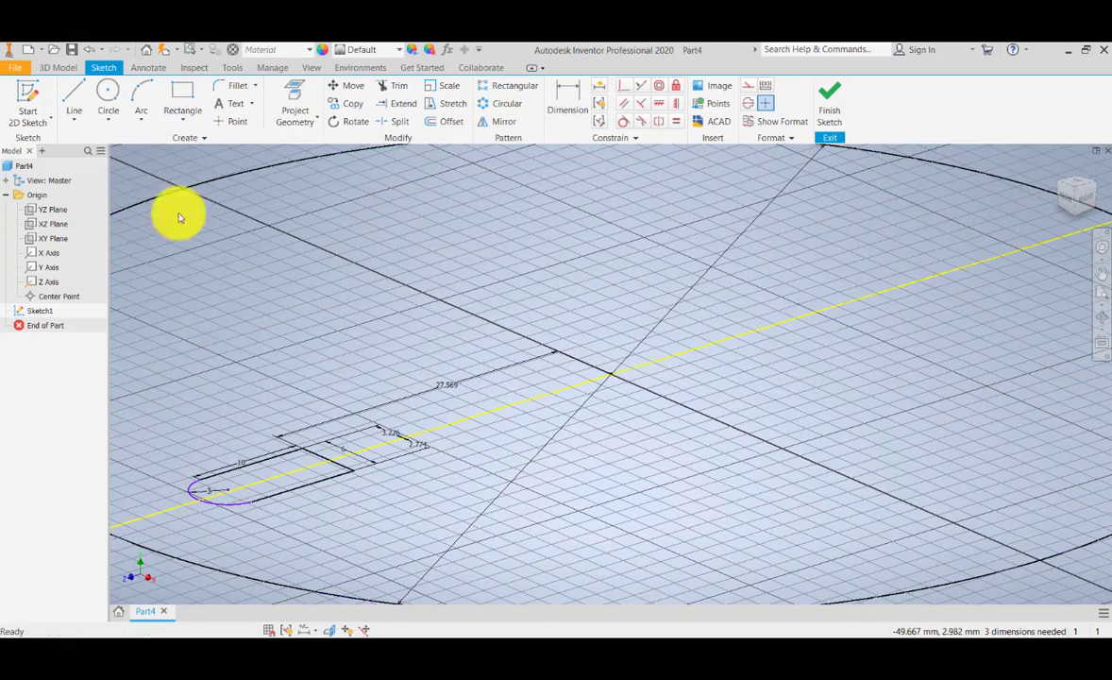
{"action": "left_click", "coordinate": [47, 318]}
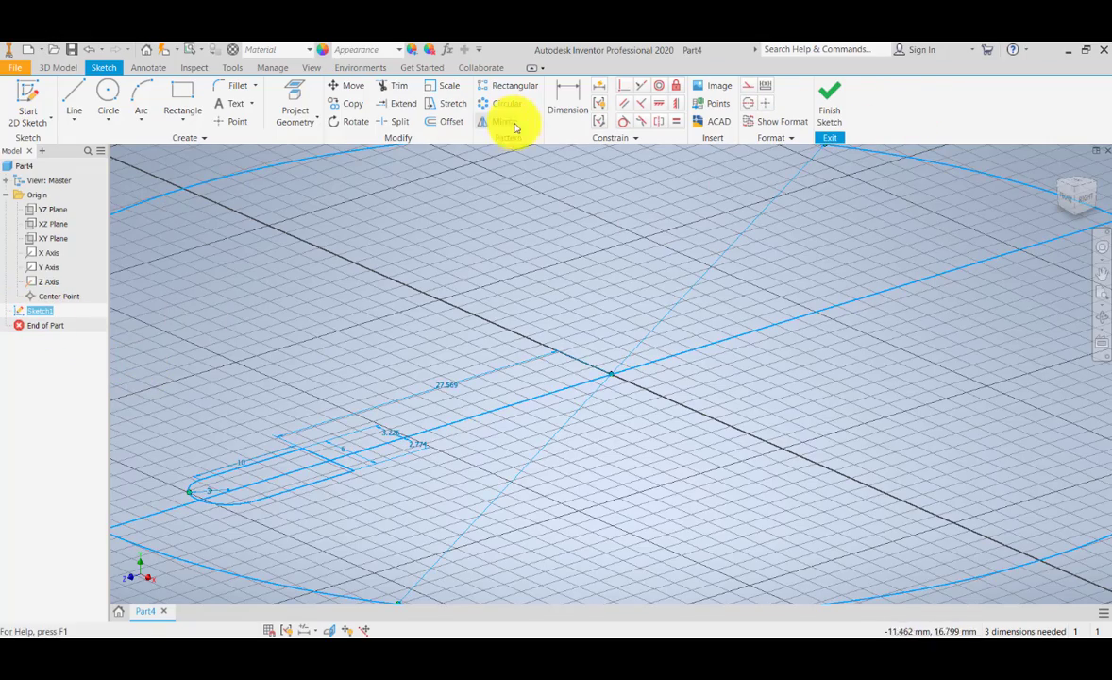
{"action": "left_click", "coordinate": [1076, 188]}
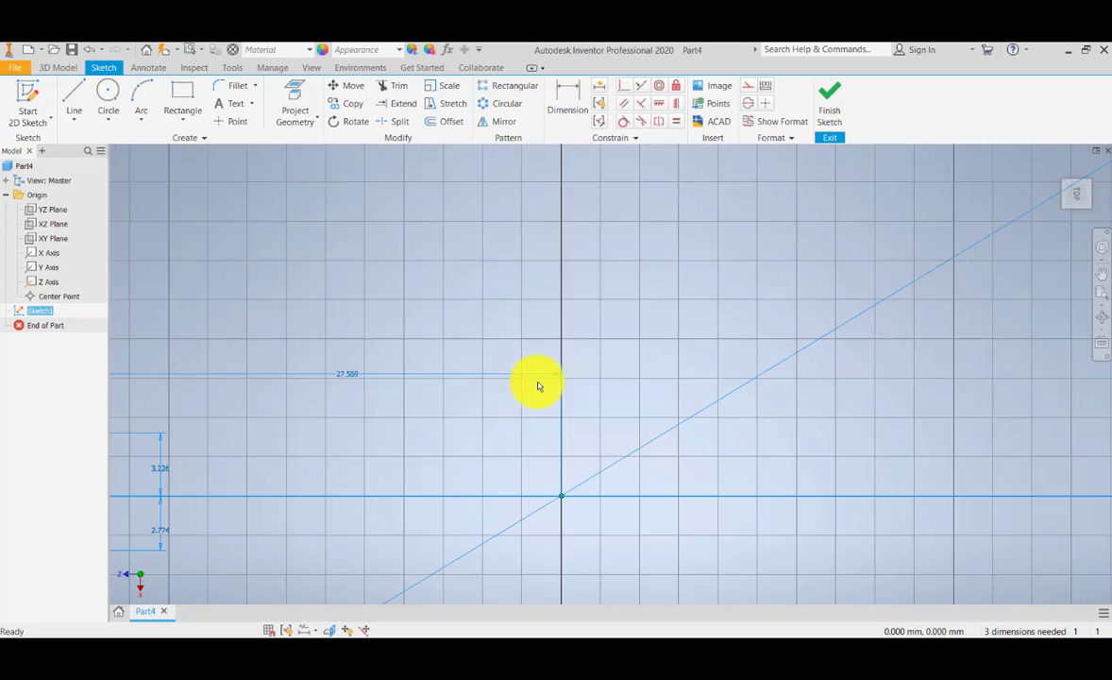
{"action": "middle_click_drag", "start_coordinate": [404, 435], "coordinate": [834, 281]}
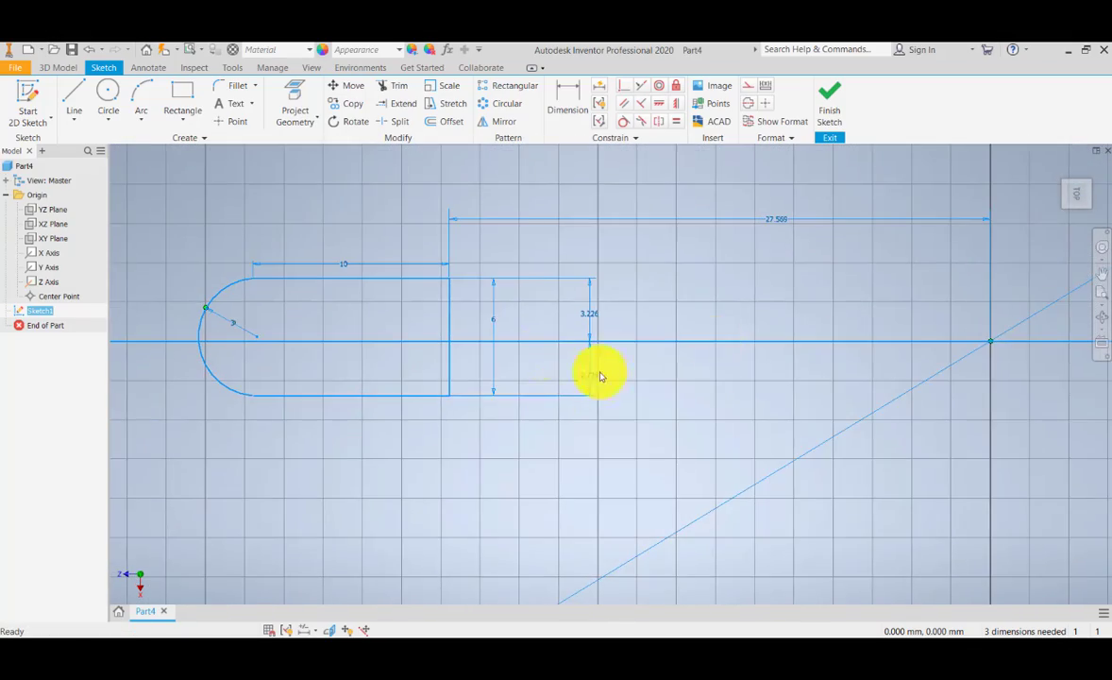
{"action": "scroll", "coordinate": [495, 341], "scroll_direction": "down", "scroll_amount": 3}
{"action": "left_click", "coordinate": [684, 304]}
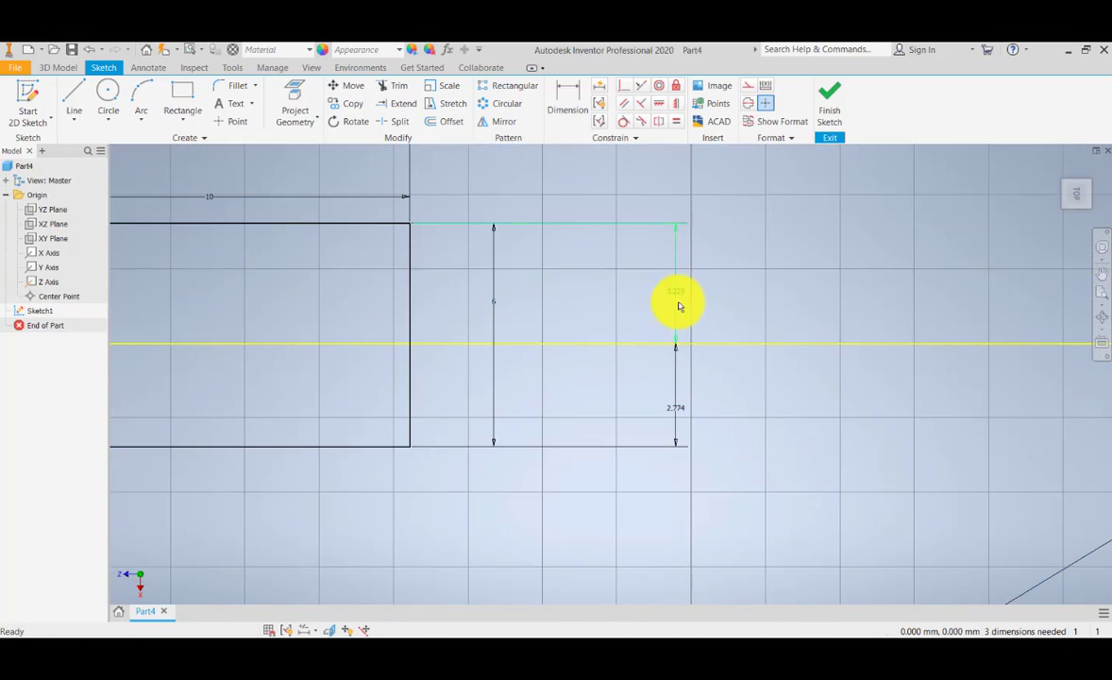
{"action": "scroll", "coordinate": [666, 349], "scroll_direction": "up", "scroll_amount": 3}
{"action": "key", "text": "F6"}
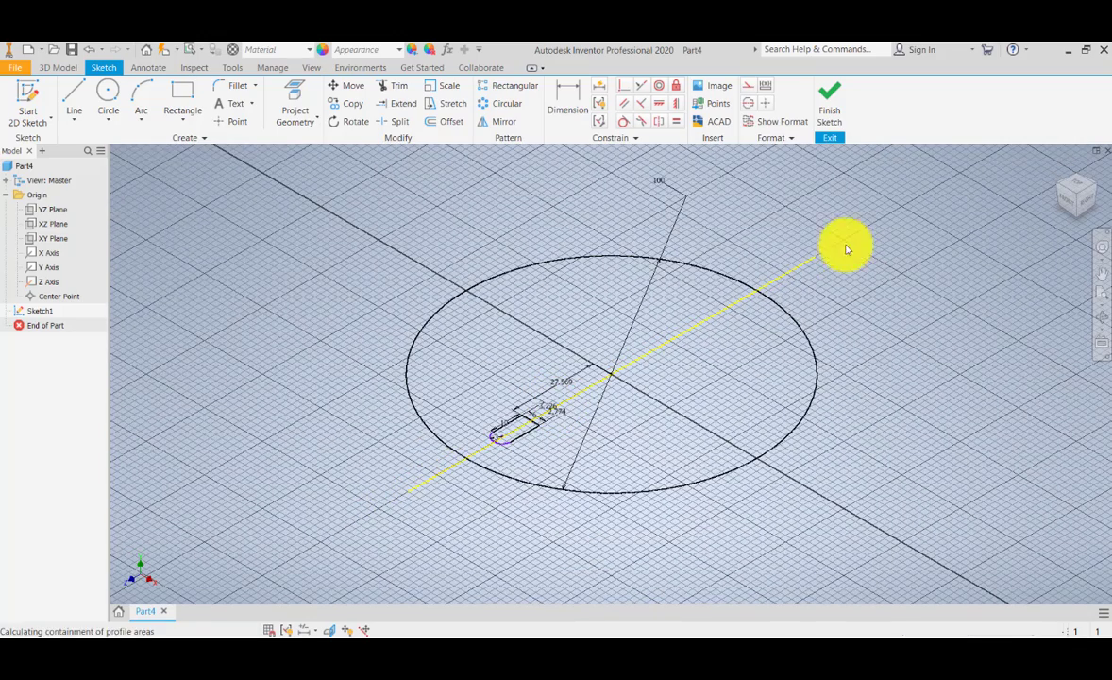
{"action": "key", "text": "e"}
{"action": "left_click", "coordinate": [239, 384]}
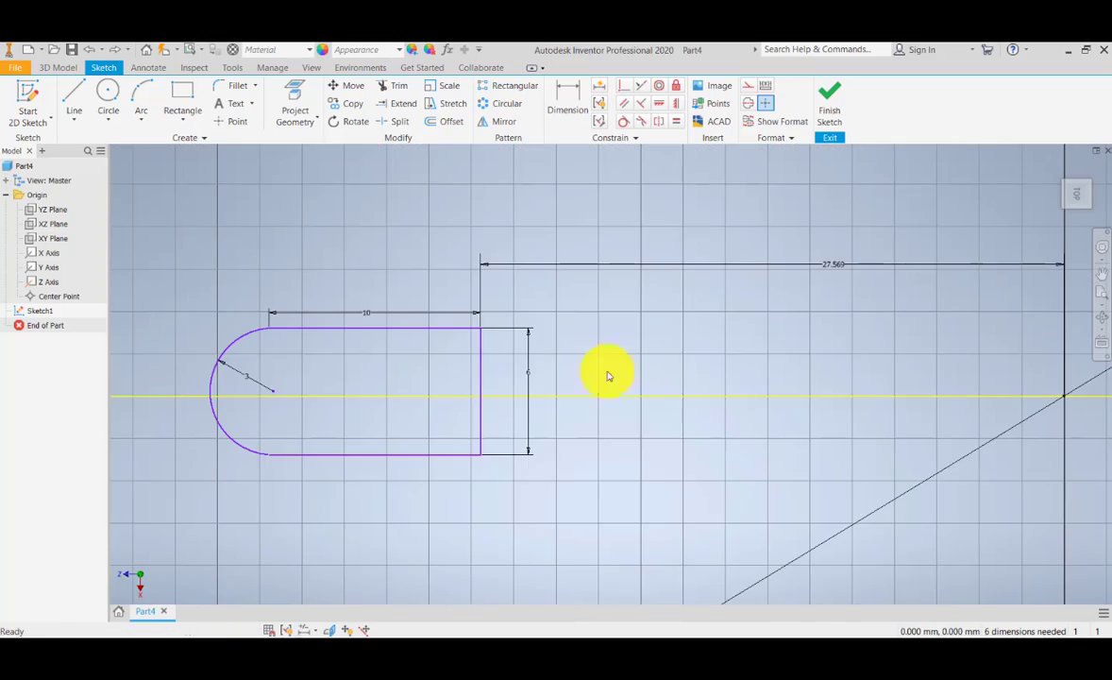
Step: Undo the two vertical dimensions to the Z axis and make the midpoint of the profile's right edge coincident with that axis
{"action": "scroll", "coordinate": [485, 376], "scroll_direction": "up", "scroll_amount": 3}
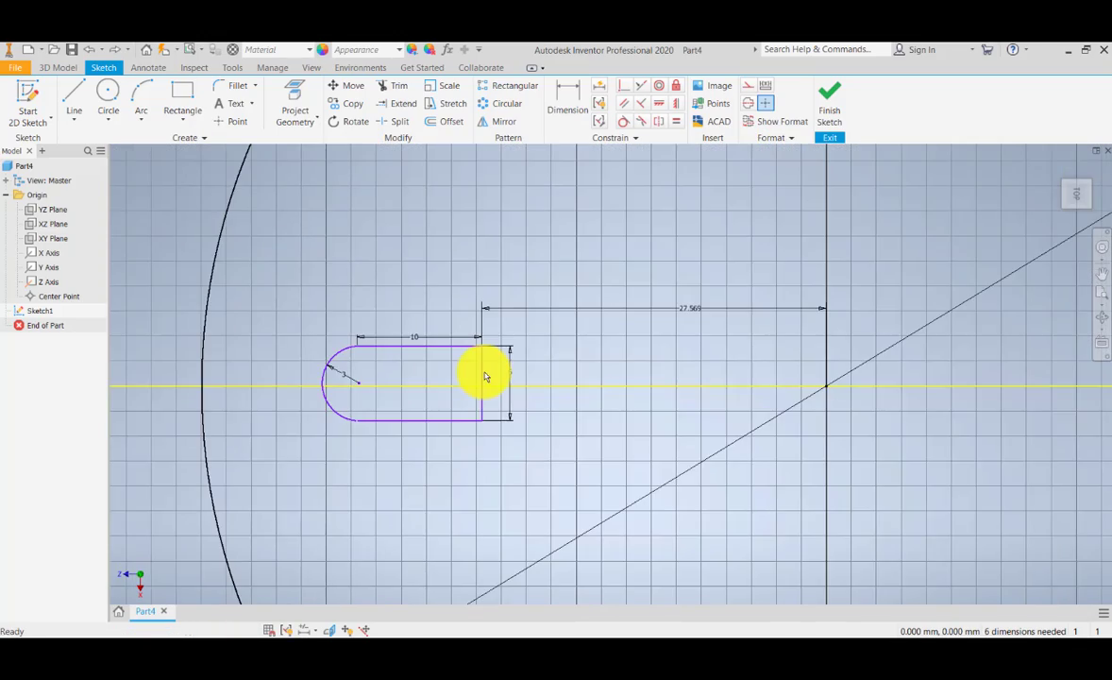
{"action": "scroll", "coordinate": [487, 376], "scroll_direction": "down", "scroll_amount": 3}
{"action": "left_click", "coordinate": [625, 89]}
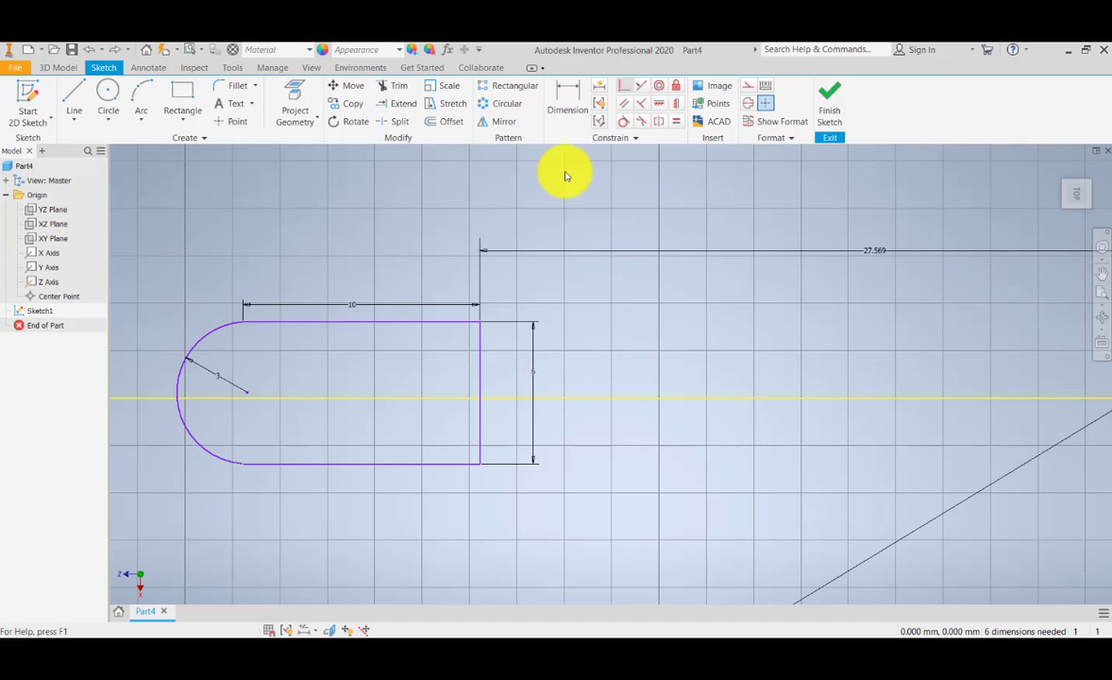
{"action": "left_click", "coordinate": [480, 397]}
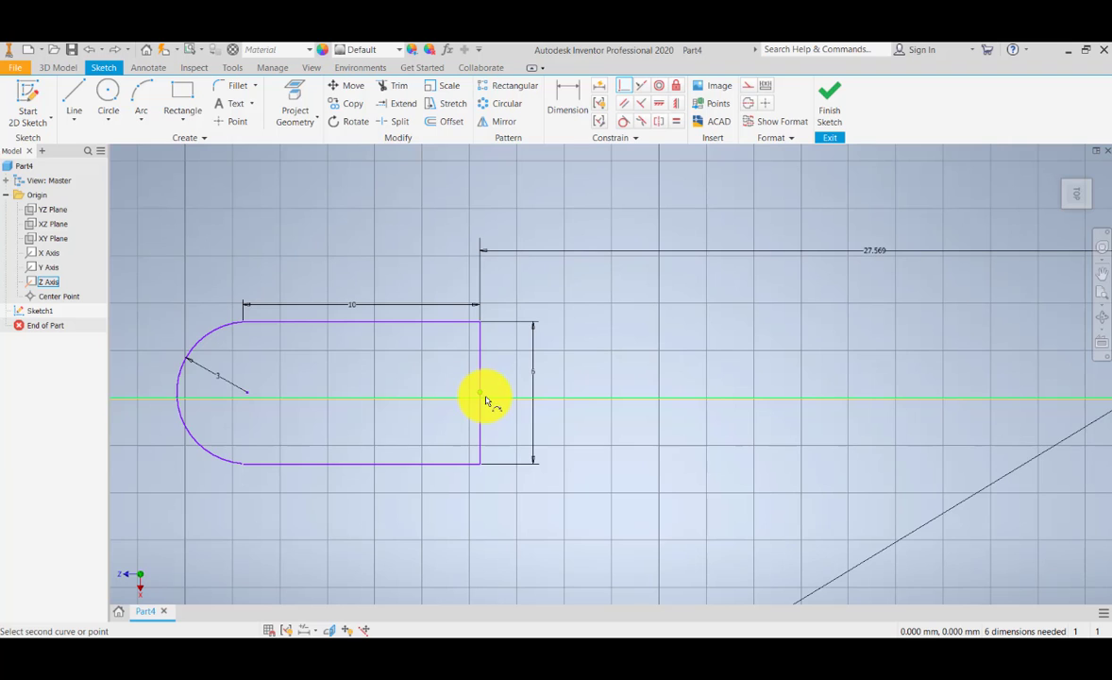
{"action": "scroll", "coordinate": [485, 398], "scroll_direction": "up", "scroll_amount": 4}
{"action": "scroll", "coordinate": [485, 399], "scroll_direction": "down", "scroll_amount": 7}
{"action": "key", "text": "Escape"}
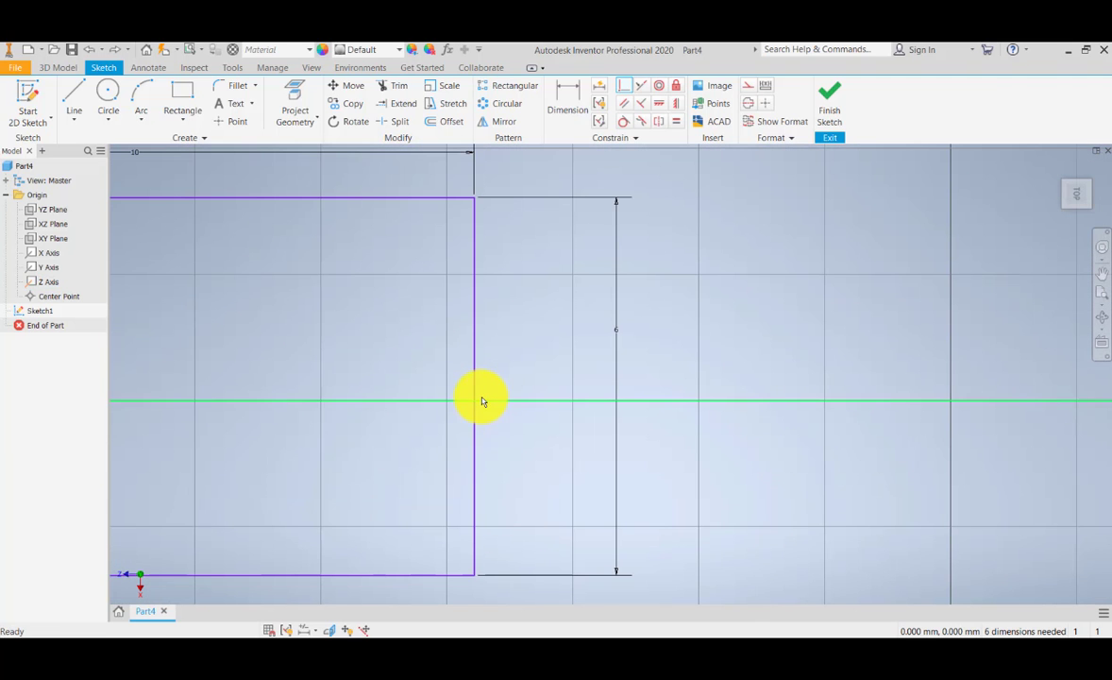
{"action": "left_click", "coordinate": [625, 87]}
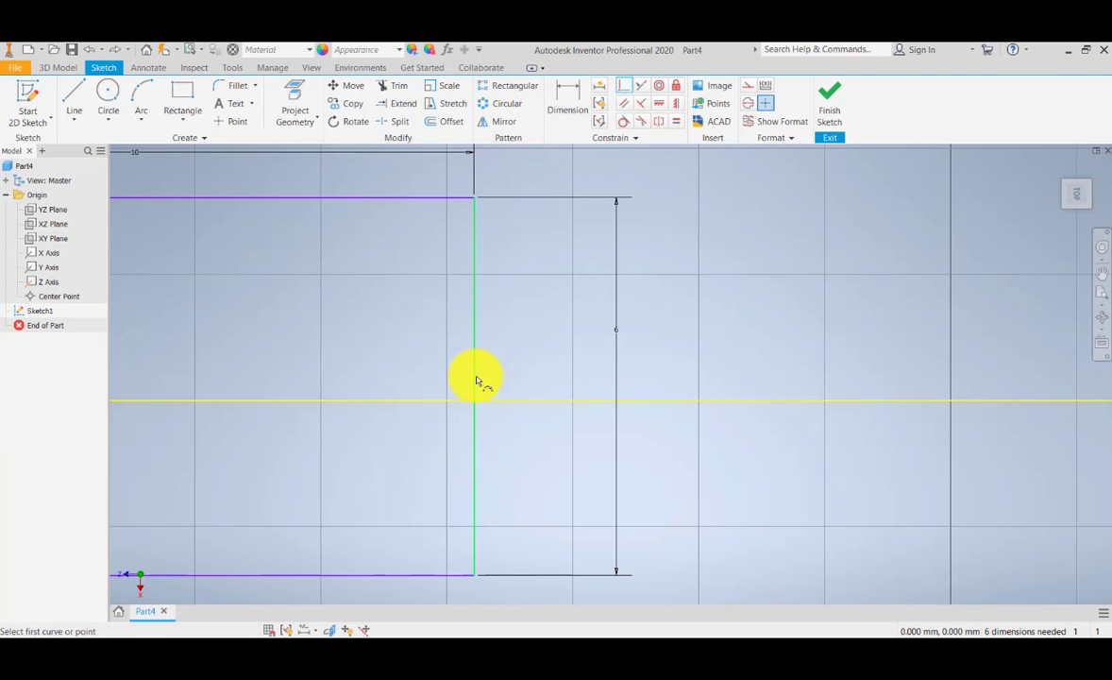
{"action": "left_click", "coordinate": [504, 402]}
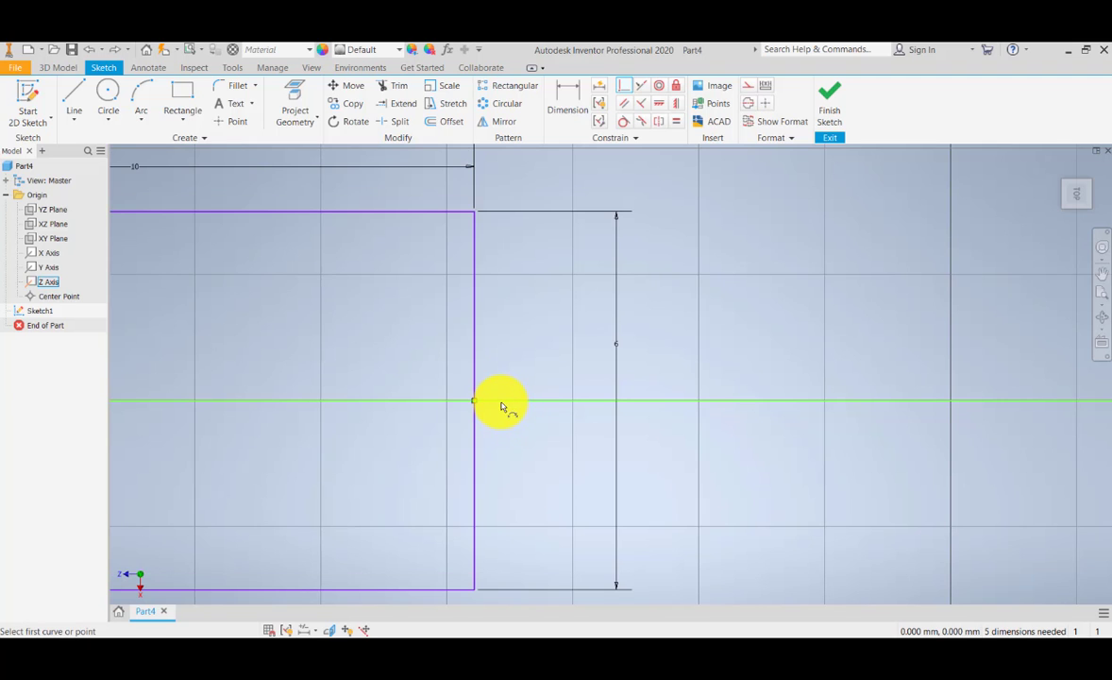
Step: Dimension the vertical distance from the profile's upper edge to the Z axis, accepting the current value
{"action": "scroll", "coordinate": [503, 404], "scroll_direction": "up", "scroll_amount": 3}
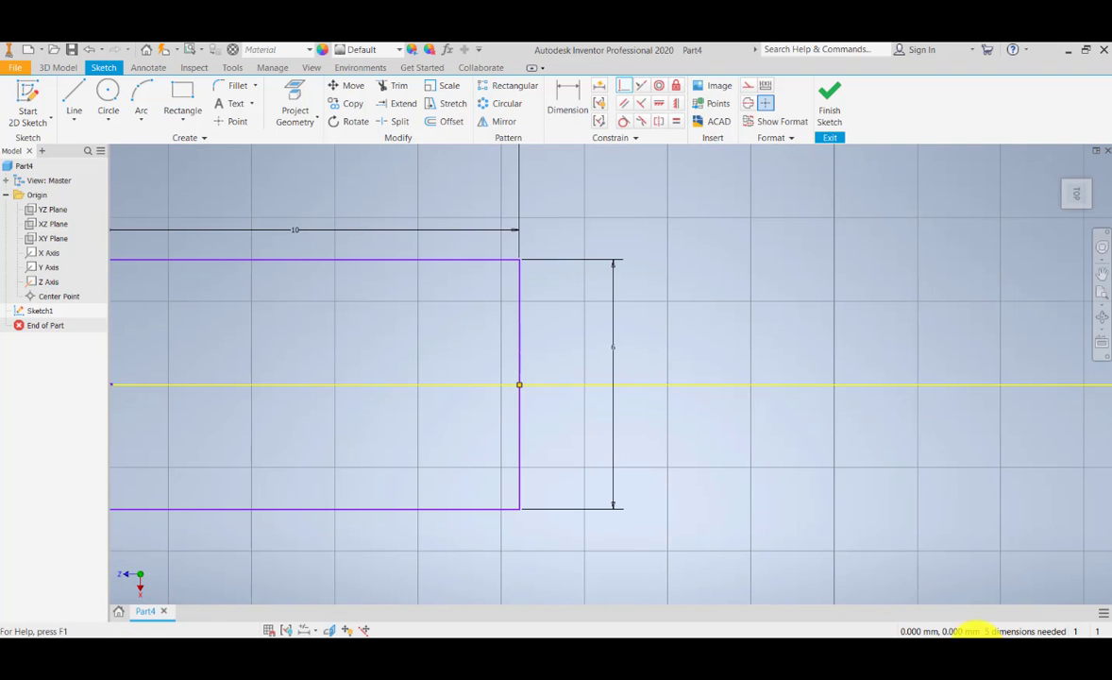
{"action": "left_click", "coordinate": [567, 95]}
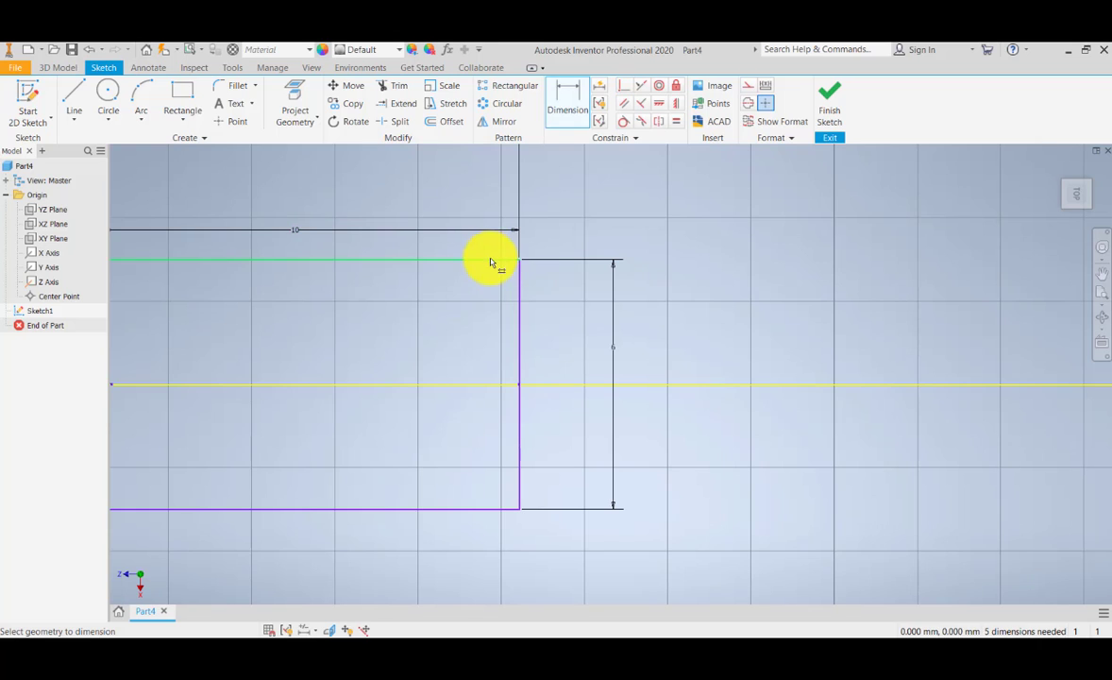
{"action": "left_click", "coordinate": [495, 259]}
{"action": "left_click", "coordinate": [480, 386]}
{"action": "left_click", "coordinate": [678, 325]}
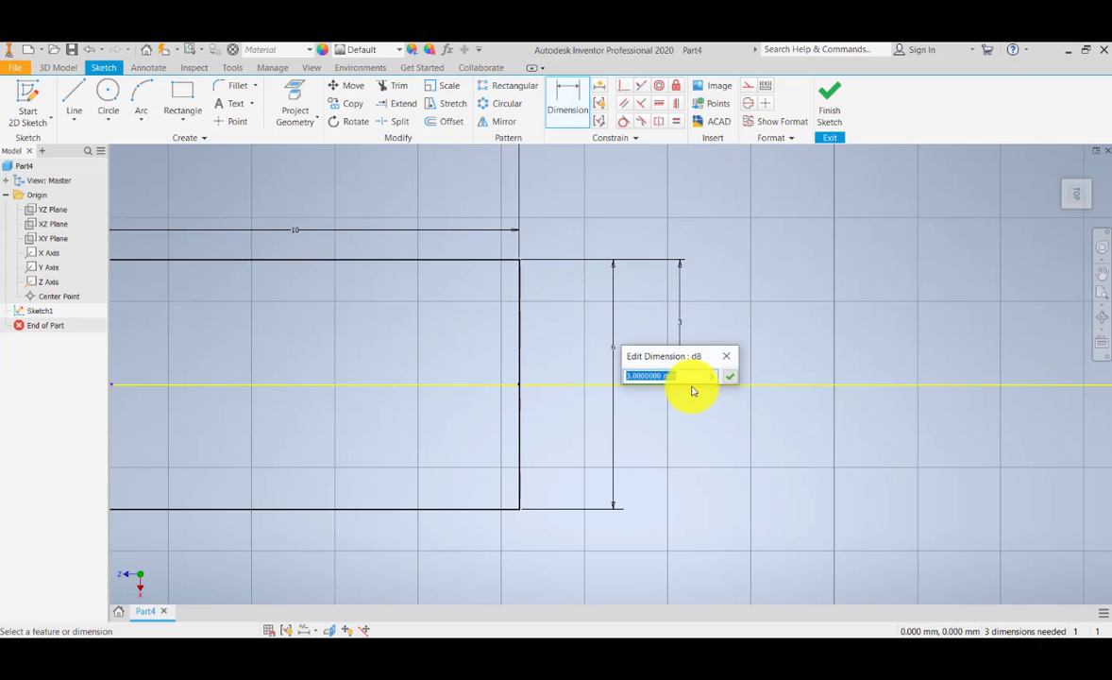
{"action": "left_click", "coordinate": [730, 377]}
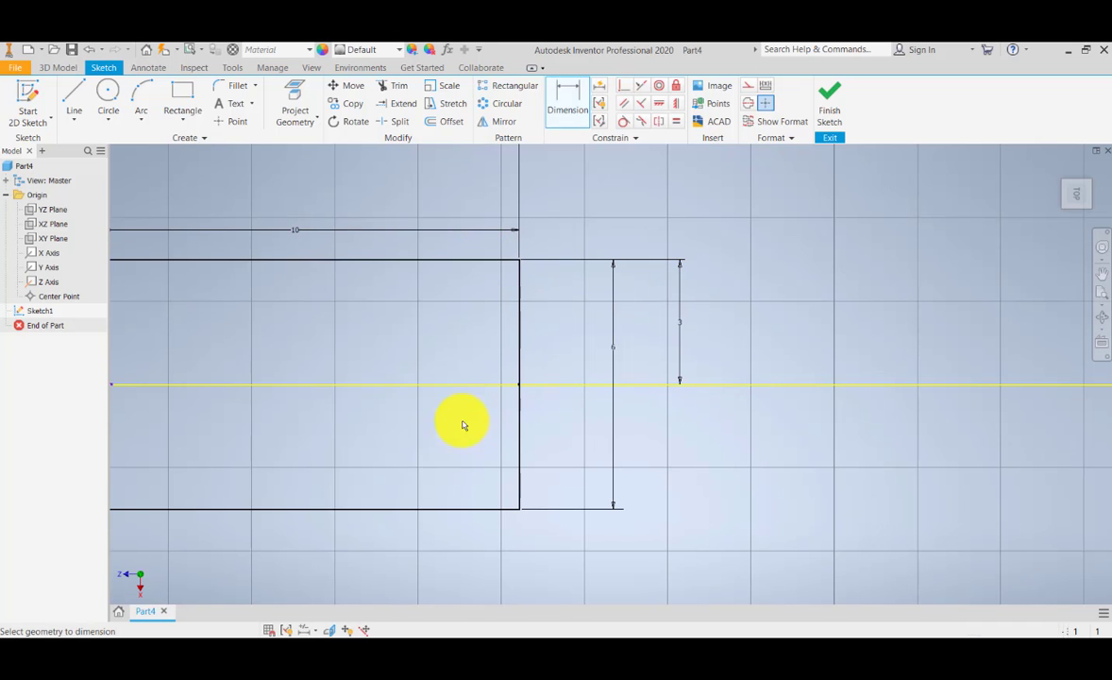
Step: Try to dimension the vertical distance from the profile's lower edge to the Z axis
{"action": "left_click", "coordinate": [498, 511]}
{"action": "left_click", "coordinate": [682, 444]}
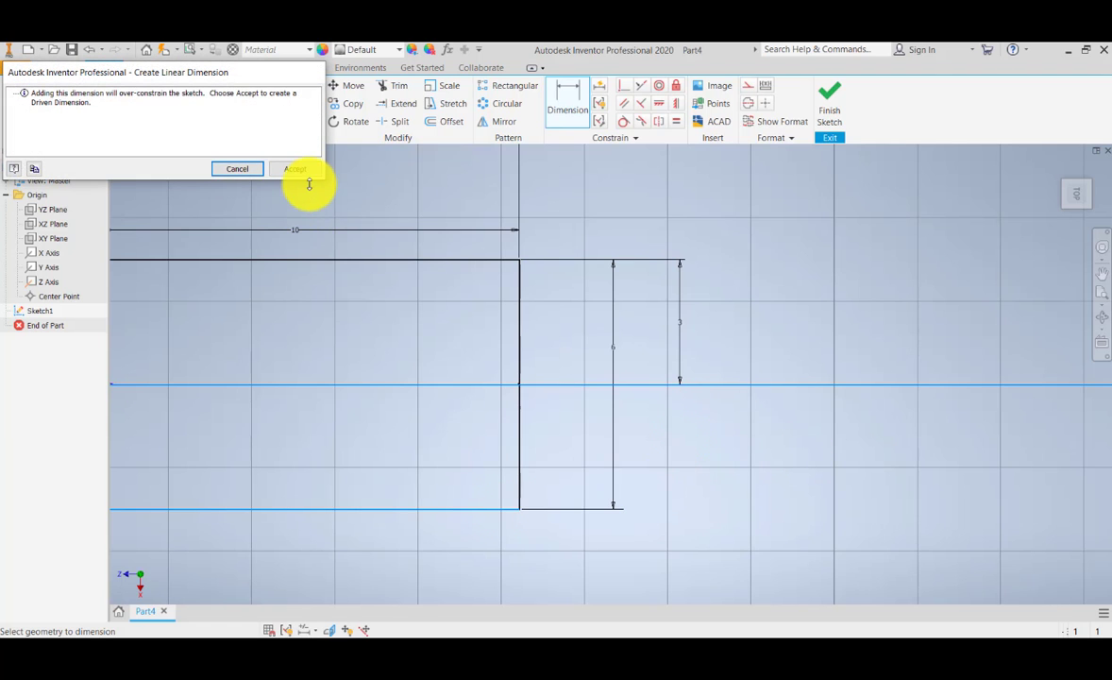
{"action": "left_click", "coordinate": [232, 170]}
{"action": "middle_click_drag", "start_coordinate": [552, 472], "coordinate": [692, 441]}
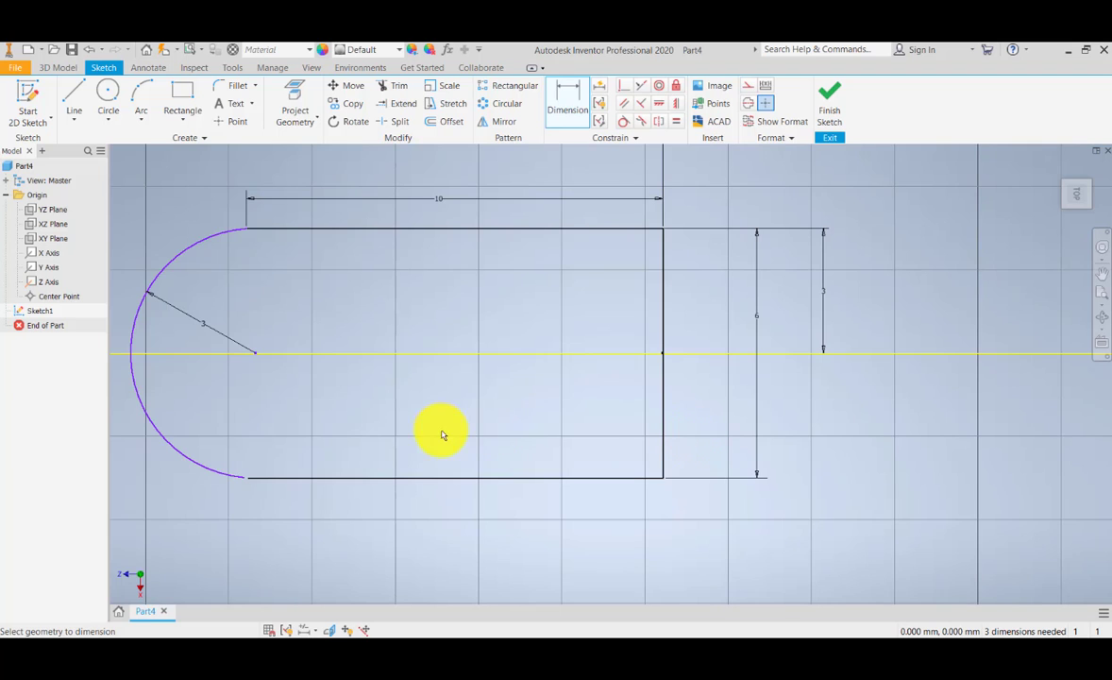
{"action": "mouse_move", "coordinate": [442, 435]}
{"action": "middle_mouse_down"}
{"action": "mouse_move", "coordinate": [531, 402]}
{"action": "mouse_move", "coordinate": [522, 433]}
{"action": "middle_mouse_up"}
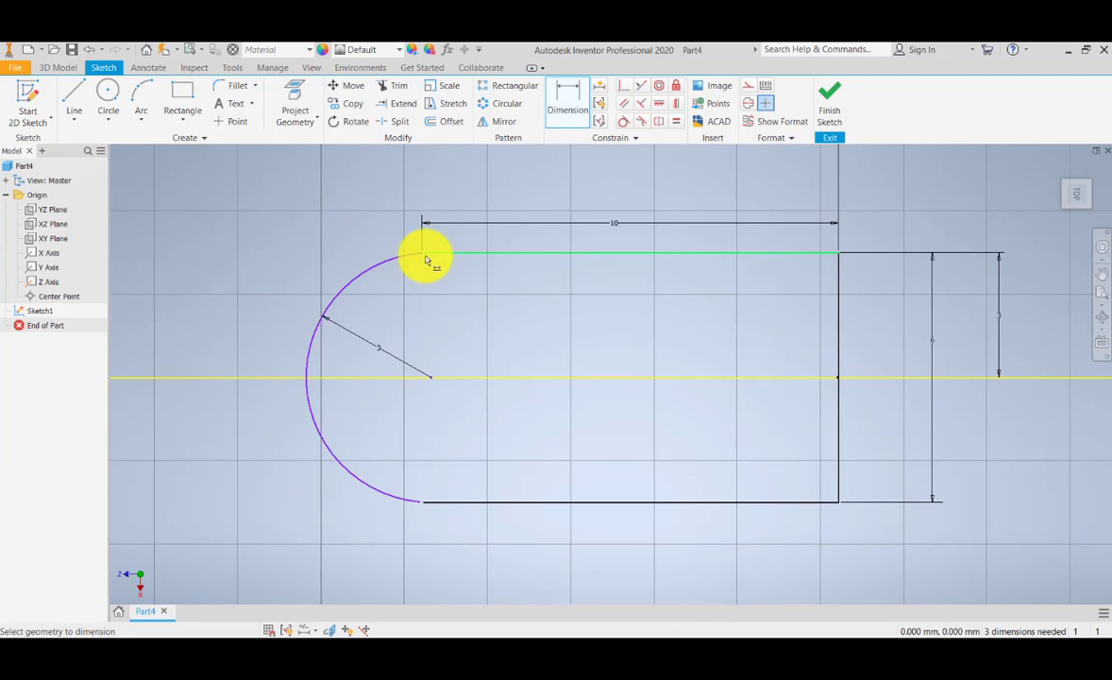
Step: Try to add another vertical dimension between the profile's upper edge and the Z axis
{"action": "left_click", "coordinate": [433, 252]}
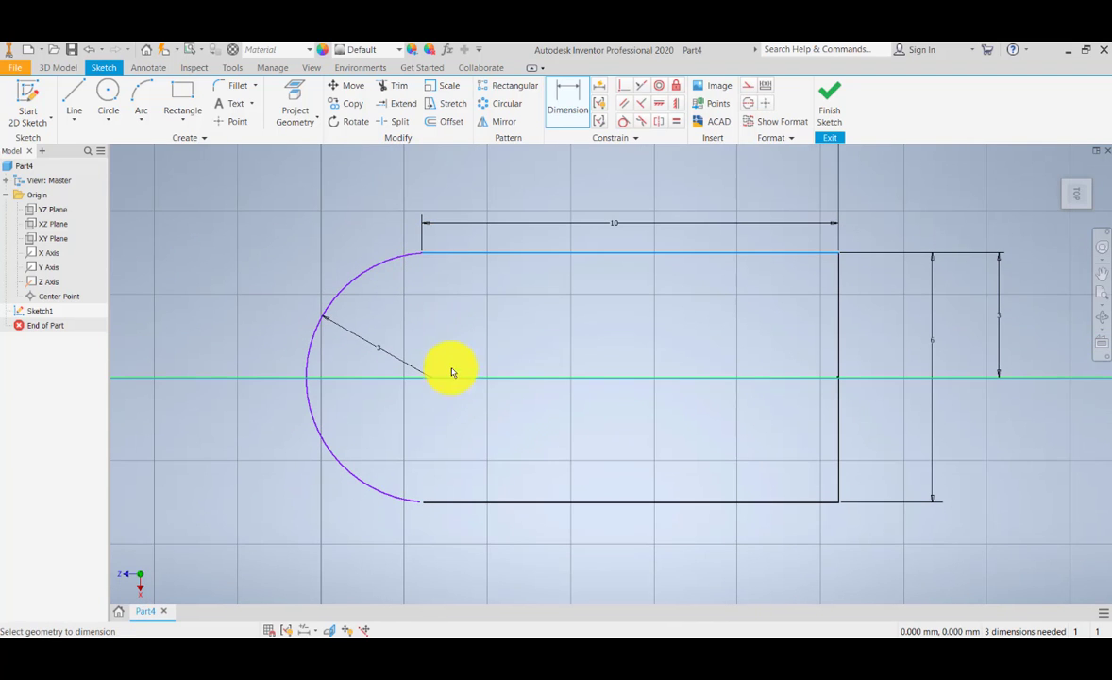
{"action": "left_click", "coordinate": [446, 377]}
{"action": "left_click", "coordinate": [433, 310]}
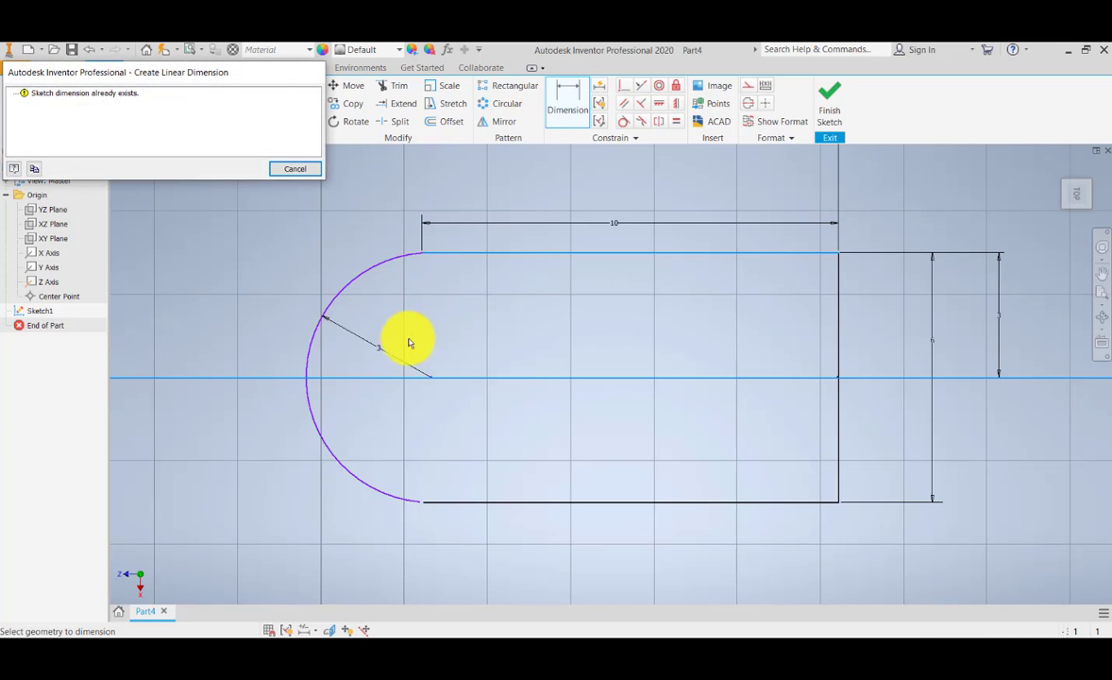
{"action": "key", "text": "Escape"}
Step: Make the midpoint of the profile's end arc coincident with the Z axis
{"action": "scroll", "coordinate": [451, 392], "scroll_direction": "down", "scroll_amount": 3}
{"action": "scroll", "coordinate": [450, 393], "scroll_direction": "up", "scroll_amount": 4}
{"action": "middle_click_drag", "start_coordinate": [450, 392], "coordinate": [528, 387]}
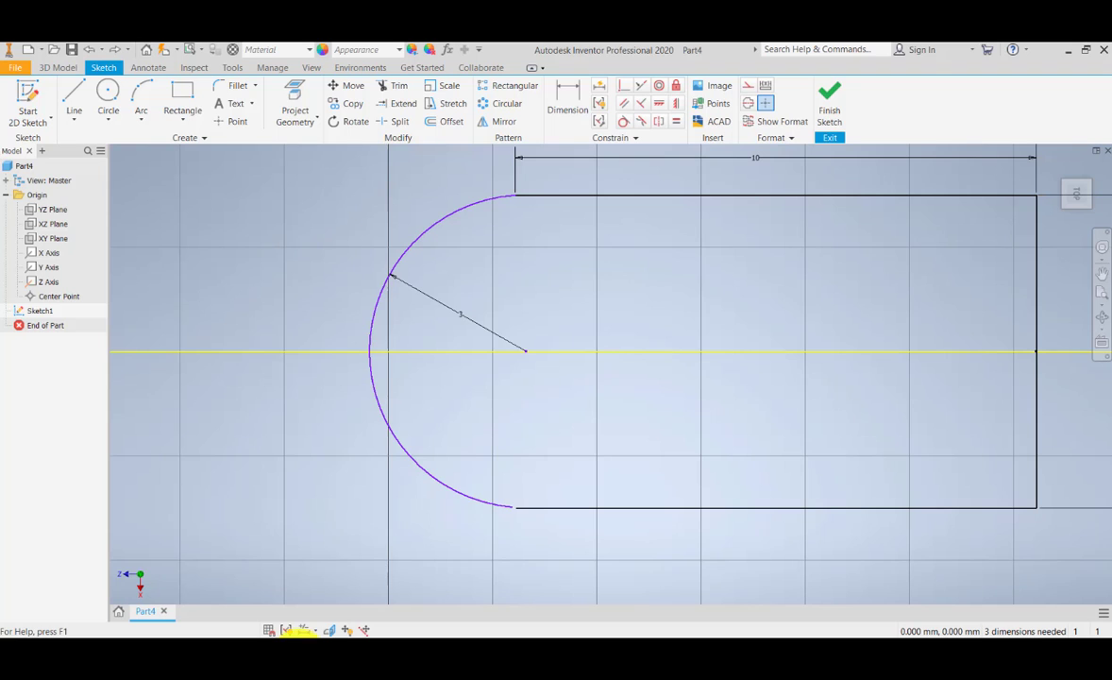
{"action": "left_click", "coordinate": [623, 87]}
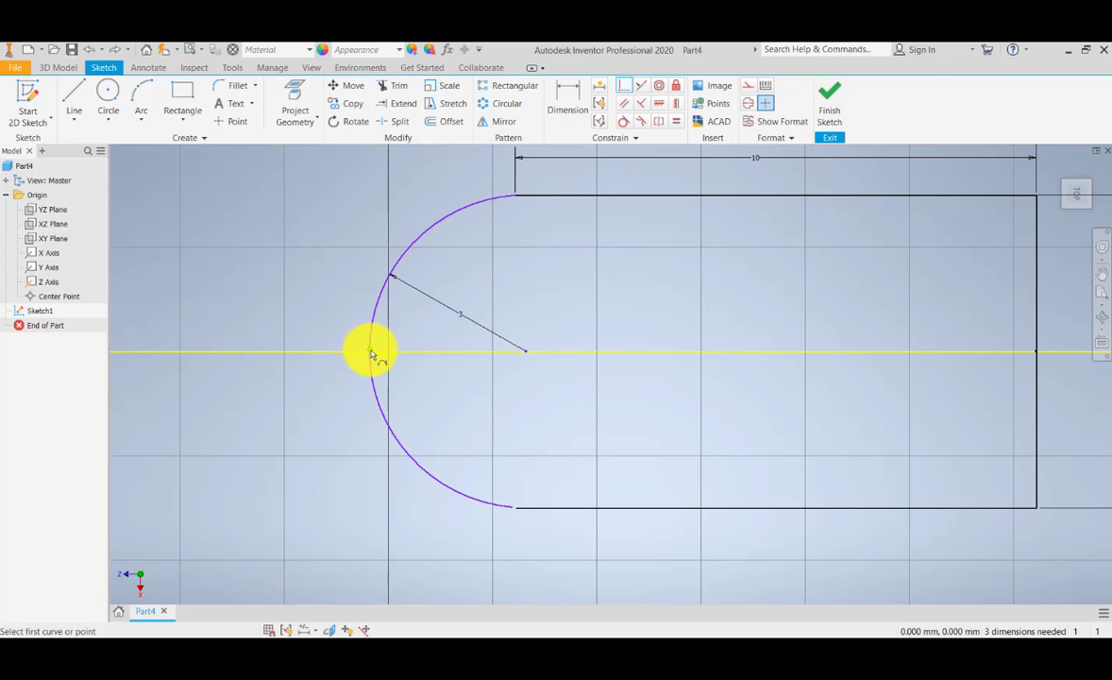
{"action": "scroll", "coordinate": [363, 359], "scroll_direction": "down", "scroll_amount": 5}
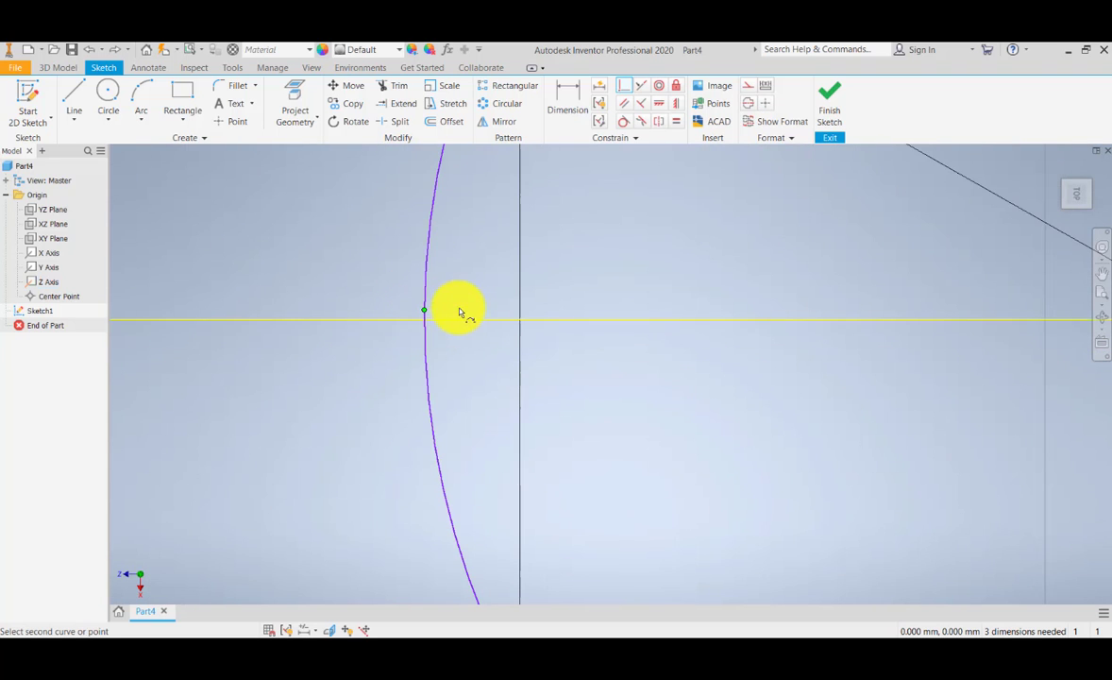
{"action": "scroll", "coordinate": [449, 311], "scroll_direction": "up", "scroll_amount": 2}
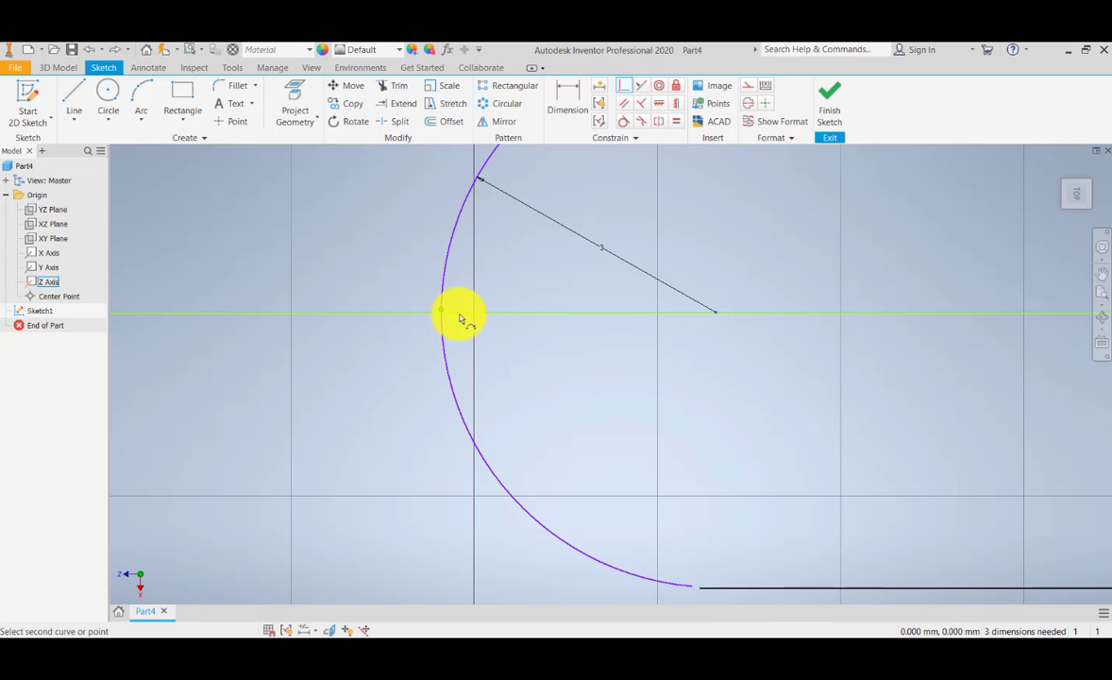
{"action": "left_click", "coordinate": [459, 312]}
{"action": "scroll", "coordinate": [459, 312], "scroll_direction": "up", "scroll_amount": 2}
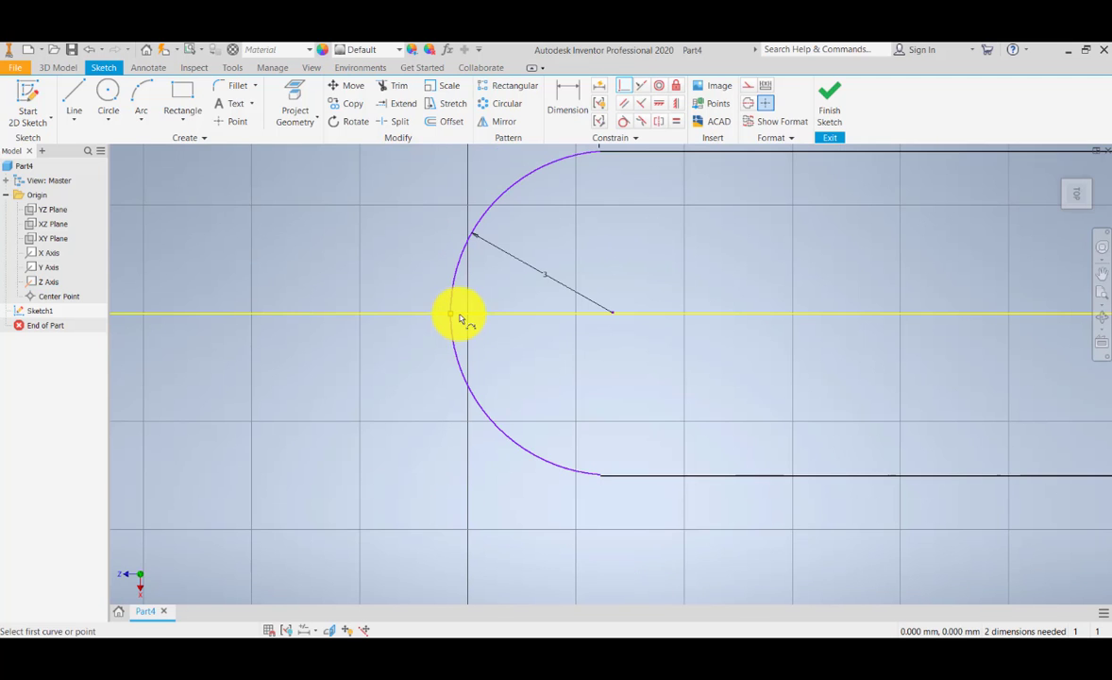
{"action": "scroll", "coordinate": [893, 560], "scroll_direction": "down", "scroll_amount": 4}
{"action": "scroll", "coordinate": [752, 486], "scroll_direction": "up", "scroll_amount": 8}
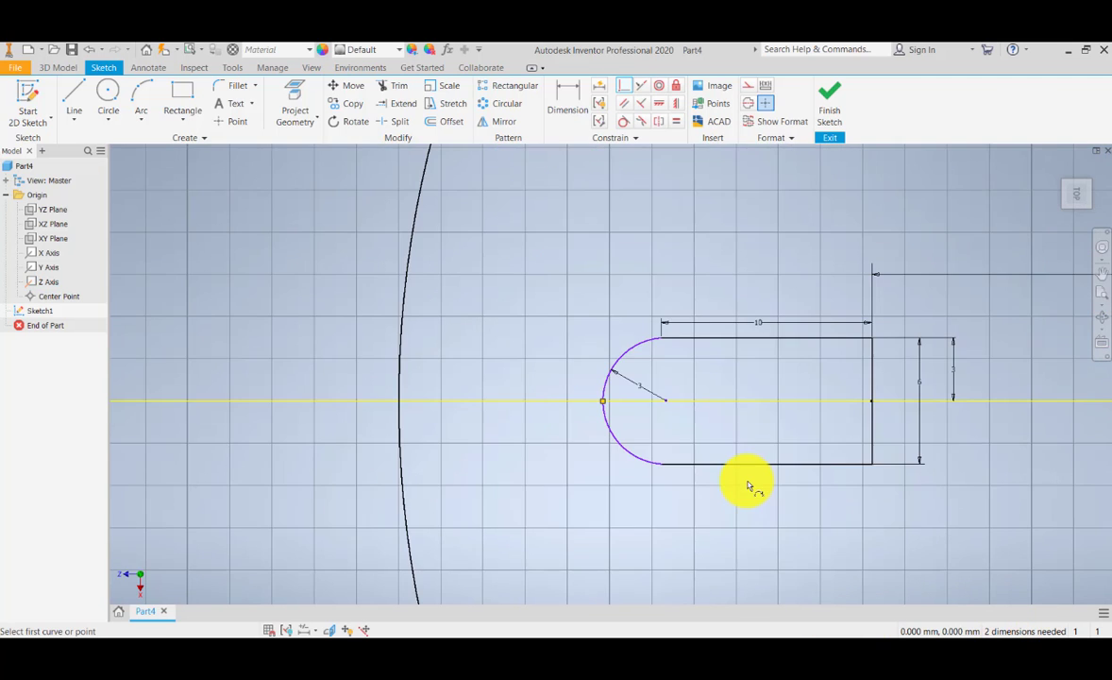
{"action": "middle_click_drag", "start_coordinate": [743, 448], "coordinate": [651, 452]}
{"action": "scroll", "coordinate": [634, 447], "scroll_direction": "down", "scroll_amount": 1}
{"action": "scroll", "coordinate": [632, 448], "scroll_direction": "down", "scroll_amount": 3}
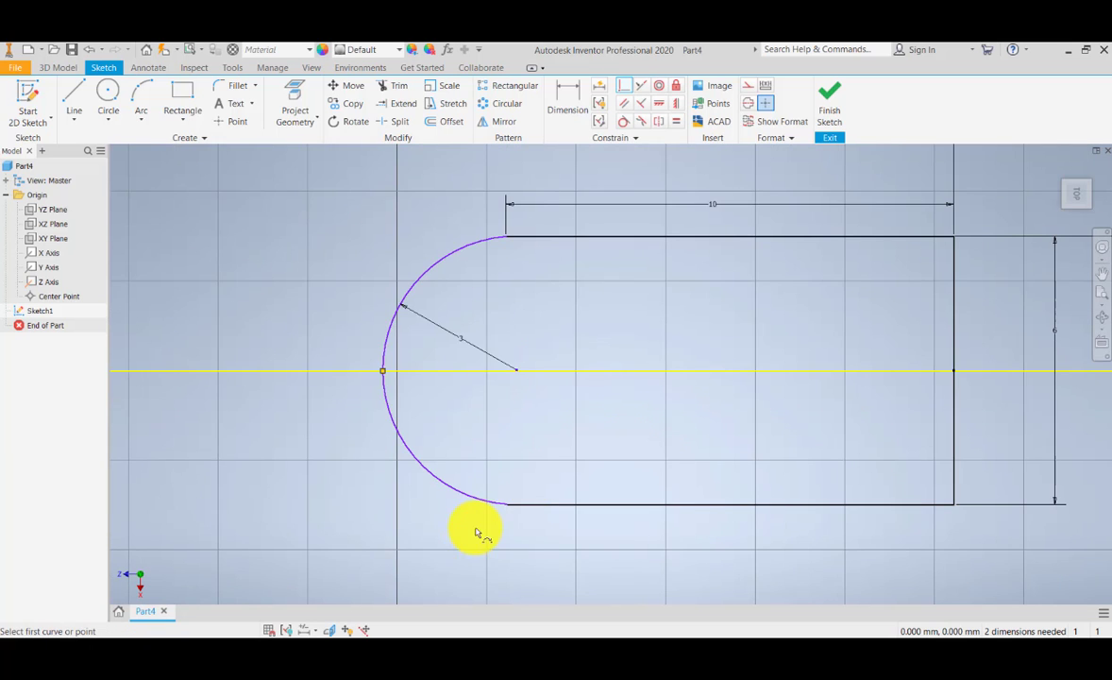
{"action": "scroll", "coordinate": [471, 401], "scroll_direction": "up", "scroll_amount": 4}
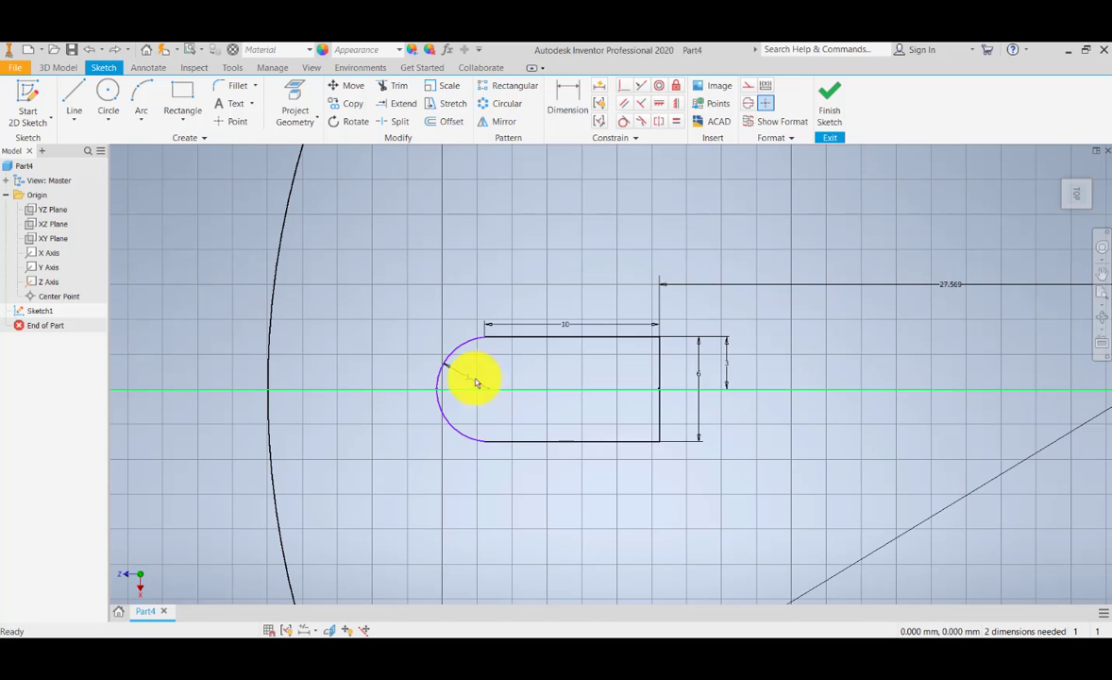
Step: Dimension the horizontal distance from the arc's centre point to the large circle's centre, accepting the current value
{"action": "left_click", "coordinate": [569, 104]}
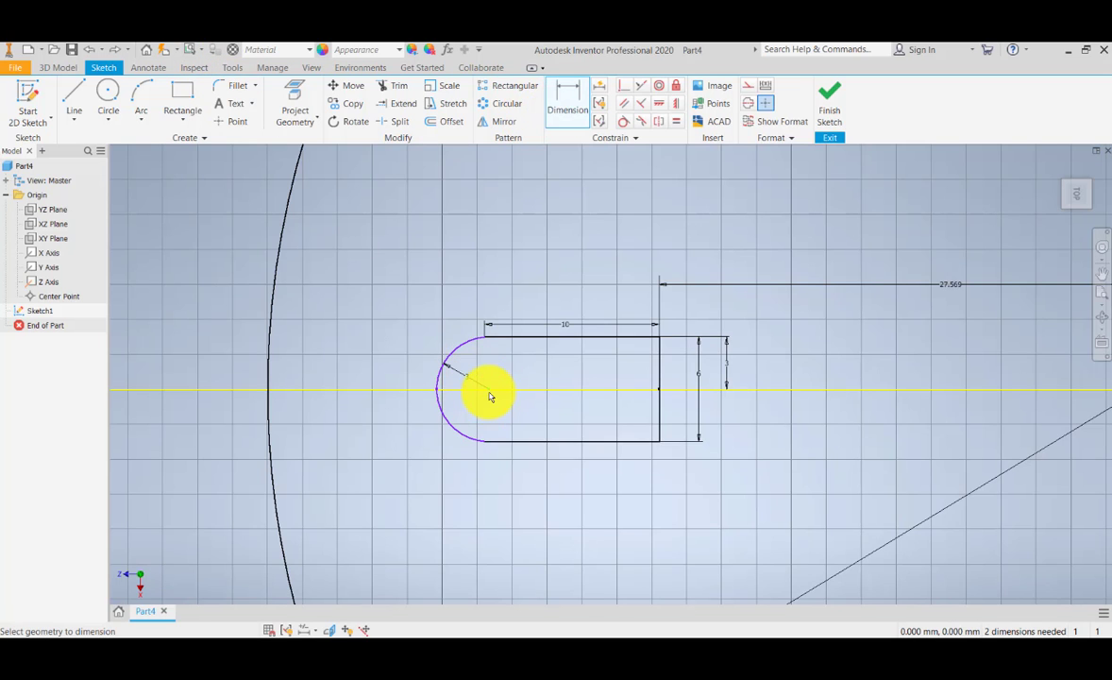
{"action": "scroll", "coordinate": [521, 424], "scroll_direction": "down", "scroll_amount": 5}
{"action": "scroll", "coordinate": [517, 423], "scroll_direction": "up", "scroll_amount": 5}
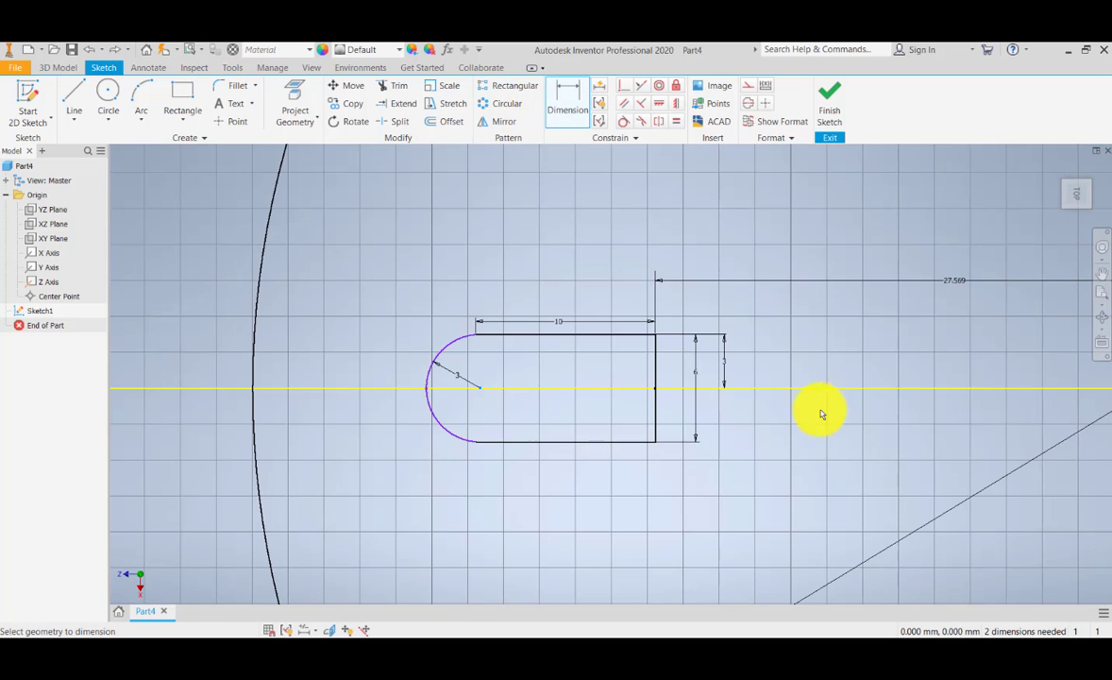
{"action": "scroll", "coordinate": [821, 413], "scroll_direction": "up", "scroll_amount": 5}
{"action": "scroll", "coordinate": [867, 412], "scroll_direction": "down", "scroll_amount": 4}
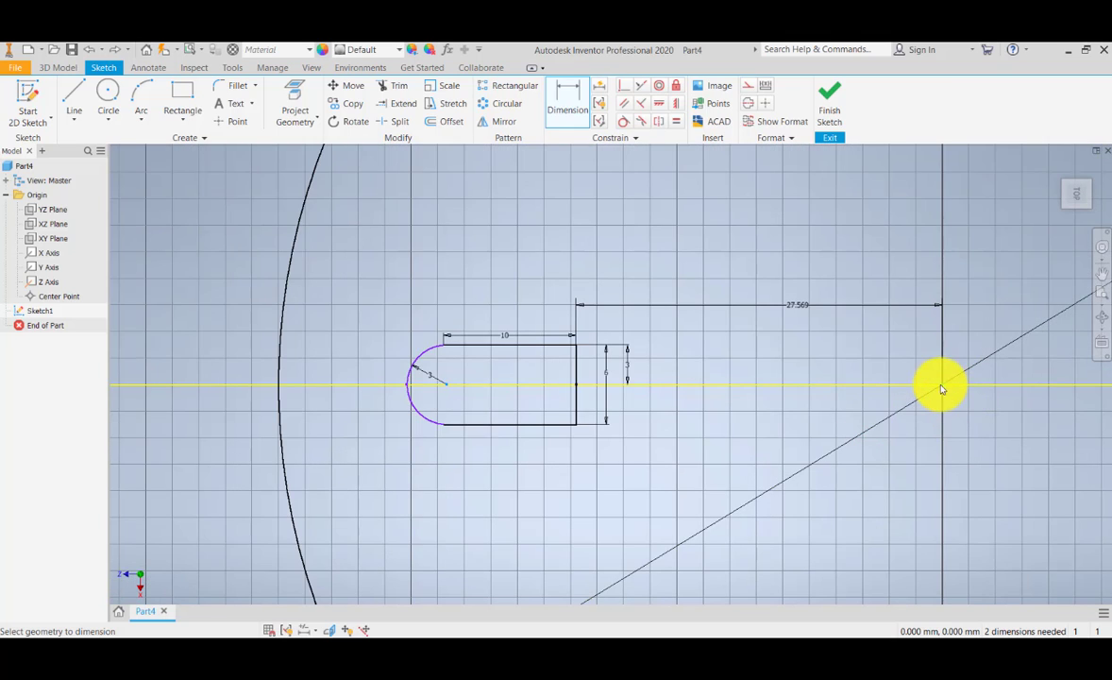
{"action": "scroll", "coordinate": [449, 396], "scroll_direction": "up", "scroll_amount": 3}
{"action": "scroll", "coordinate": [453, 397], "scroll_direction": "down", "scroll_amount": 4}
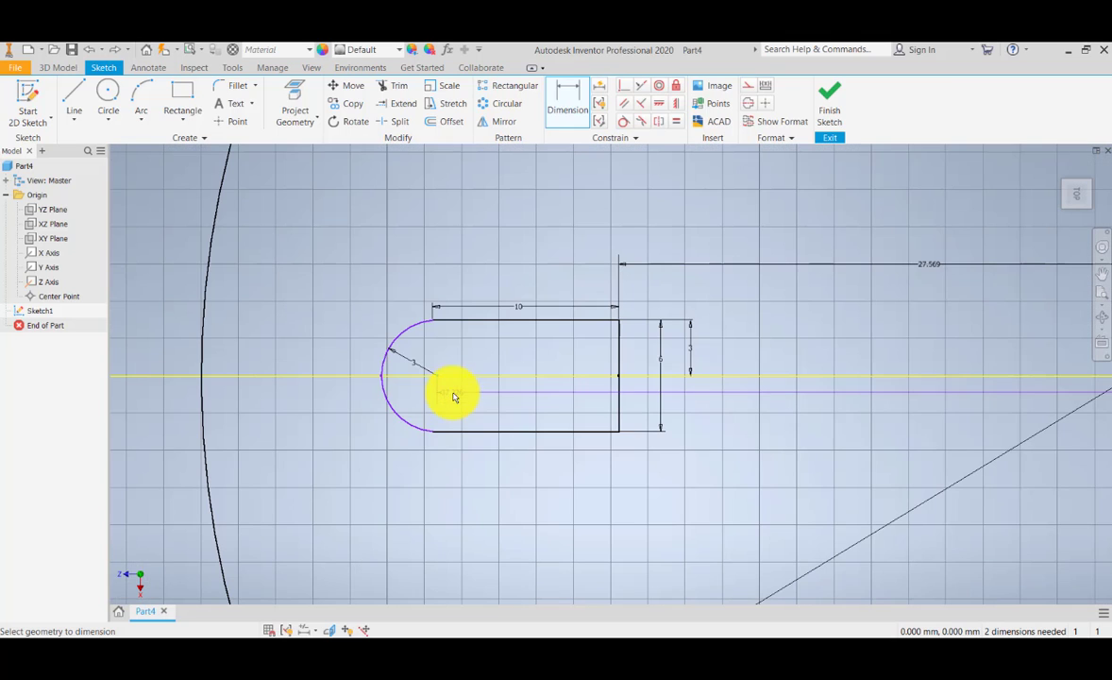
{"action": "left_click", "coordinate": [557, 478]}
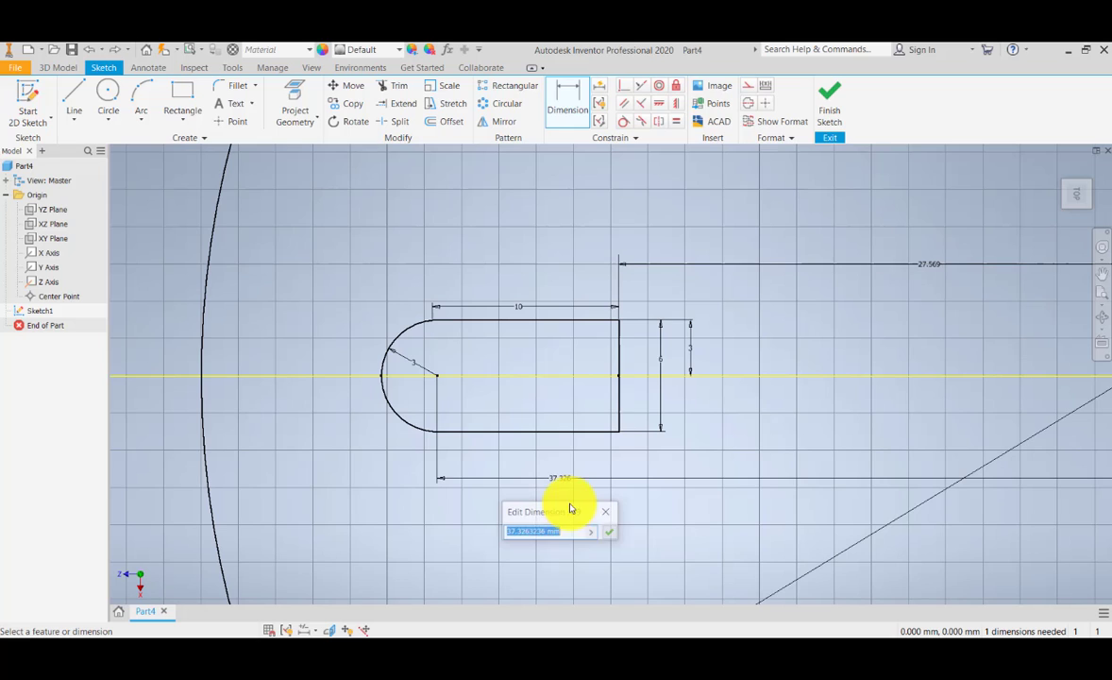
{"action": "left_click", "coordinate": [612, 532]}
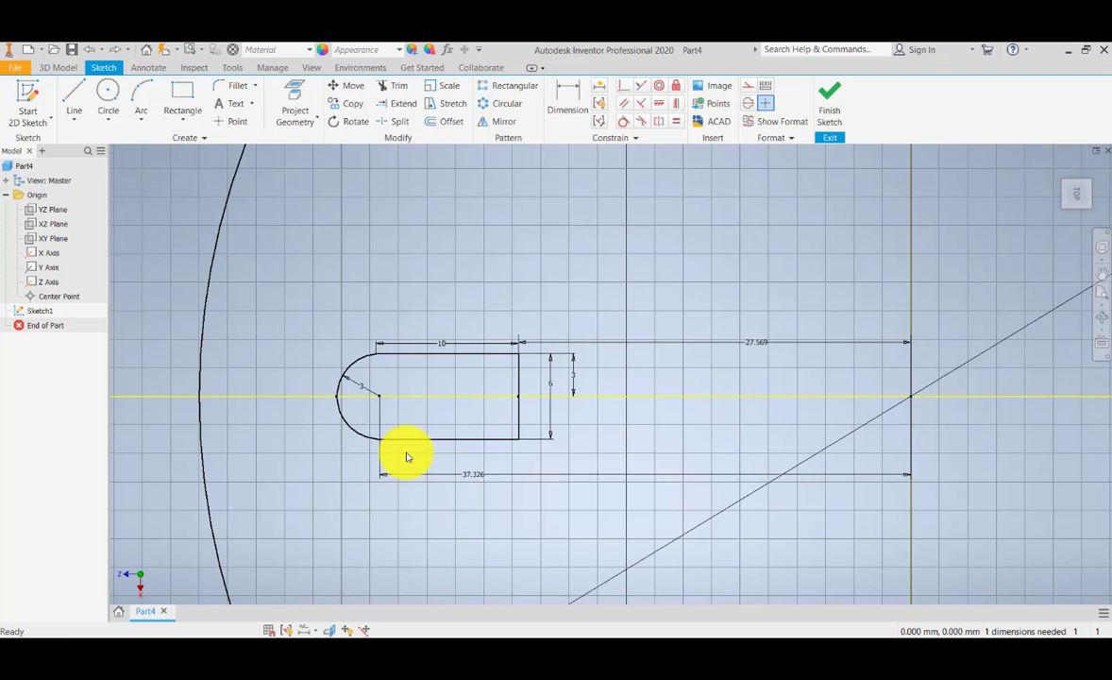
Step: Try to dimension the horizontal distance from the arc's centre point to the profile's straight right edge
{"action": "left_click", "coordinate": [565, 104]}
{"action": "scroll", "coordinate": [375, 412], "scroll_direction": "down", "scroll_amount": 2}
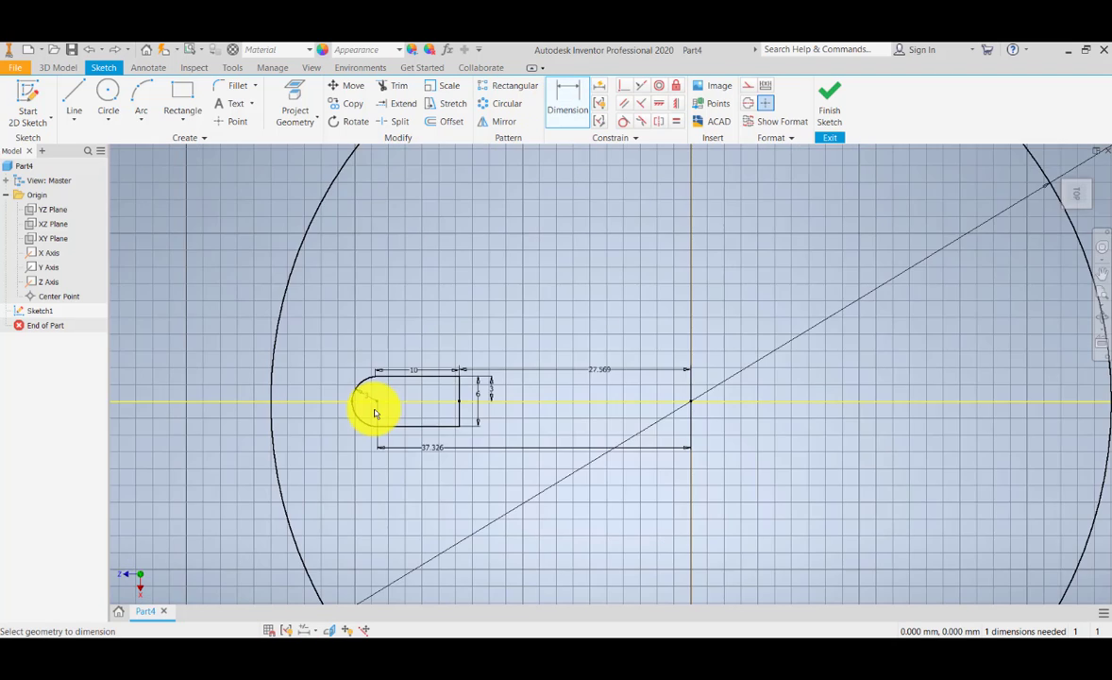
{"action": "scroll", "coordinate": [375, 413], "scroll_direction": "up", "scroll_amount": 5}
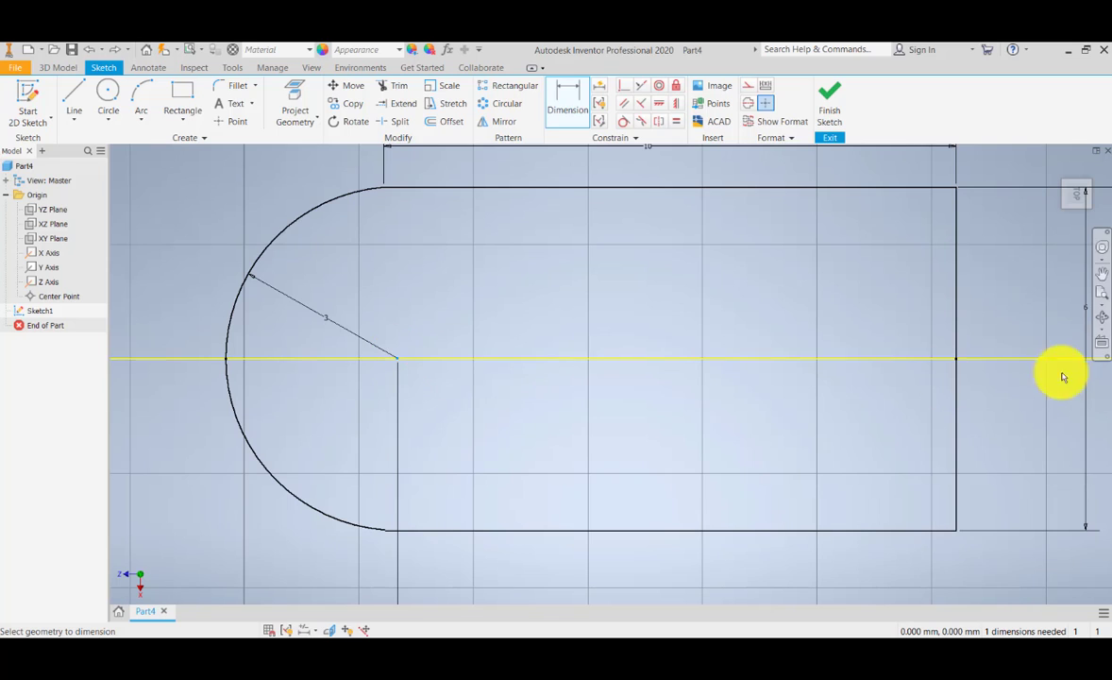
{"action": "left_click", "coordinate": [954, 331]}
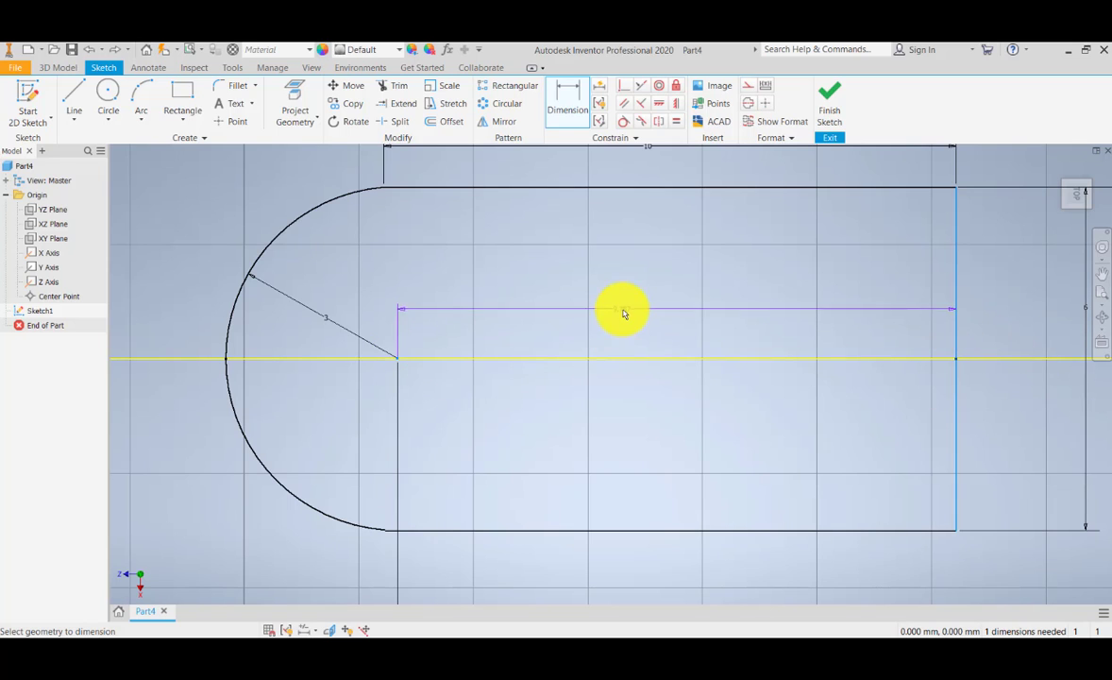
{"action": "left_click", "coordinate": [604, 314]}
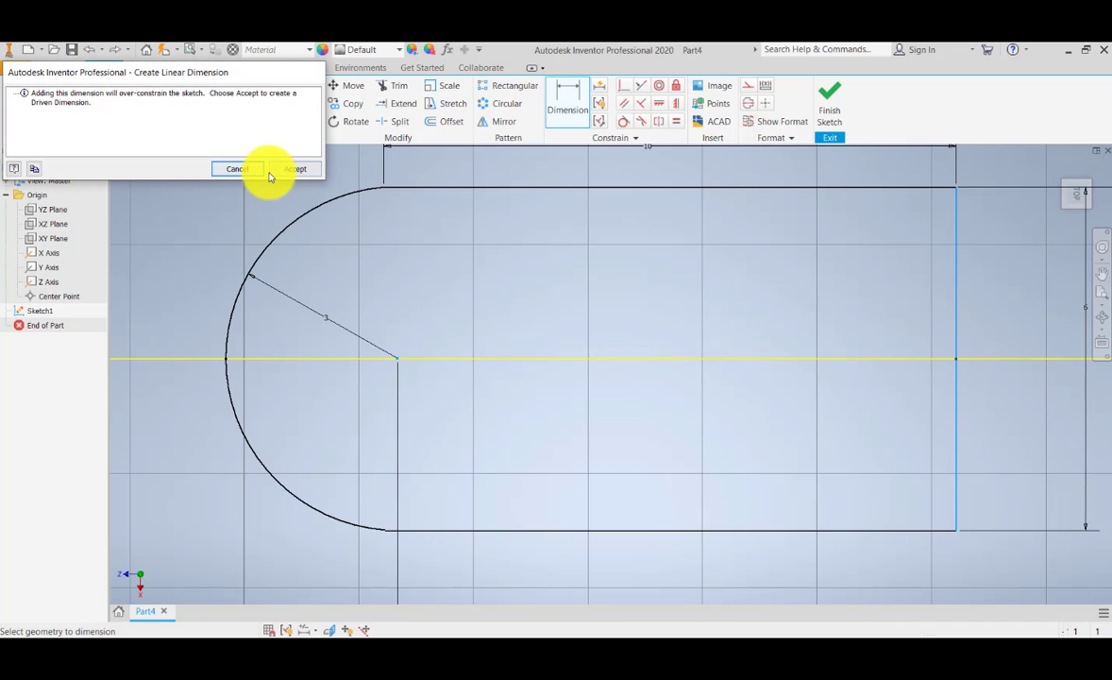
{"action": "left_click", "coordinate": [236, 169]}
{"action": "scroll", "coordinate": [353, 342], "scroll_direction": "down", "scroll_amount": 3}
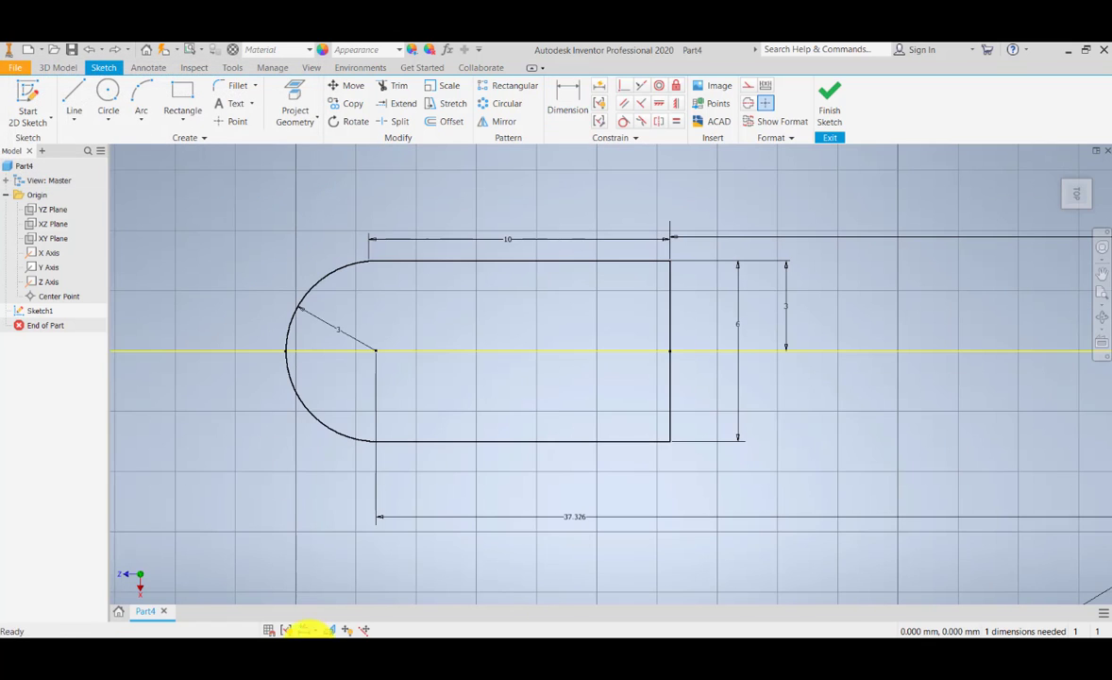
Step: Dimension the horizontal distance from the lower end of the arc to the profile's right edge
{"action": "left_click", "coordinate": [568, 100]}
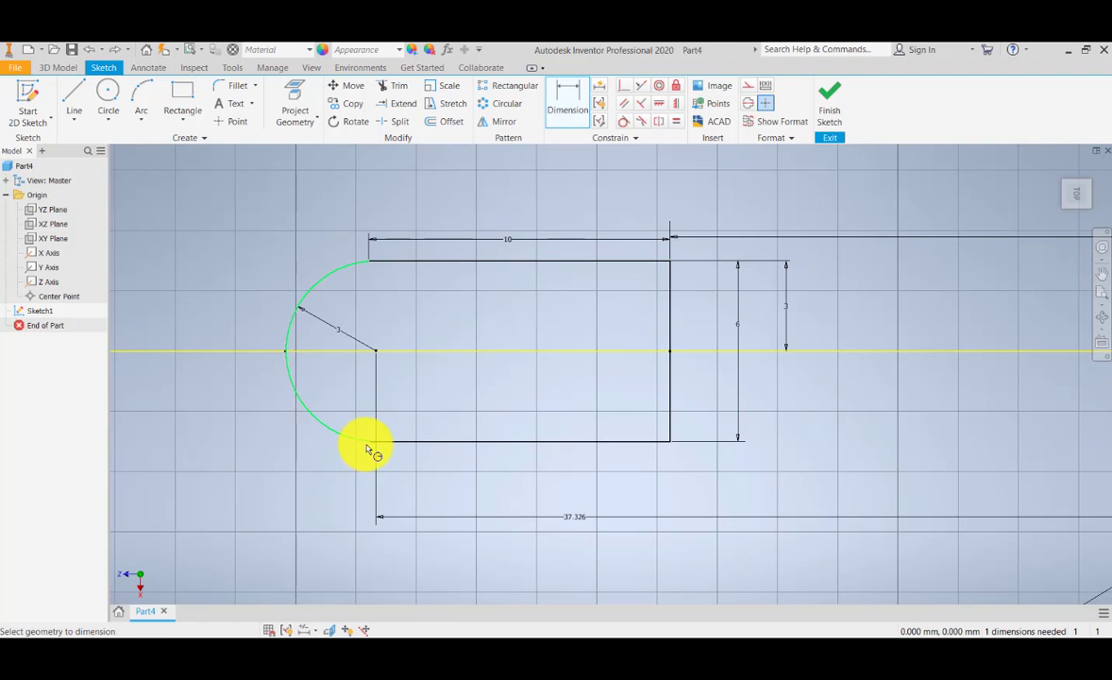
{"action": "left_click", "coordinate": [670, 379]}
{"action": "left_click", "coordinate": [381, 476]}
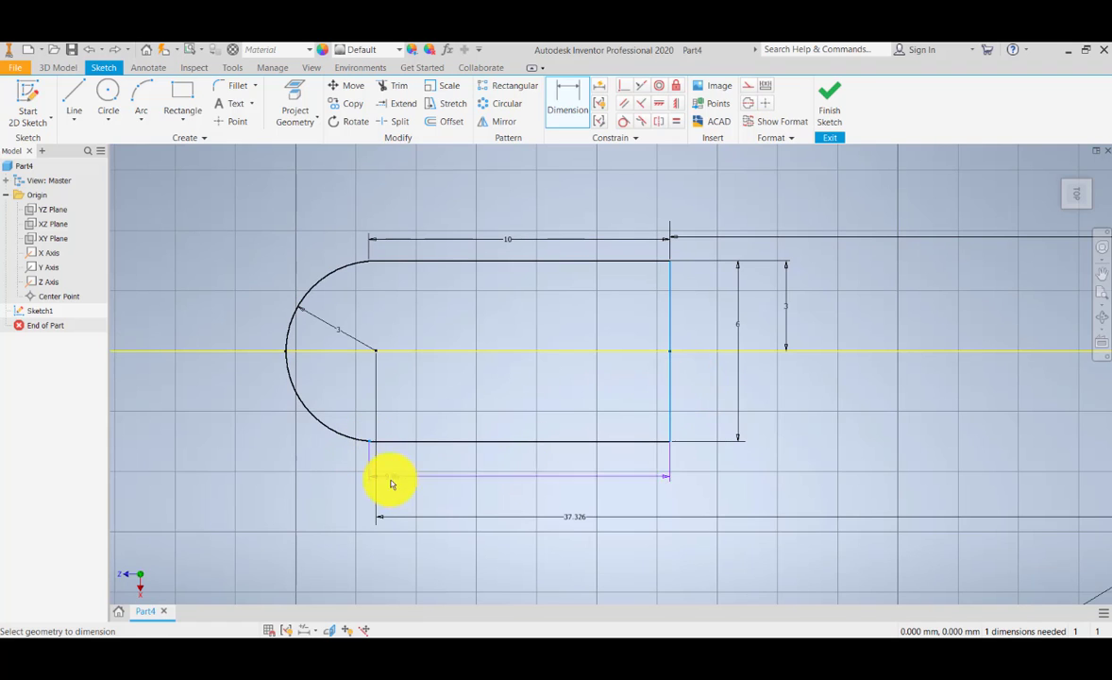
{"action": "left_click", "coordinate": [503, 492]}
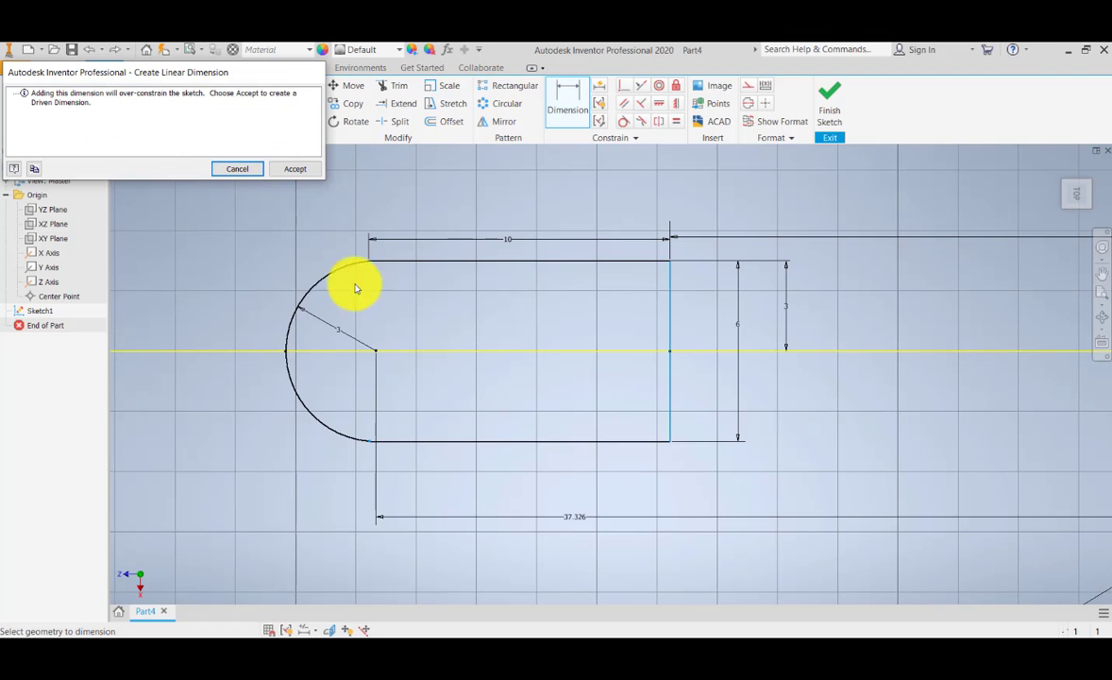
{"action": "left_click", "coordinate": [242, 172]}
{"action": "scroll", "coordinate": [360, 446], "scroll_direction": "up", "scroll_amount": 3}
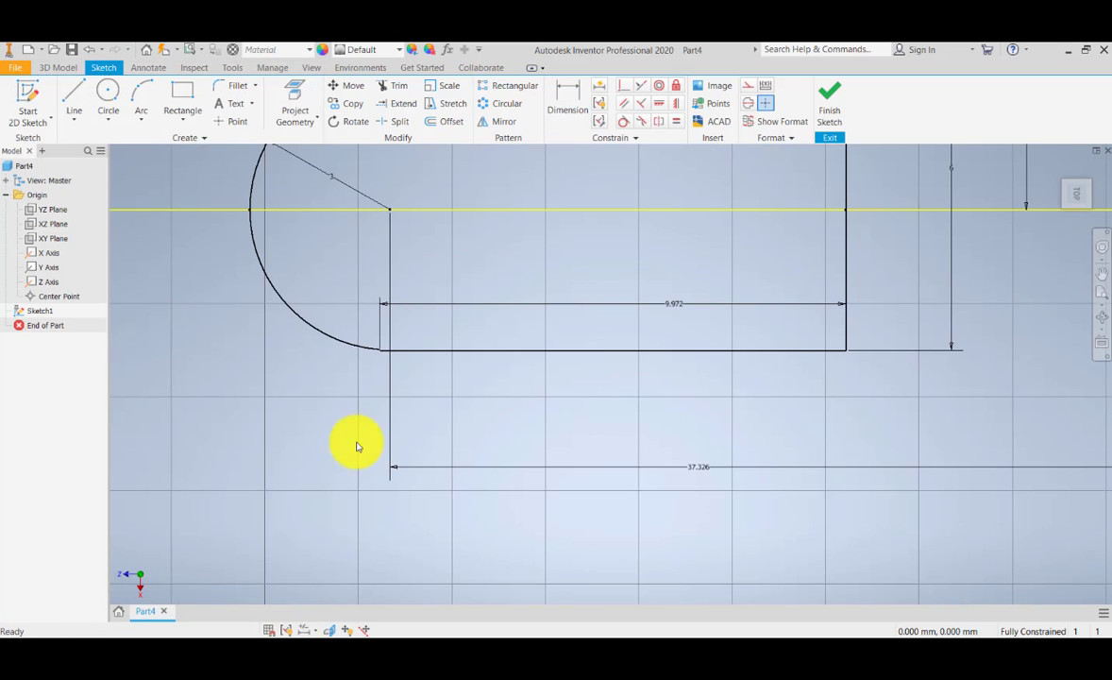
Step: Try to dimension from the profile's right edge to the left endpoint of its lower edge
{"action": "left_click", "coordinate": [567, 104]}
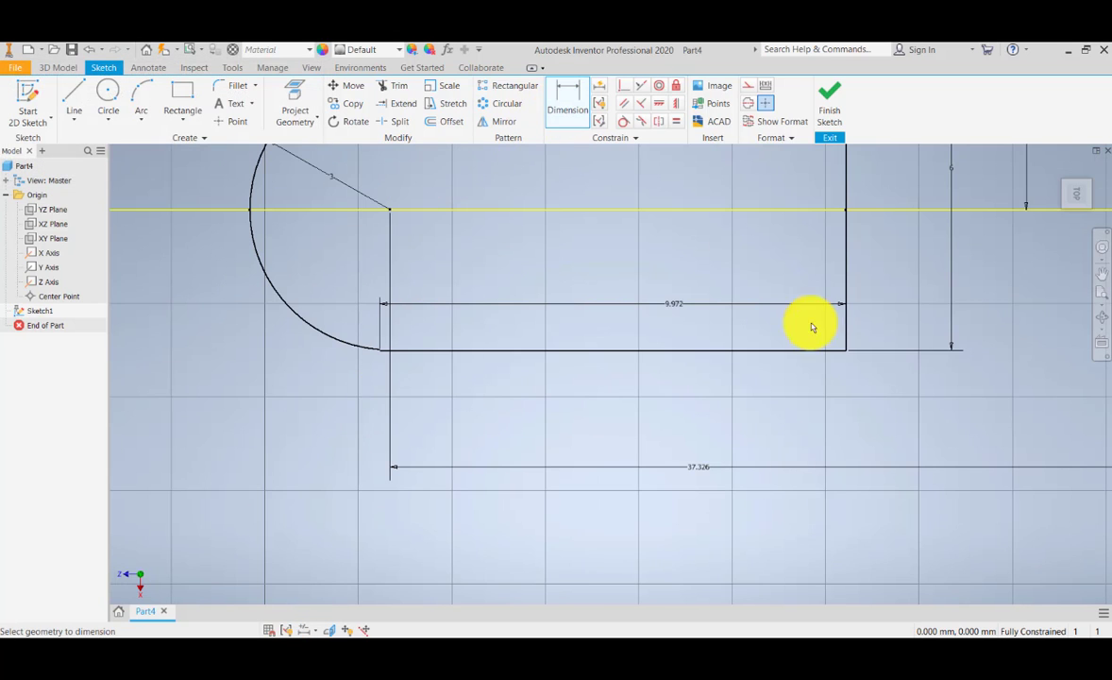
{"action": "left_click", "coordinate": [846, 269]}
{"action": "scroll", "coordinate": [379, 351], "scroll_direction": "up", "scroll_amount": 5}
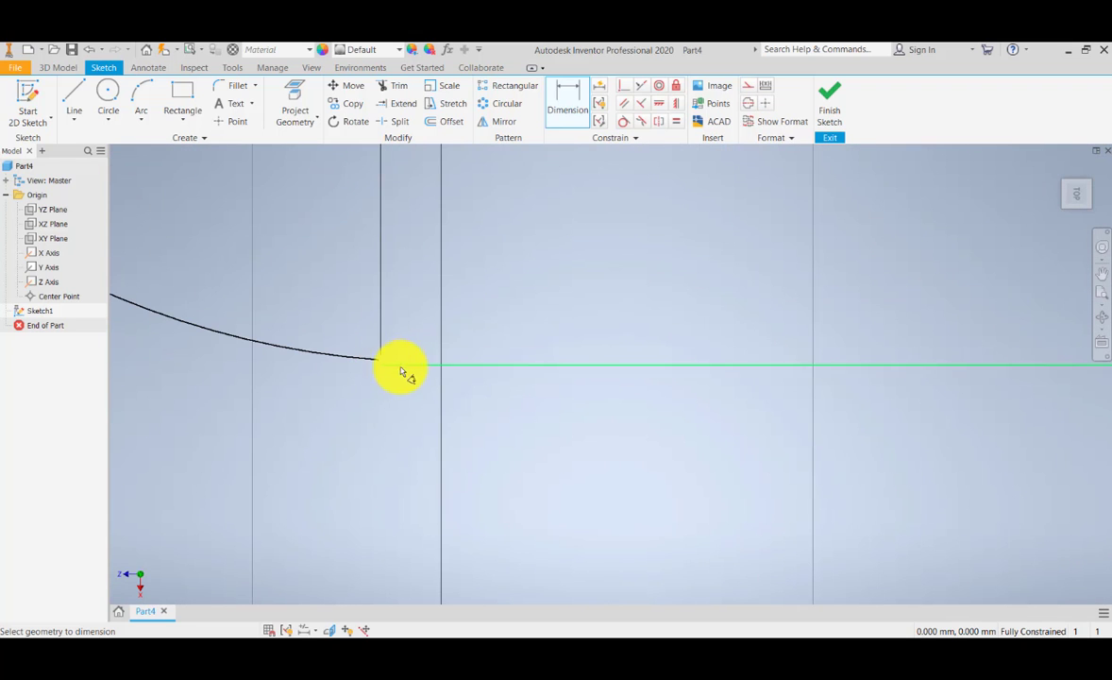
{"action": "middle_click_drag", "start_coordinate": [405, 355], "coordinate": [442, 391]}
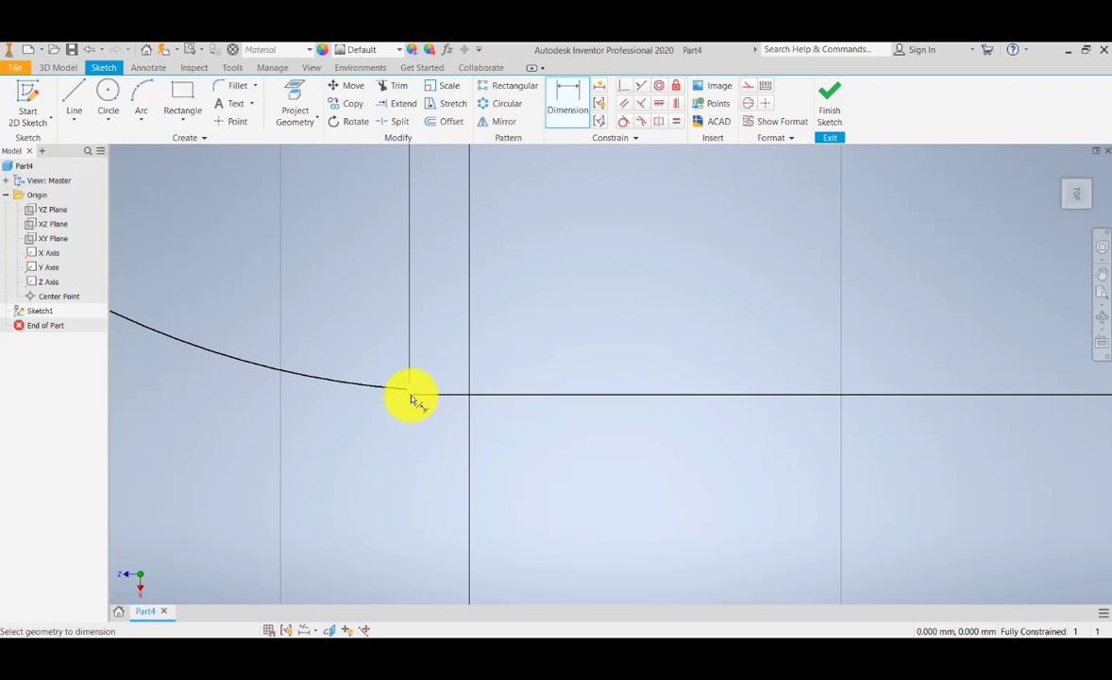
{"action": "key", "text": "Escape"}
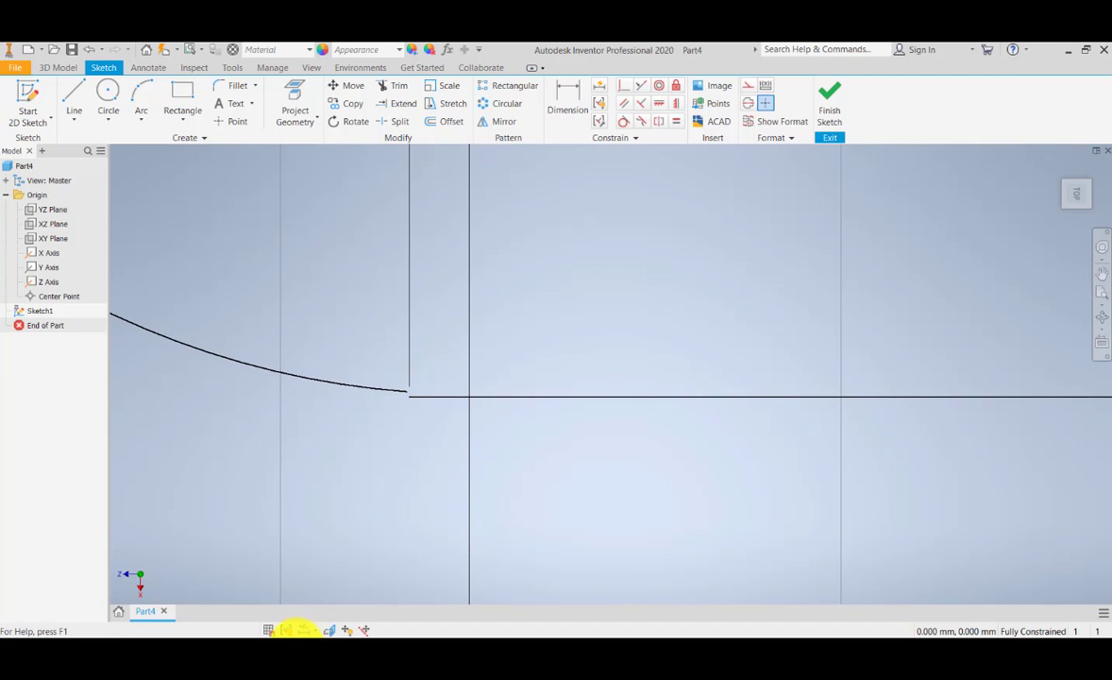
Step: Try to make the lower edge's left endpoint coincident with the arc, and undo the last horizontal dimension
{"action": "middle_click_drag", "start_coordinate": [299, 643], "coordinate": [308, 645]}
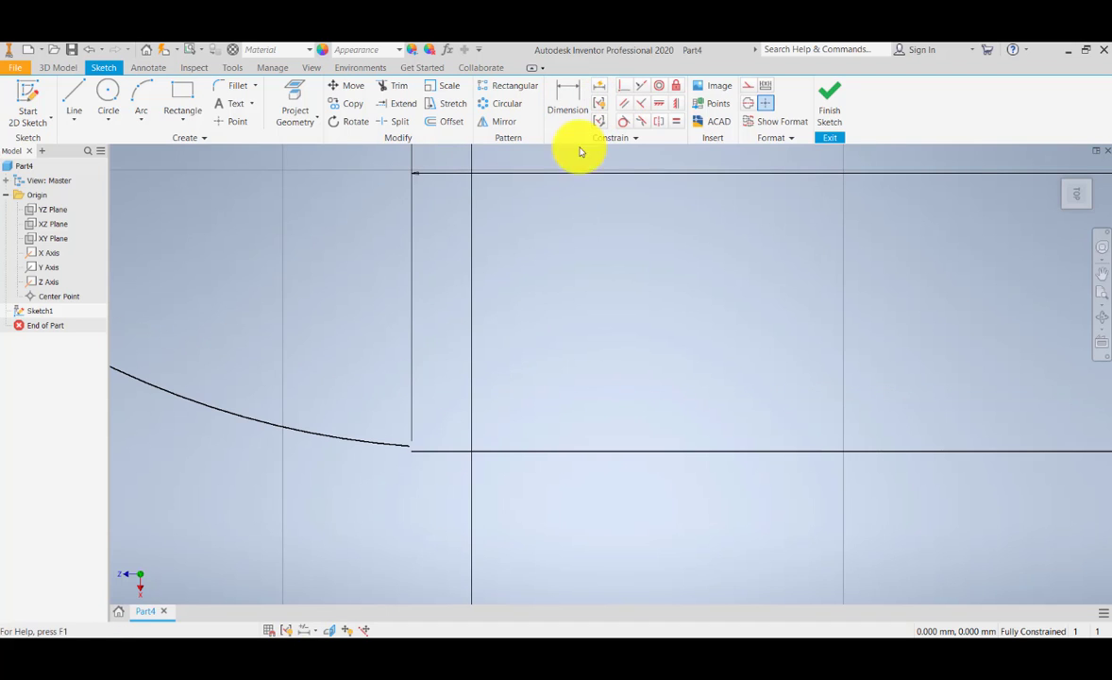
{"action": "left_click", "coordinate": [625, 85]}
{"action": "left_click", "coordinate": [413, 457]}
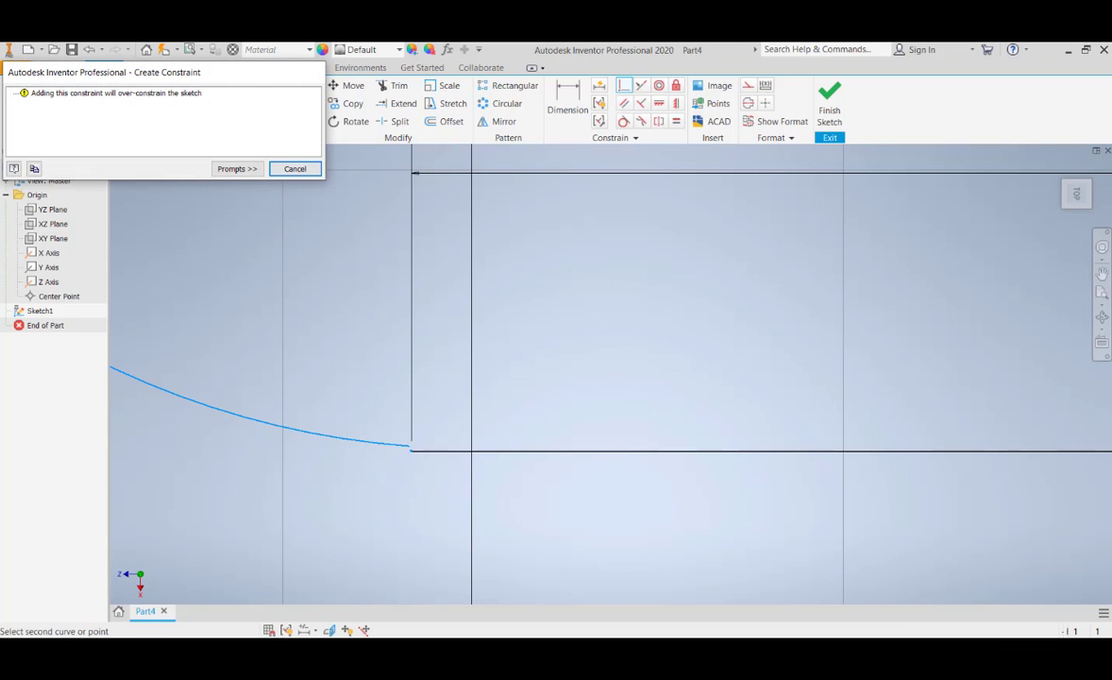
{"action": "left_click", "coordinate": [294, 169]}
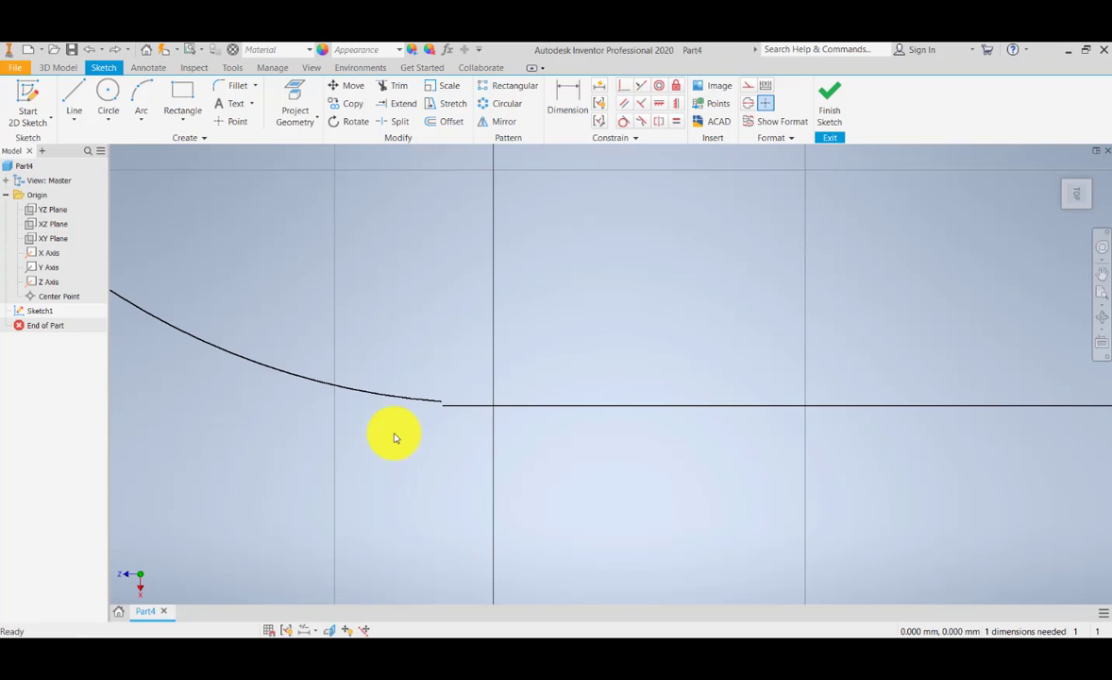
{"action": "scroll", "coordinate": [395, 437], "scroll_direction": "up", "scroll_amount": 5}
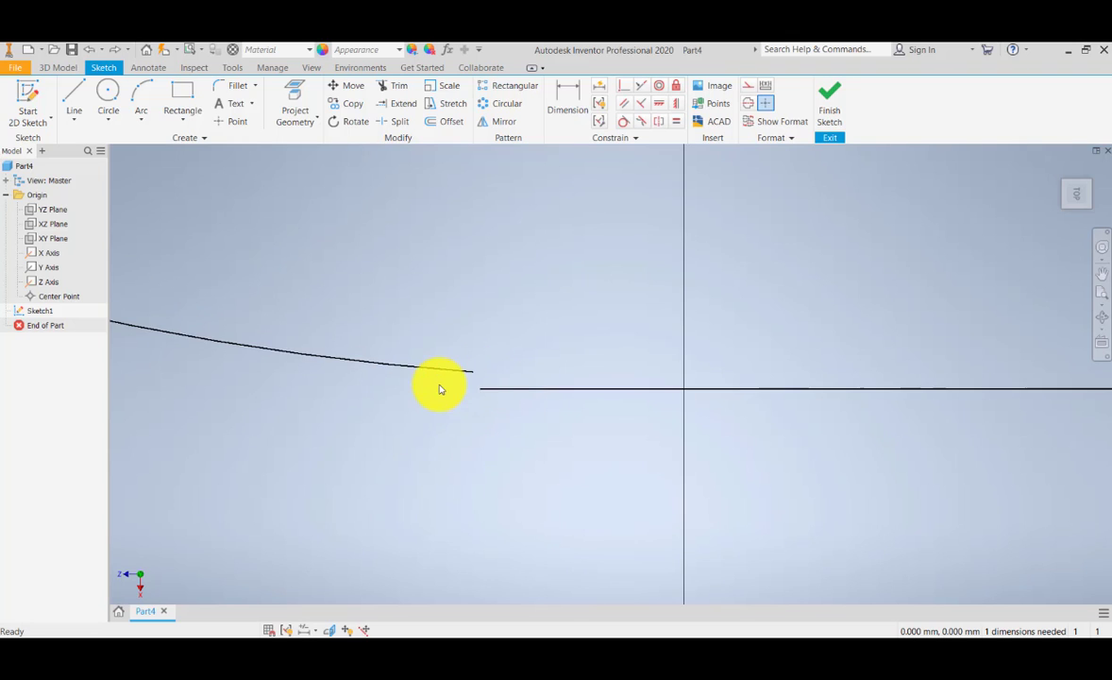
{"action": "scroll", "coordinate": [439, 388], "scroll_direction": "up", "scroll_amount": 3}
{"action": "middle_click_drag", "start_coordinate": [439, 405], "coordinate": [453, 483]}
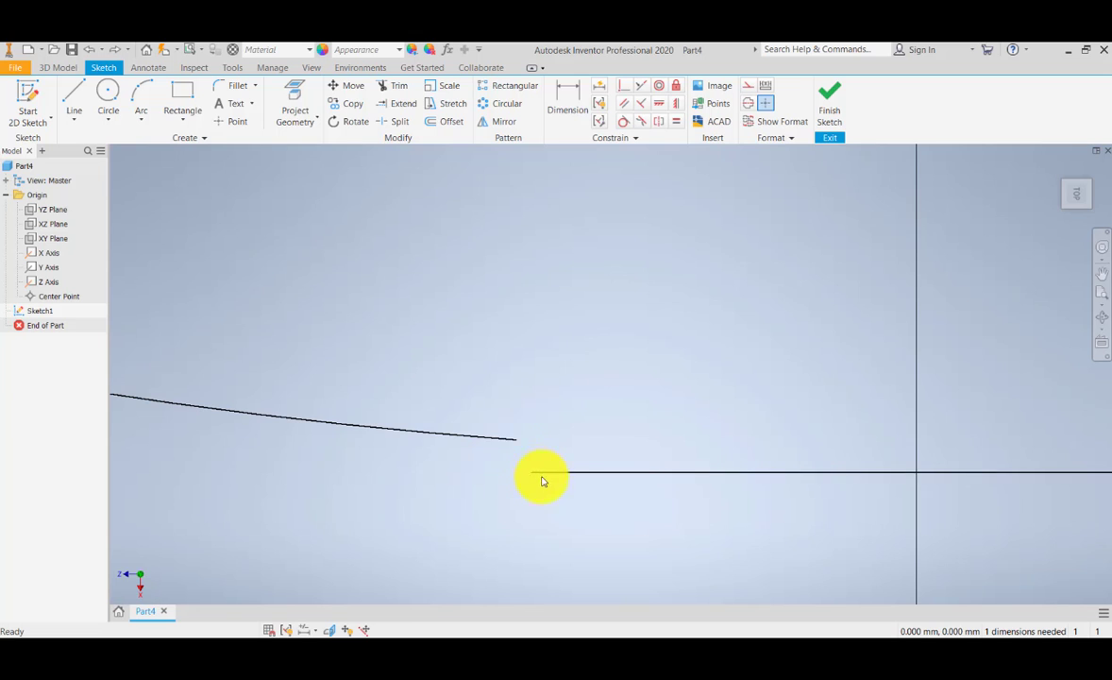
{"action": "scroll", "coordinate": [515, 472], "scroll_direction": "down", "scroll_amount": 5}
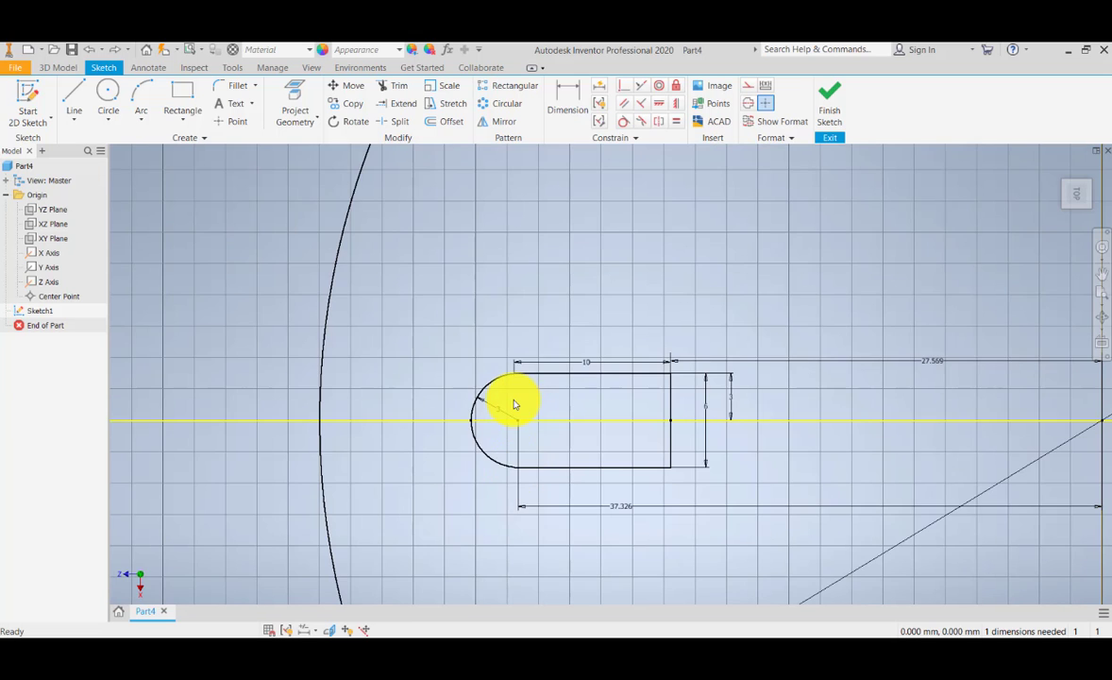
Step: Remove the 3 mm radius dimension from the profile's arc
{"action": "scroll", "coordinate": [514, 404], "scroll_direction": "up", "scroll_amount": 2}
{"action": "middle_click_drag", "start_coordinate": [469, 473], "coordinate": [455, 392]}
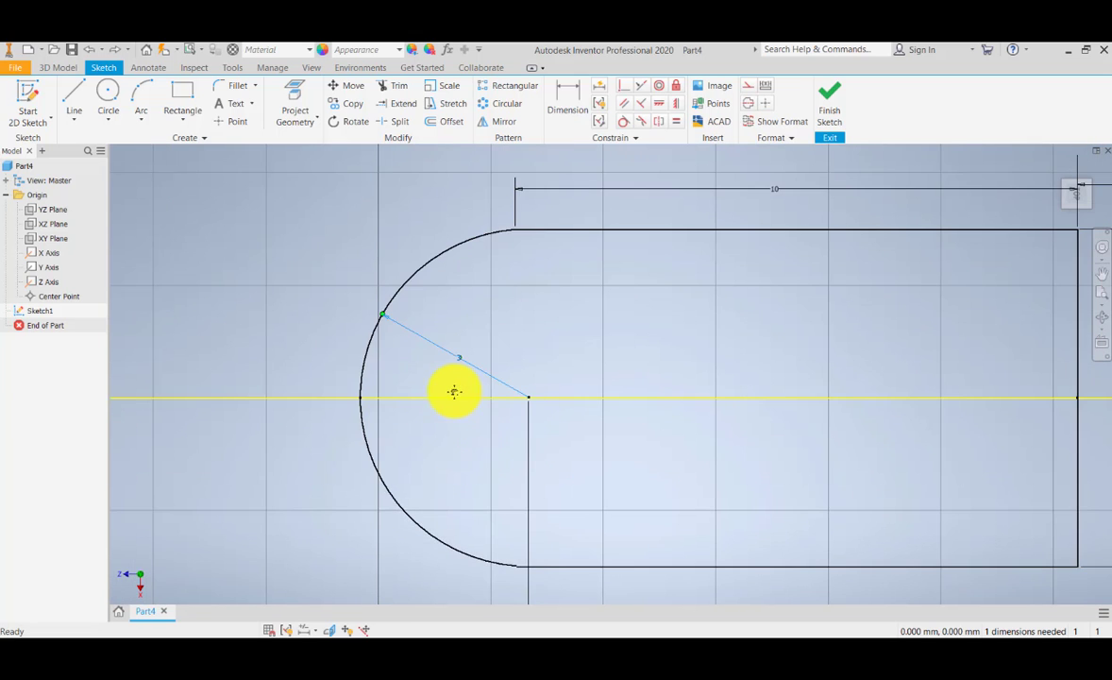
{"action": "key", "text": "ctrl+z"}
Step: Make the arc's lower endpoint coincident with the left endpoint of the profile's lower edge
{"action": "mouse_move", "coordinate": [641, 461]}
{"action": "middle_mouse_down"}
{"action": "mouse_move", "coordinate": [592, 443]}
{"action": "mouse_move", "coordinate": [460, 319]}
{"action": "middle_mouse_up"}
{"action": "scroll", "coordinate": [471, 392], "scroll_direction": "down", "scroll_amount": 5}
{"action": "scroll", "coordinate": [471, 392], "scroll_direction": "up", "scroll_amount": 8}
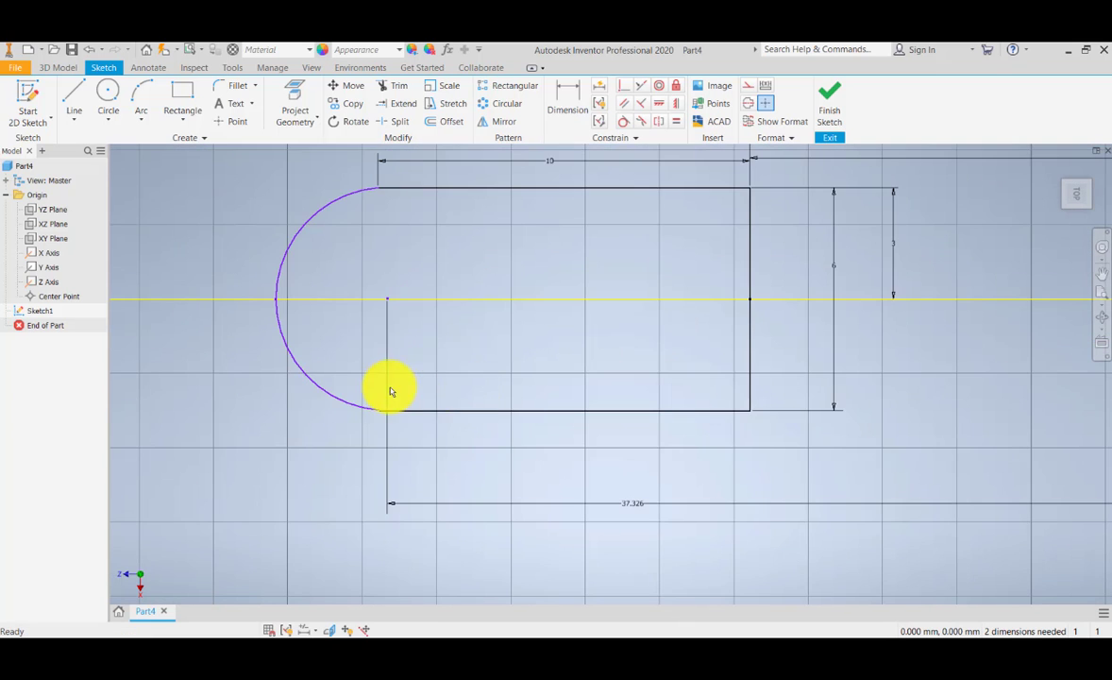
{"action": "left_click", "coordinate": [622, 91]}
{"action": "scroll", "coordinate": [390, 502], "scroll_direction": "down", "scroll_amount": 4}
{"action": "scroll", "coordinate": [549, 319], "scroll_direction": "down", "scroll_amount": 3}
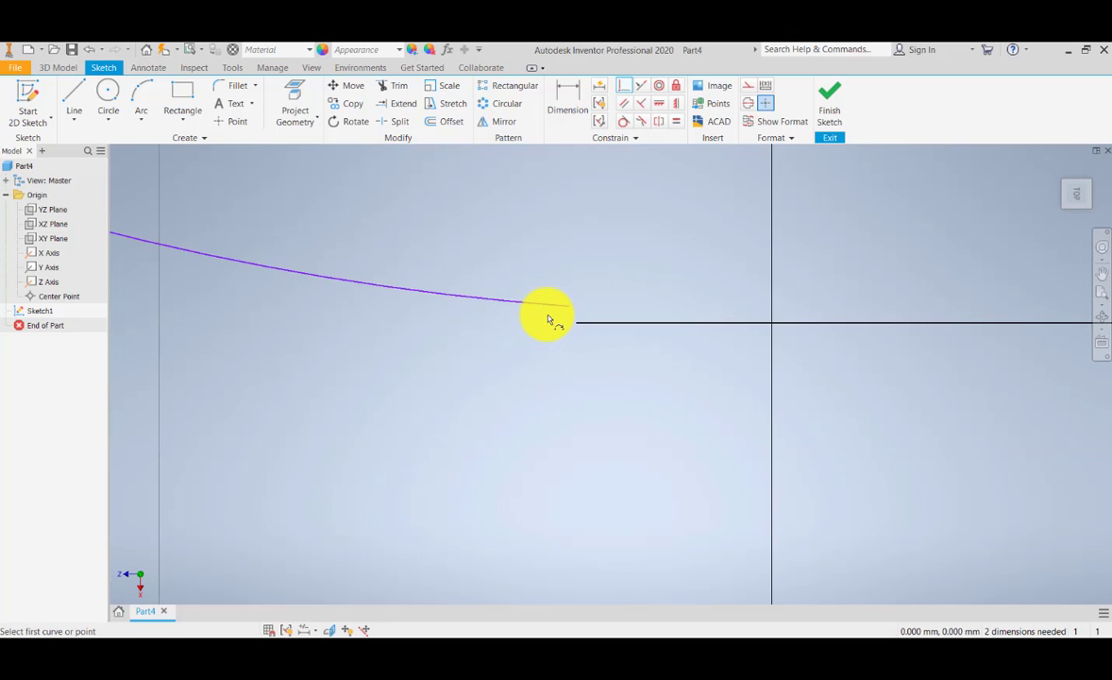
{"action": "middle_click_drag", "start_coordinate": [554, 316], "coordinate": [557, 378]}
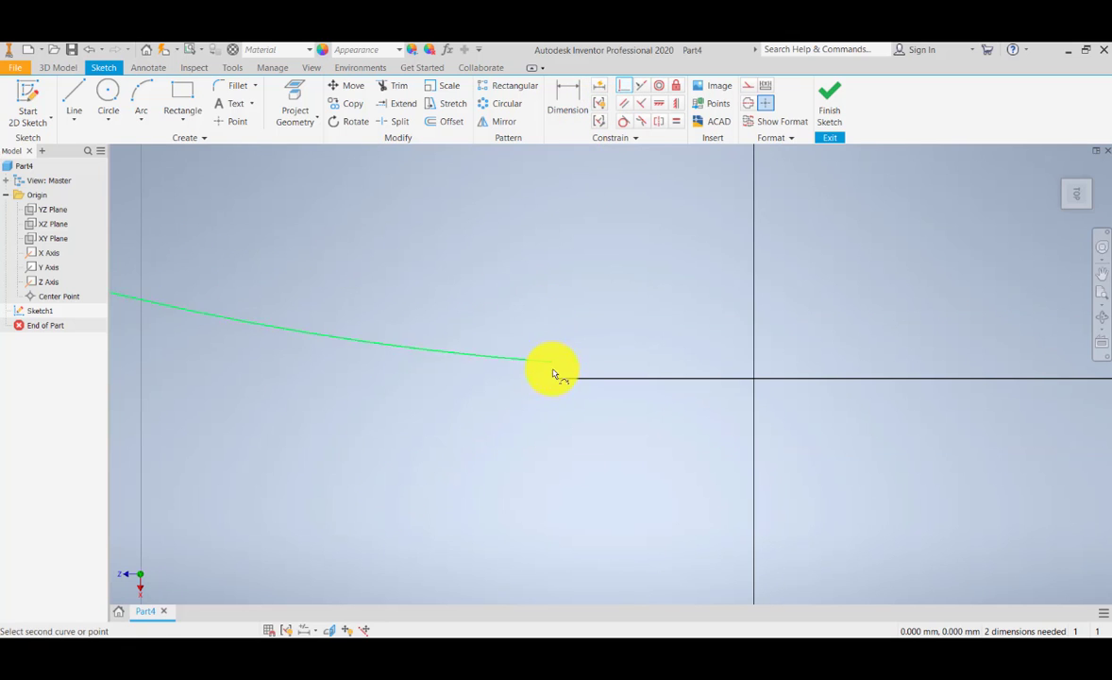
{"action": "left_click", "coordinate": [556, 373]}
{"action": "left_click", "coordinate": [561, 380]}
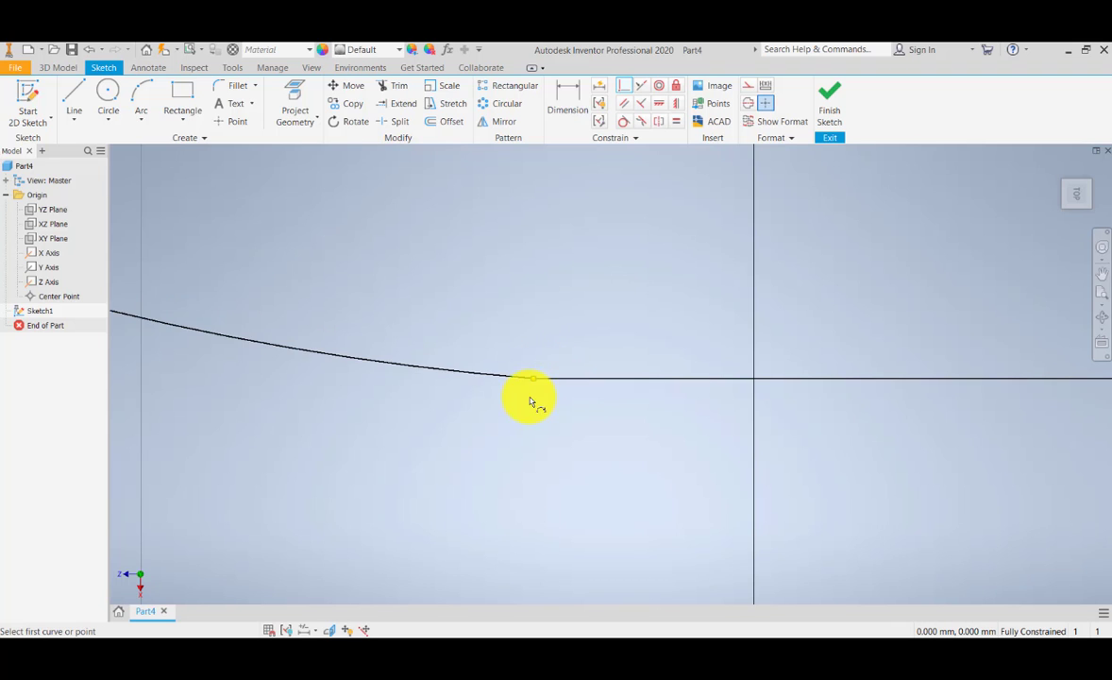
Step: Check the sketch's constraint status and examine the joint between the arc and the profile's upper edge
{"action": "scroll", "coordinate": [533, 392], "scroll_direction": "down", "scroll_amount": 8}
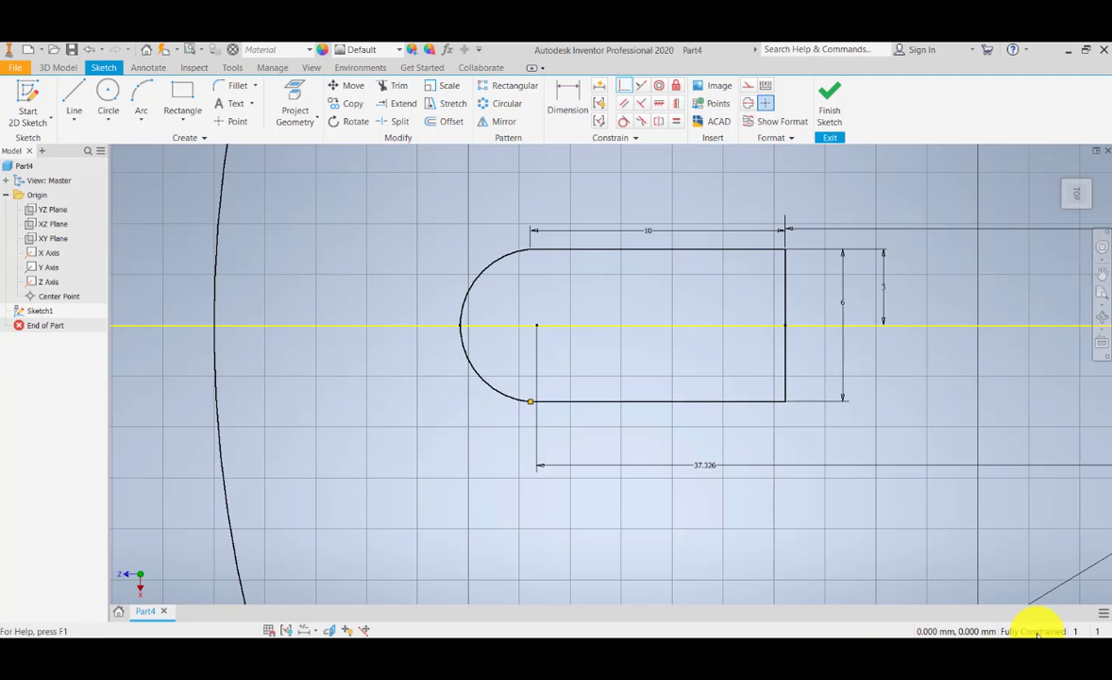
{"action": "scroll", "coordinate": [497, 402], "scroll_direction": "down", "scroll_amount": 5}
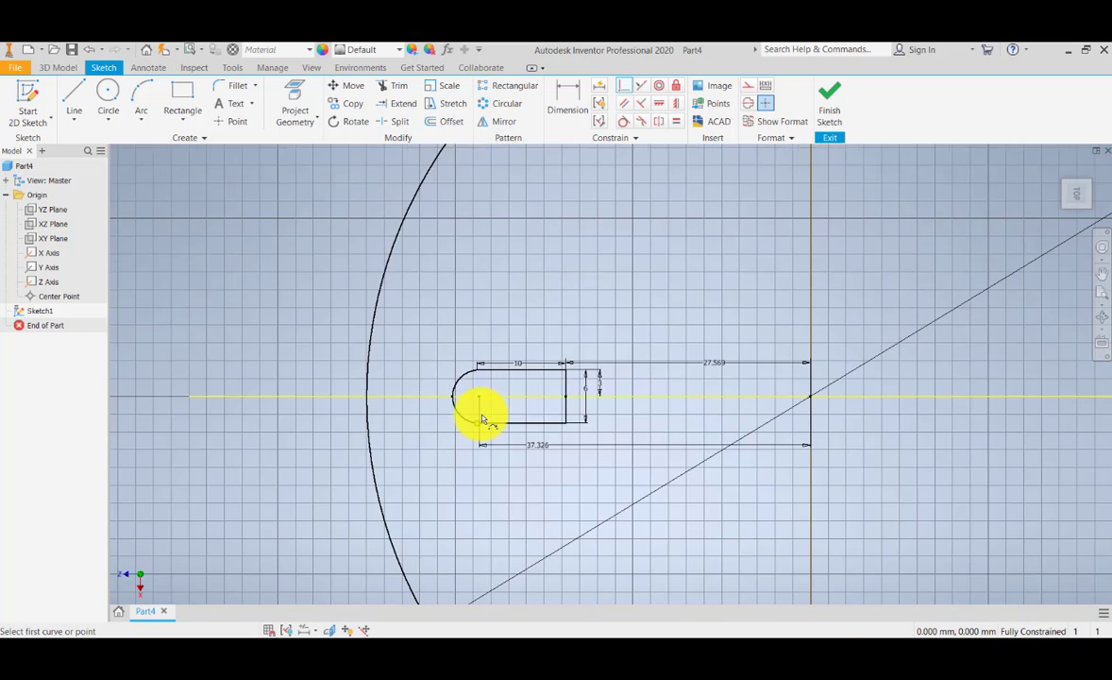
{"action": "scroll", "coordinate": [480, 418], "scroll_direction": "up", "scroll_amount": 10}
{"action": "scroll", "coordinate": [467, 454], "scroll_direction": "down", "scroll_amount": 5}
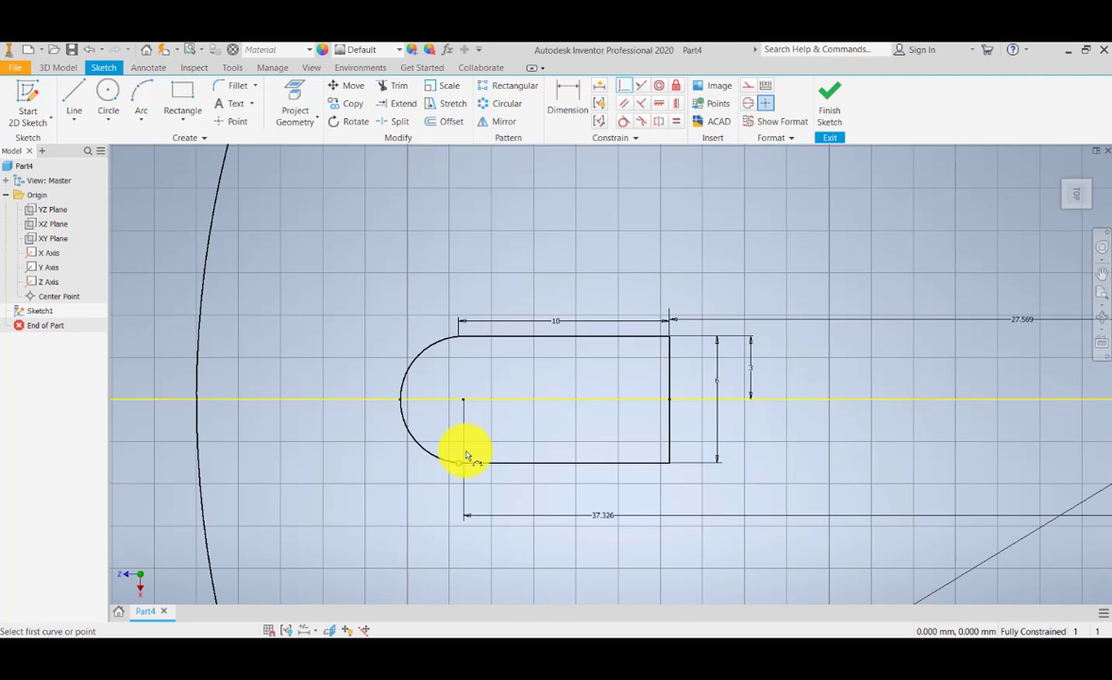
{"action": "scroll", "coordinate": [465, 456], "scroll_direction": "up", "scroll_amount": 2}
{"action": "scroll", "coordinate": [425, 295], "scroll_direction": "up", "scroll_amount": 4}
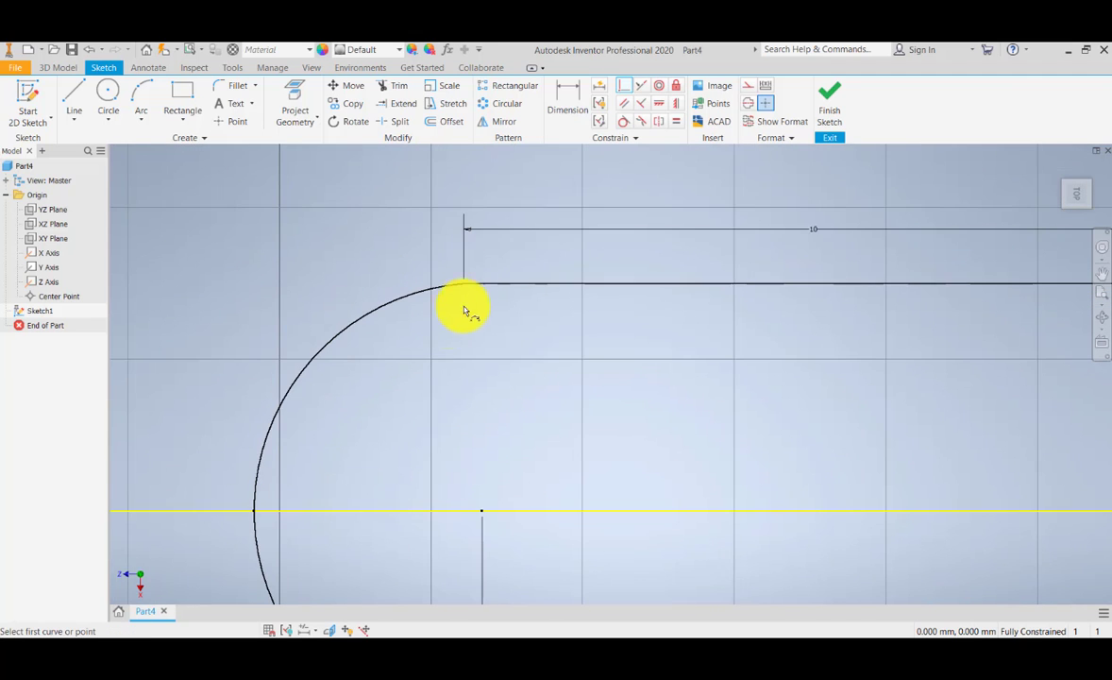
{"action": "scroll", "coordinate": [464, 310], "scroll_direction": "up", "scroll_amount": 4}
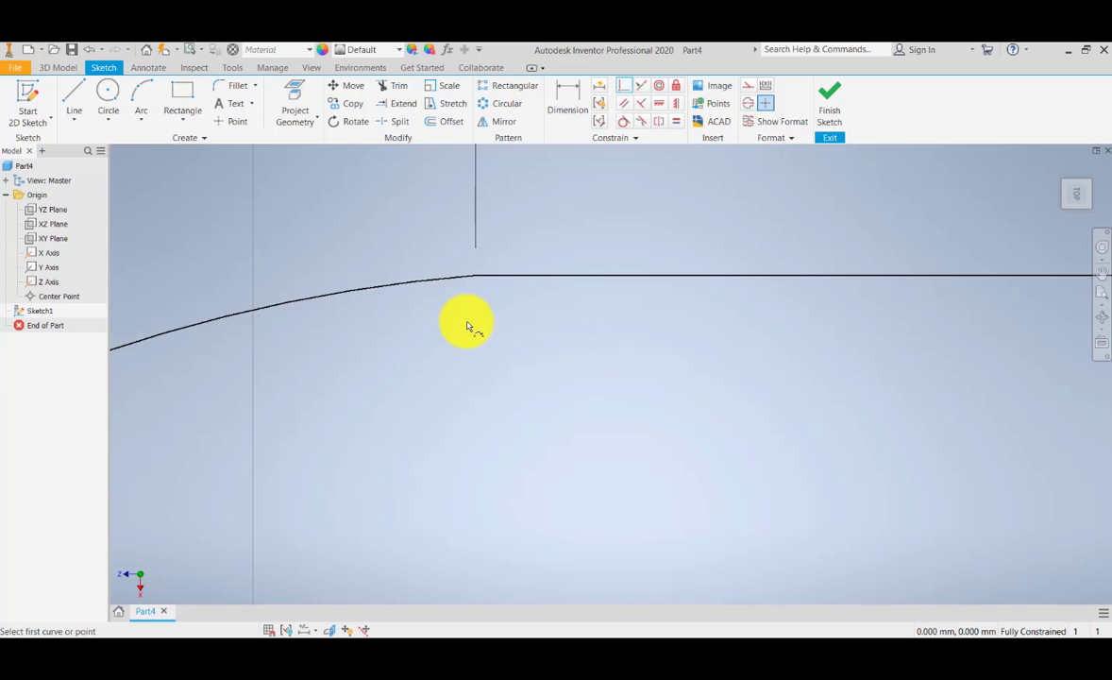
{"action": "scroll", "coordinate": [467, 323], "scroll_direction": "down", "scroll_amount": 4}
{"action": "scroll", "coordinate": [470, 354], "scroll_direction": "up", "scroll_amount": 4}
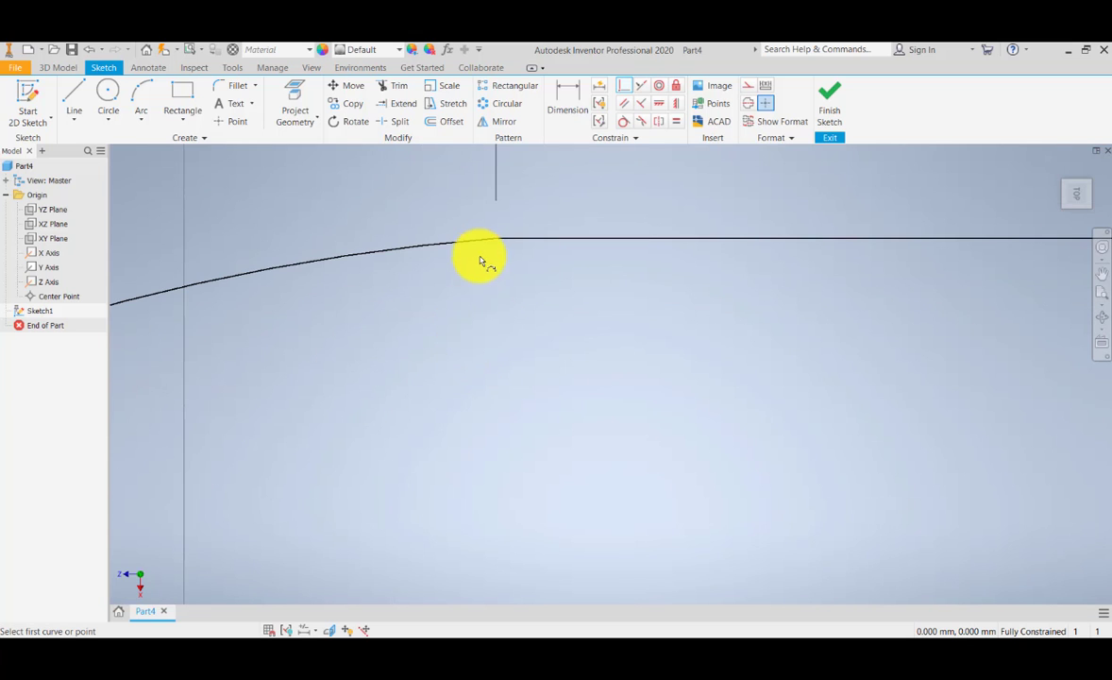
{"action": "scroll", "coordinate": [479, 256], "scroll_direction": "down", "scroll_amount": 5}
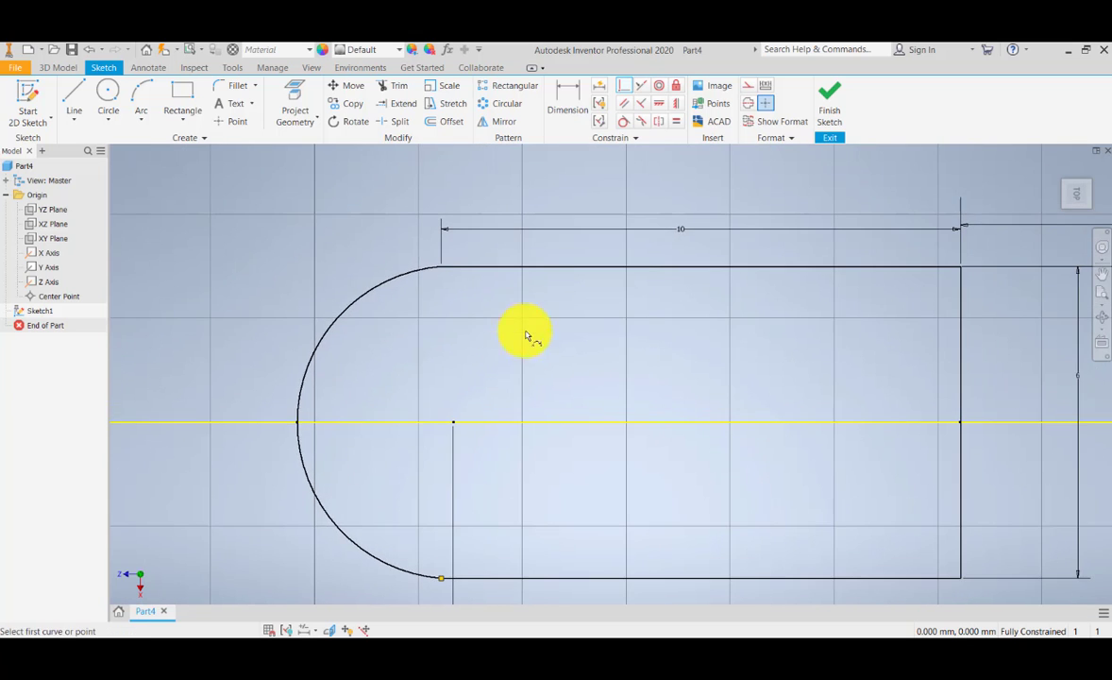
{"action": "scroll", "coordinate": [425, 274], "scroll_direction": "up", "scroll_amount": 5}
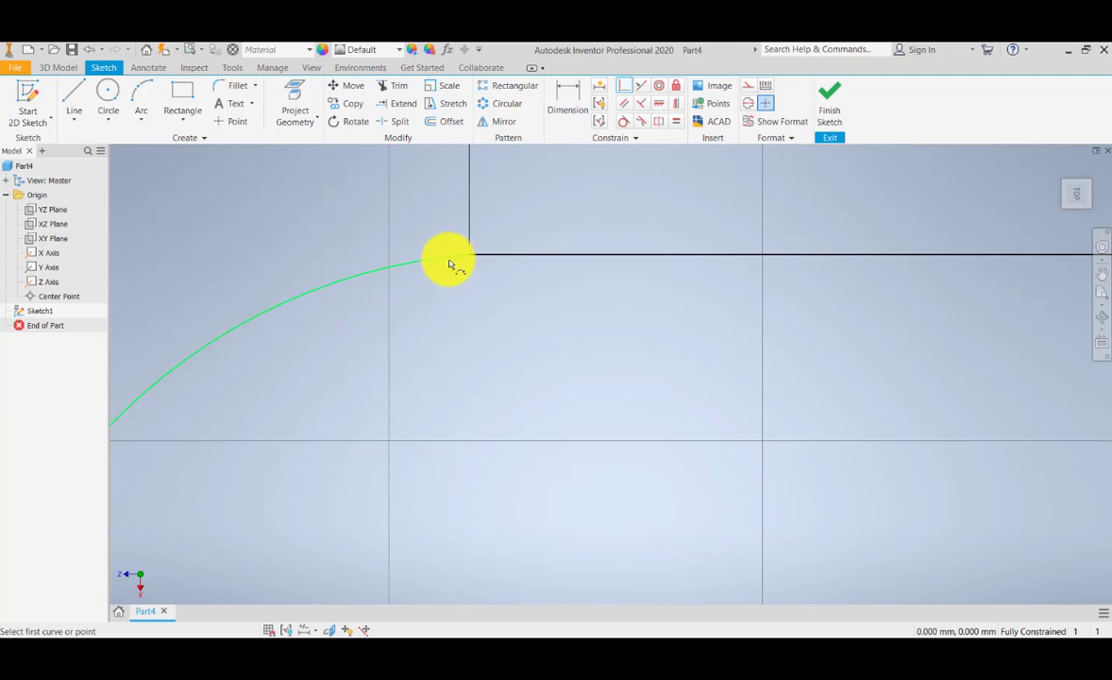
{"action": "scroll", "coordinate": [441, 310], "scroll_direction": "down", "scroll_amount": 5}
{"action": "middle_click_drag", "start_coordinate": [449, 378], "coordinate": [403, 297]}
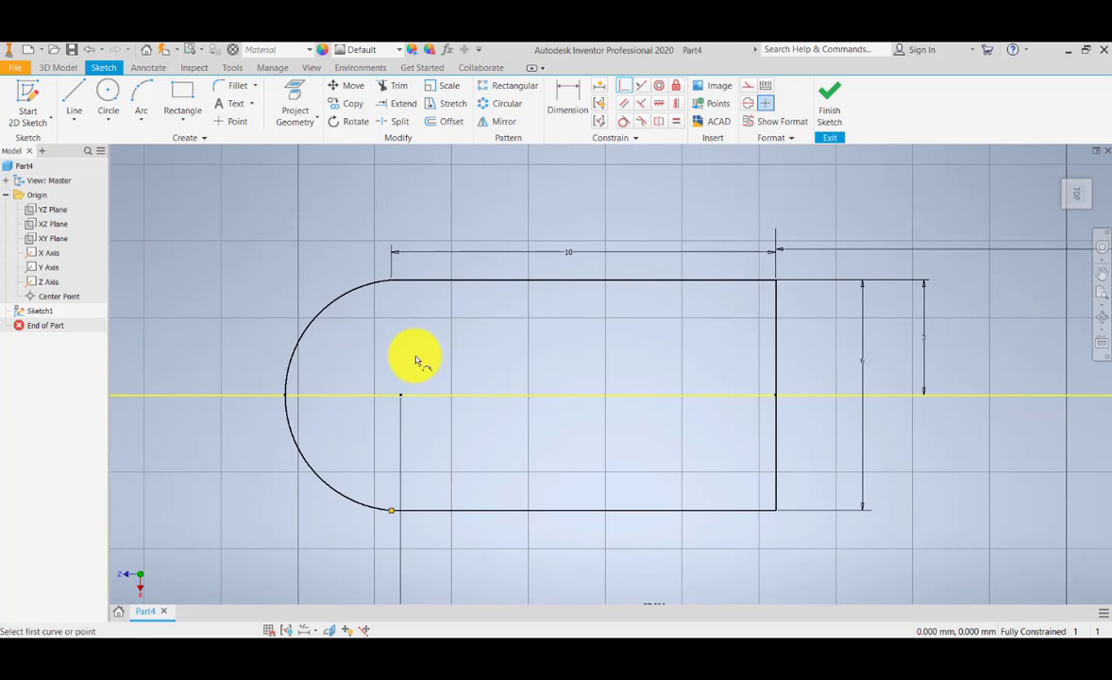
Step: Examine the joint between the arc and the profile's lower edge up close
{"action": "scroll", "coordinate": [401, 494], "scroll_direction": "down", "scroll_amount": 2}
{"action": "scroll", "coordinate": [400, 495], "scroll_direction": "up", "scroll_amount": 6}
{"action": "middle_click_drag", "start_coordinate": [393, 504], "coordinate": [453, 410]}
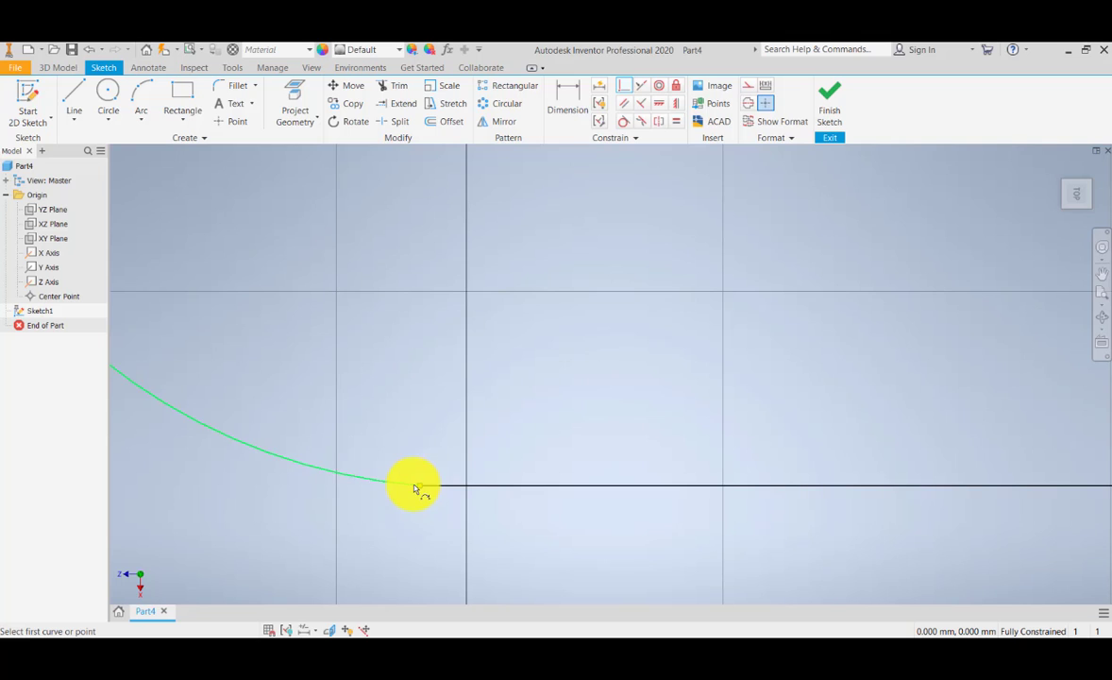
{"action": "key", "text": "Escape"}
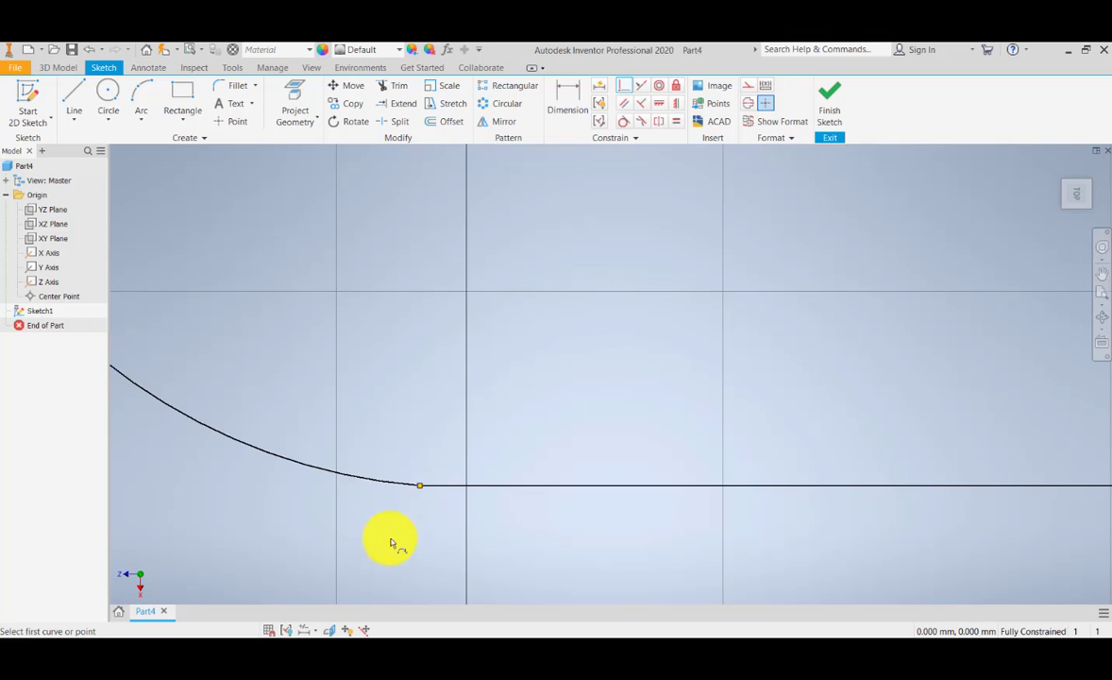
{"action": "scroll", "coordinate": [422, 517], "scroll_direction": "down", "scroll_amount": 2}
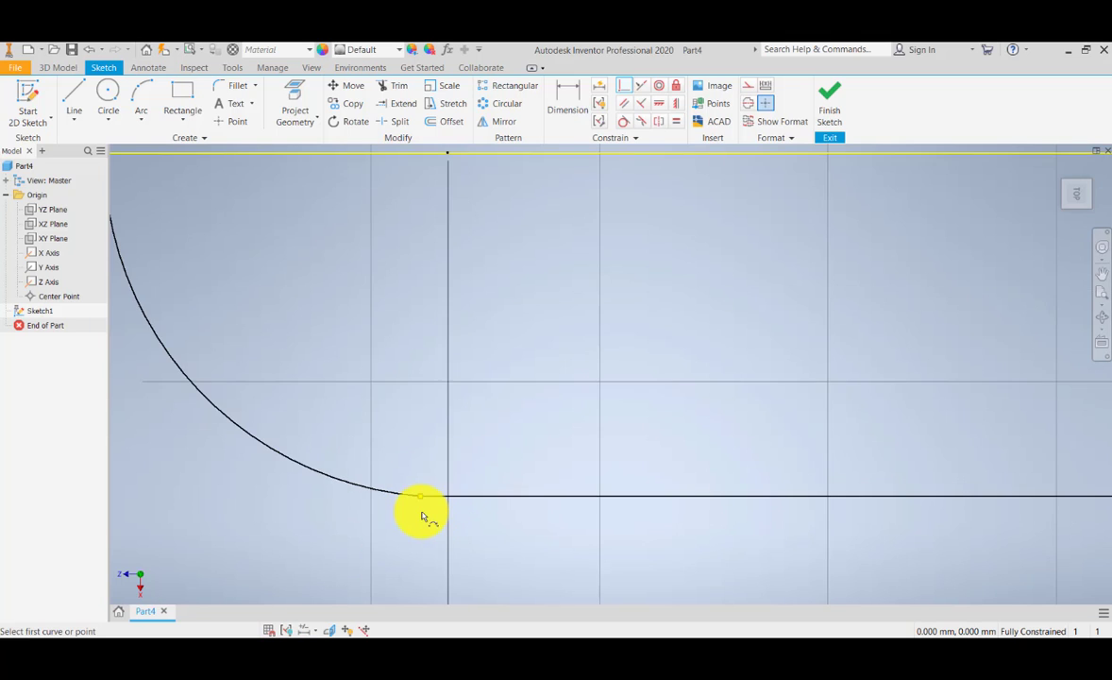
{"action": "scroll", "coordinate": [422, 516], "scroll_direction": "up", "scroll_amount": 4}
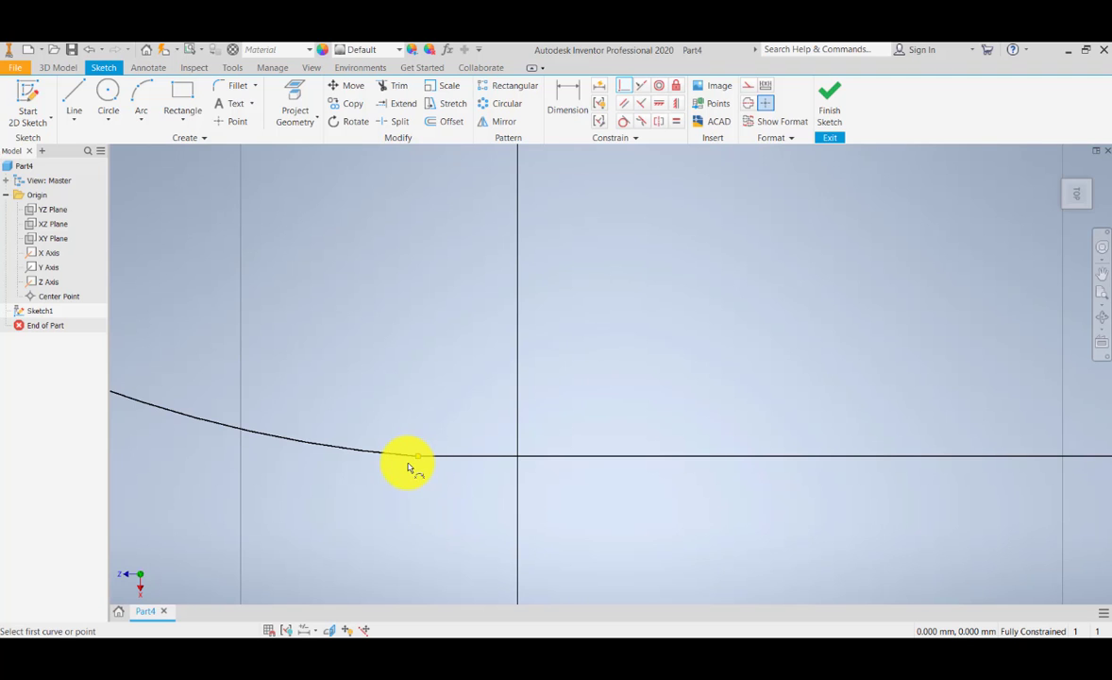
{"action": "scroll", "coordinate": [415, 489], "scroll_direction": "down", "scroll_amount": 5}
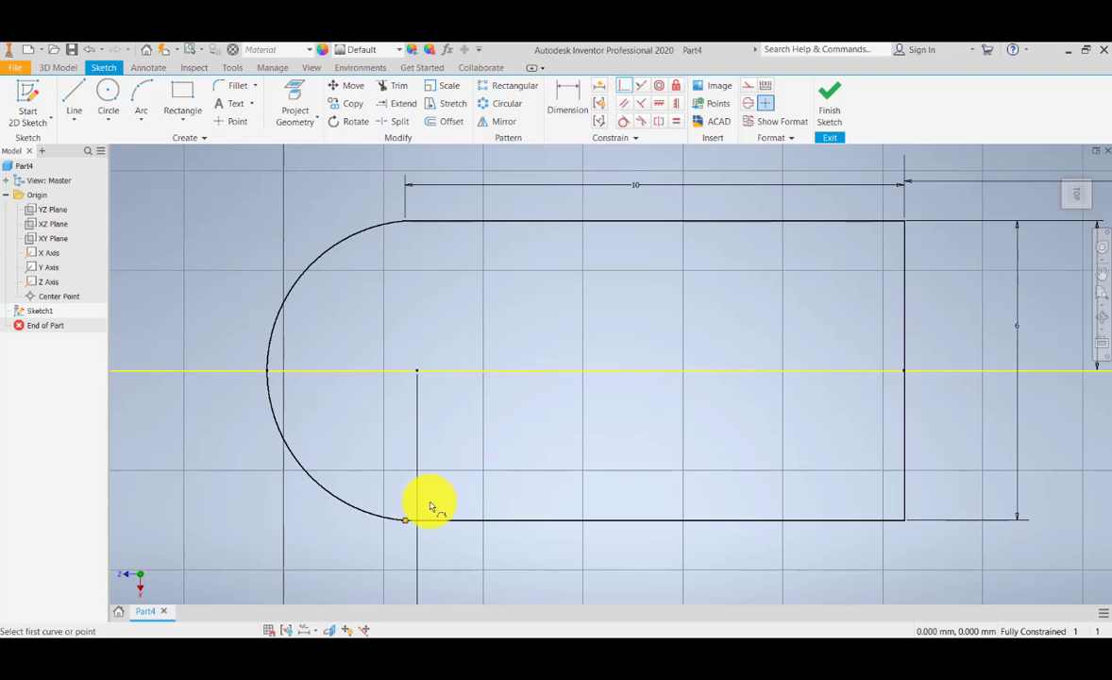
{"action": "scroll", "coordinate": [355, 557], "scroll_direction": "up", "scroll_amount": 3}
{"action": "scroll", "coordinate": [346, 554], "scroll_direction": "down", "scroll_amount": 2}
{"action": "scroll", "coordinate": [346, 555], "scroll_direction": "up", "scroll_amount": 2}
{"action": "middle_click_drag", "start_coordinate": [347, 552], "coordinate": [418, 545]}
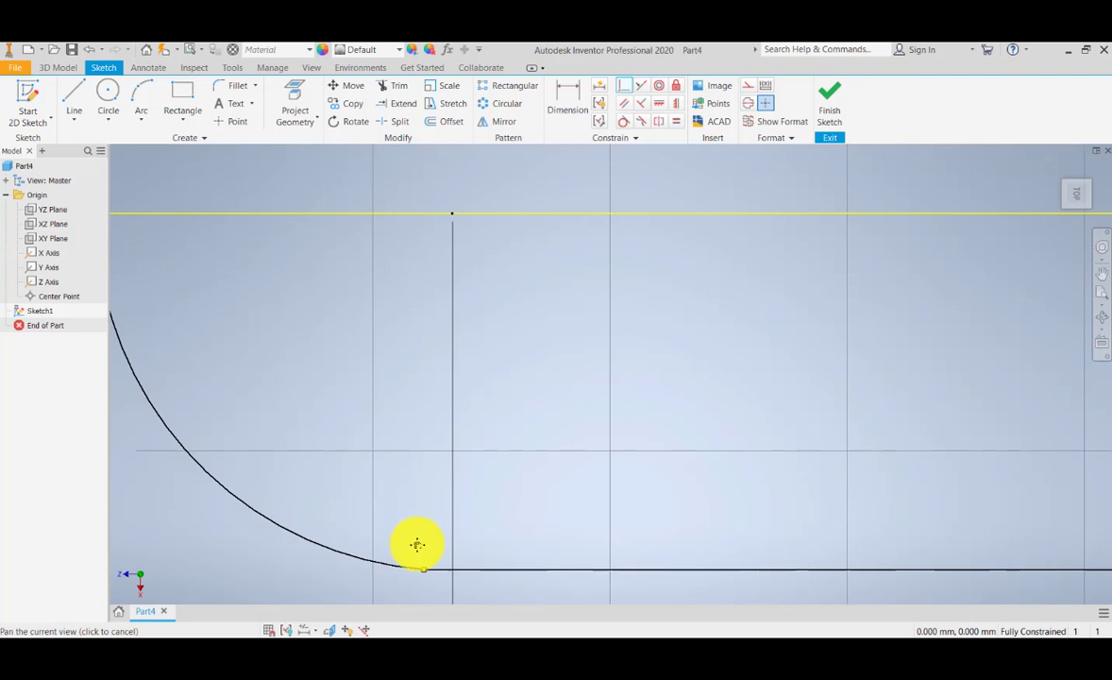
{"action": "scroll", "coordinate": [417, 546], "scroll_direction": "down", "scroll_amount": 2}
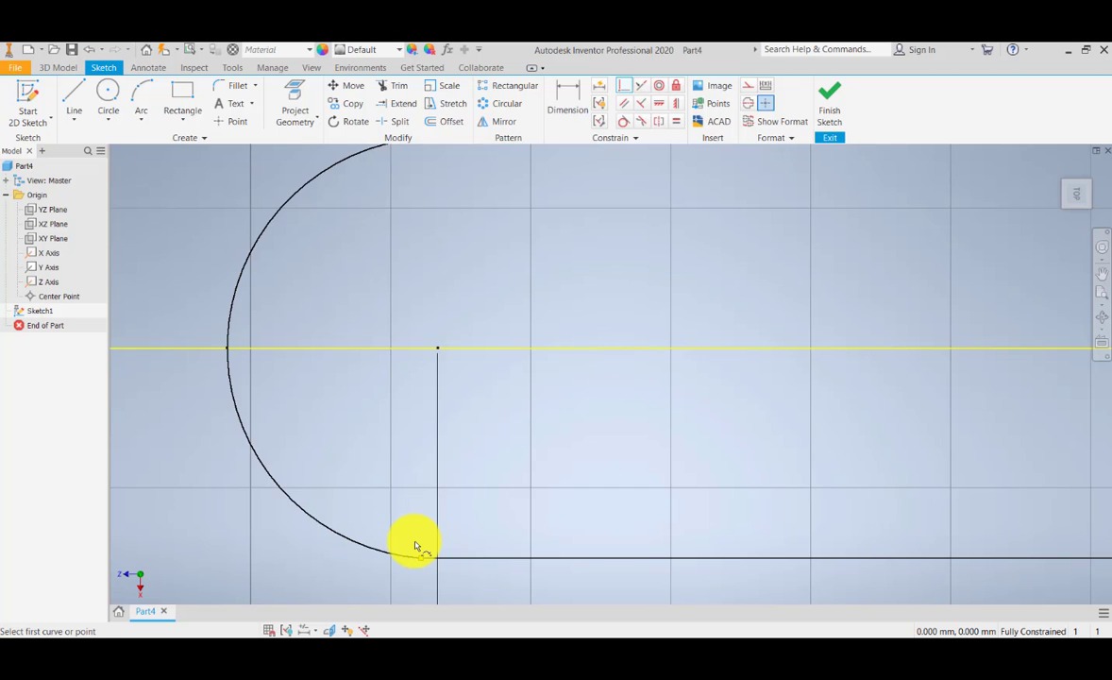
{"action": "scroll", "coordinate": [414, 545], "scroll_direction": "down", "scroll_amount": 3}
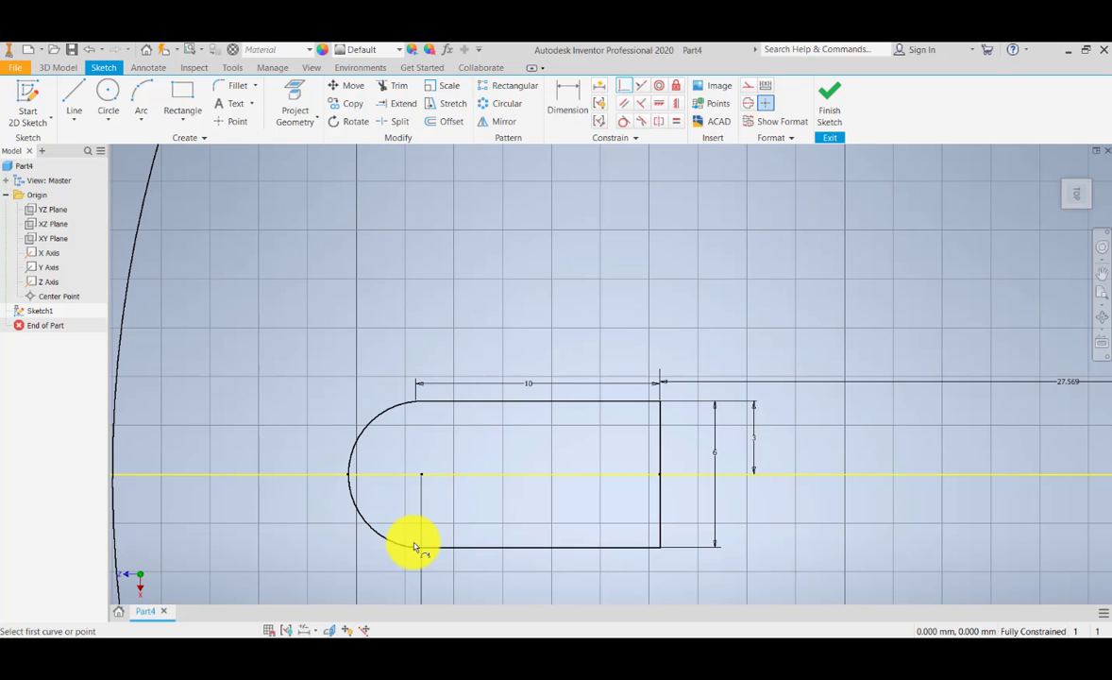
{"action": "scroll", "coordinate": [414, 545], "scroll_direction": "up", "scroll_amount": 3}
{"action": "scroll", "coordinate": [413, 546], "scroll_direction": "up", "scroll_amount": 4}
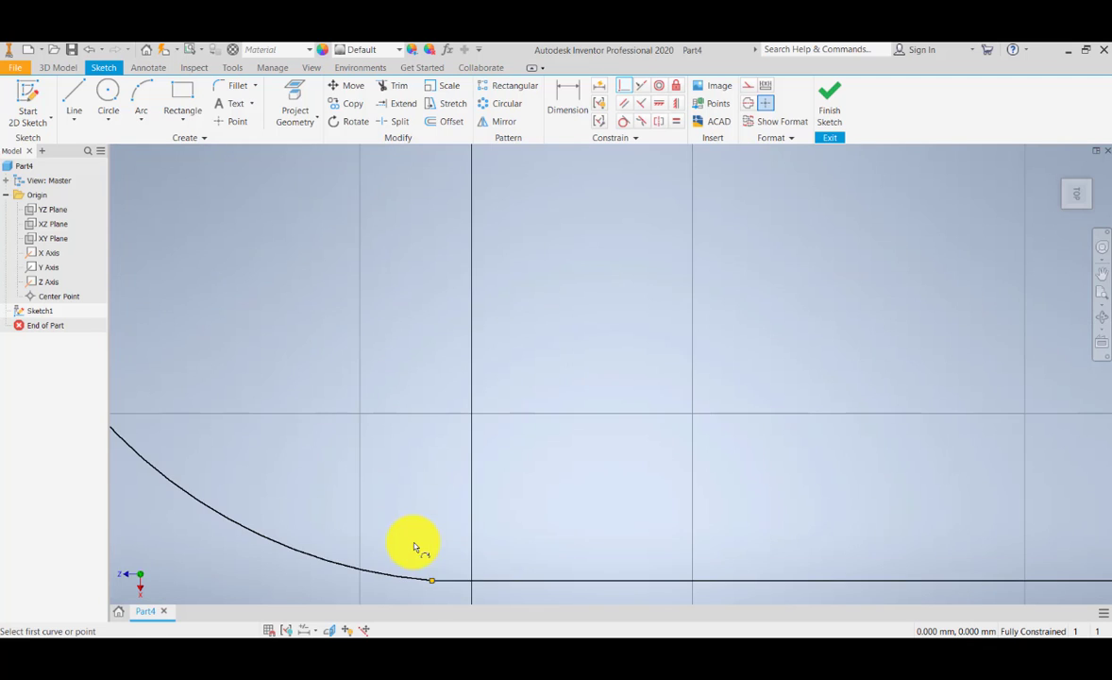
{"action": "scroll", "coordinate": [415, 508], "scroll_direction": "down", "scroll_amount": 2}
{"action": "scroll", "coordinate": [415, 513], "scroll_direction": "up", "scroll_amount": 4}
{"action": "middle_click_drag", "start_coordinate": [510, 426], "coordinate": [449, 511]}
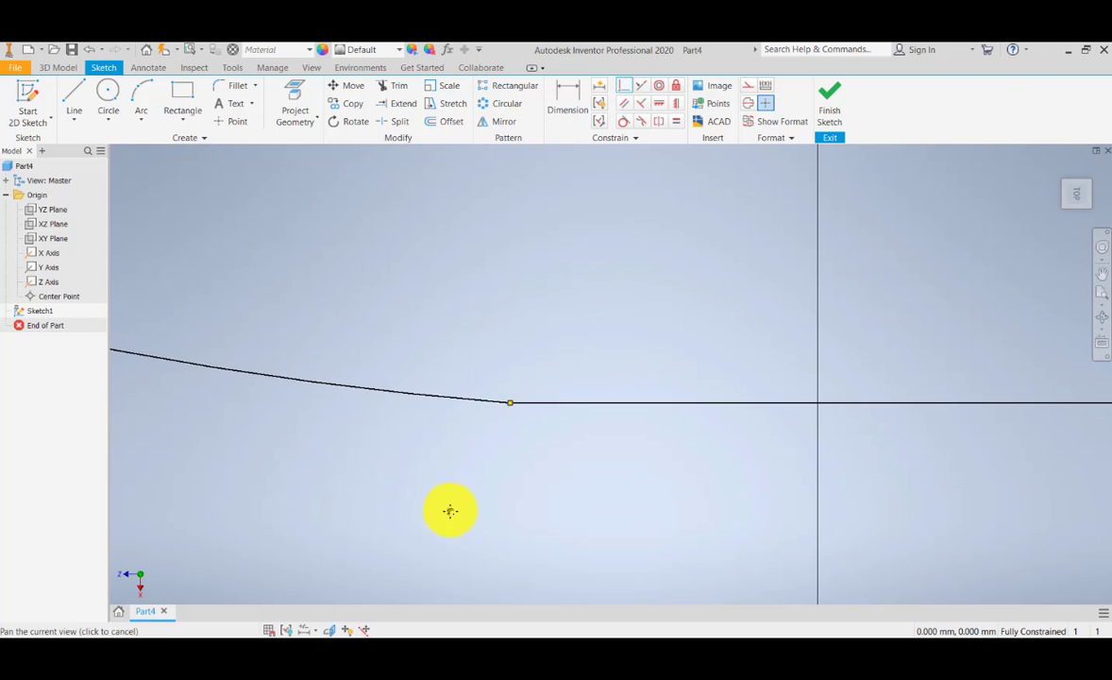
{"action": "middle_click_drag", "start_coordinate": [471, 433], "coordinate": [454, 475]}
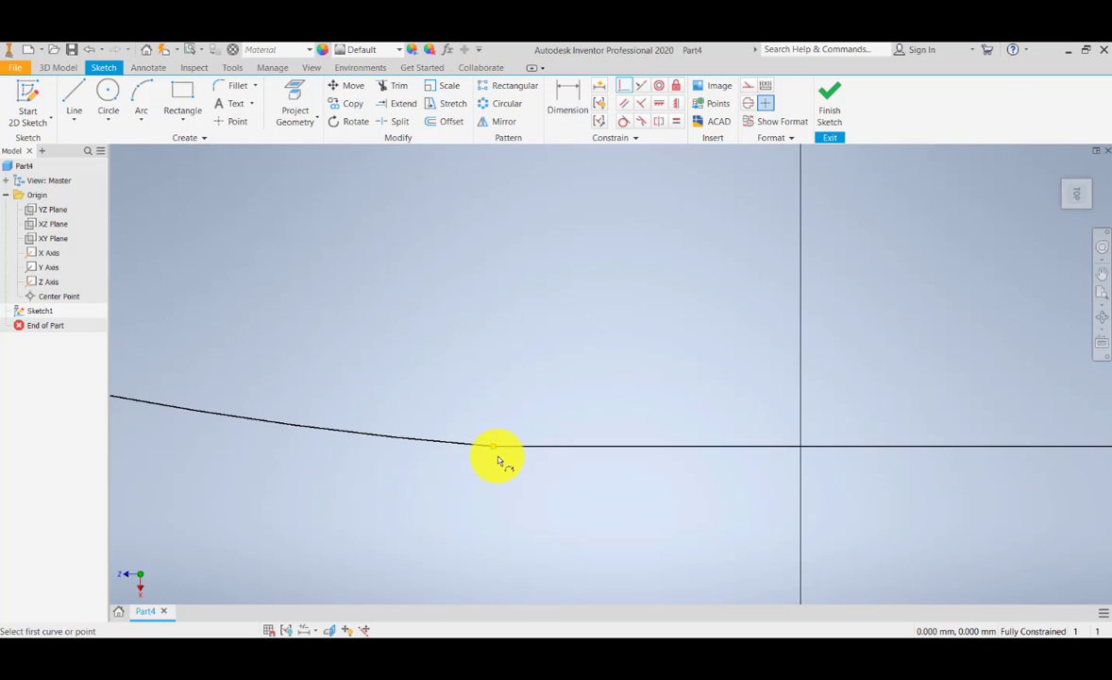
Step: Compare the arc's upper joint with the lower one, checking how the arc runs into the straight edge
{"action": "scroll", "coordinate": [492, 456], "scroll_direction": "down", "scroll_amount": 4}
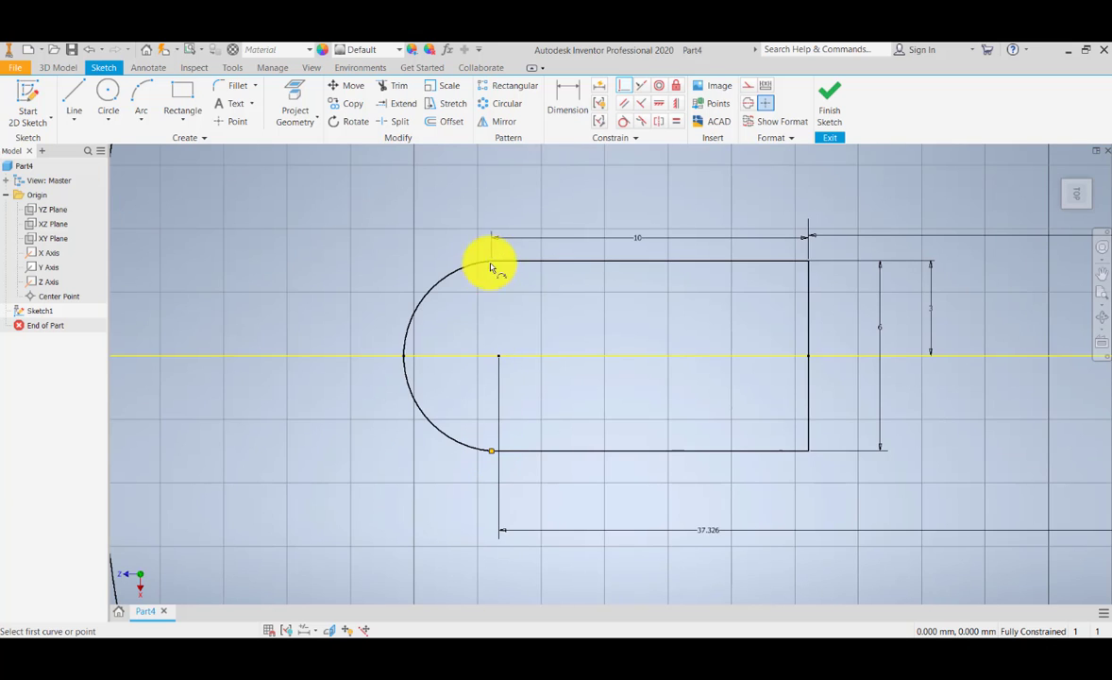
{"action": "scroll", "coordinate": [491, 263], "scroll_direction": "down", "scroll_amount": 2}
{"action": "scroll", "coordinate": [490, 264], "scroll_direction": "up", "scroll_amount": 5}
{"action": "middle_click_drag", "start_coordinate": [489, 263], "coordinate": [467, 316]}
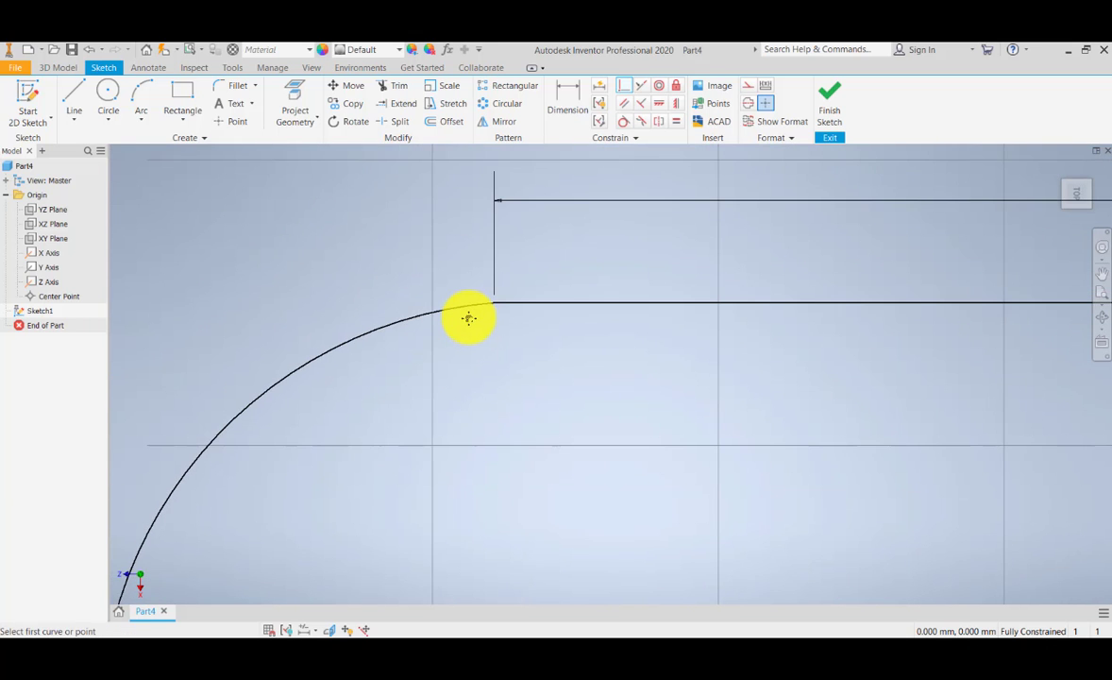
{"action": "middle_click_drag", "start_coordinate": [479, 373], "coordinate": [472, 378]}
{"action": "scroll", "coordinate": [472, 377], "scroll_direction": "down", "scroll_amount": 3}
{"action": "scroll", "coordinate": [477, 380], "scroll_direction": "up", "scroll_amount": 3}
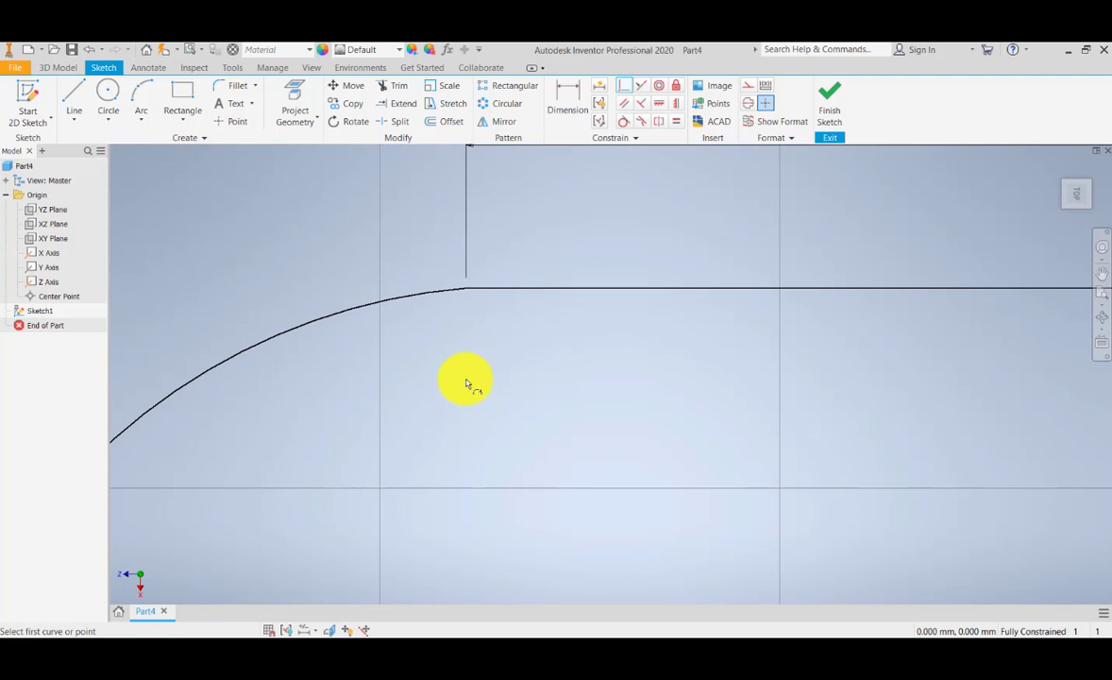
{"action": "scroll", "coordinate": [466, 384], "scroll_direction": "down", "scroll_amount": 2}
{"action": "middle_click_drag", "start_coordinate": [466, 383], "coordinate": [398, 283]}
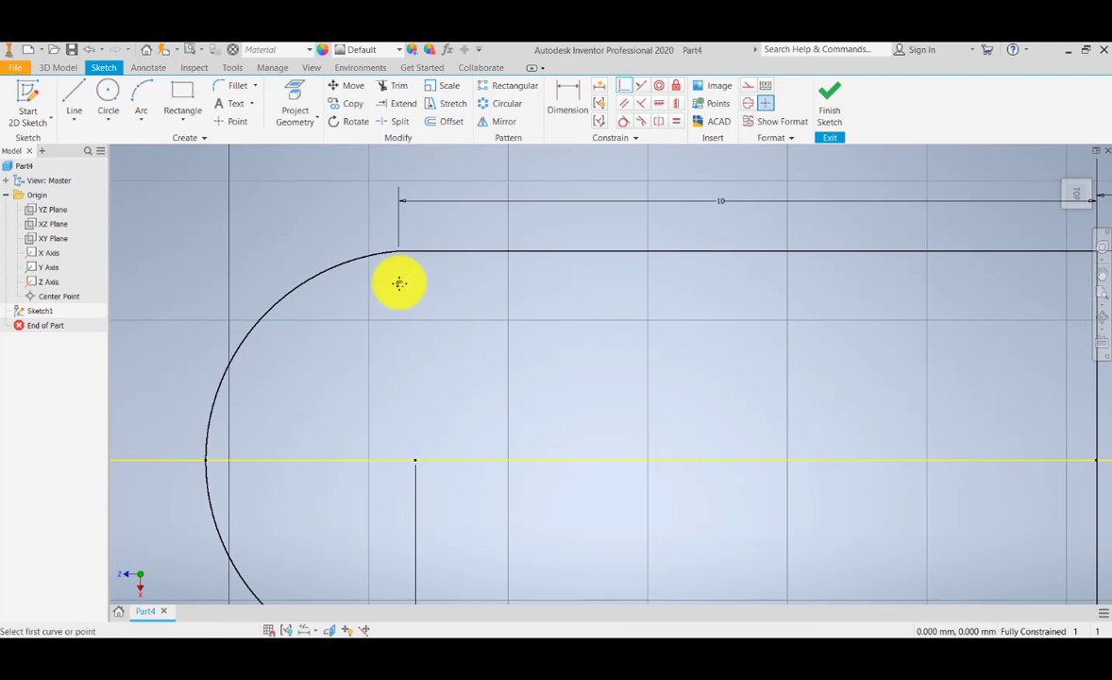
{"action": "scroll", "coordinate": [398, 283], "scroll_direction": "down", "scroll_amount": 3}
{"action": "scroll", "coordinate": [398, 284], "scroll_direction": "up", "scroll_amount": 2}
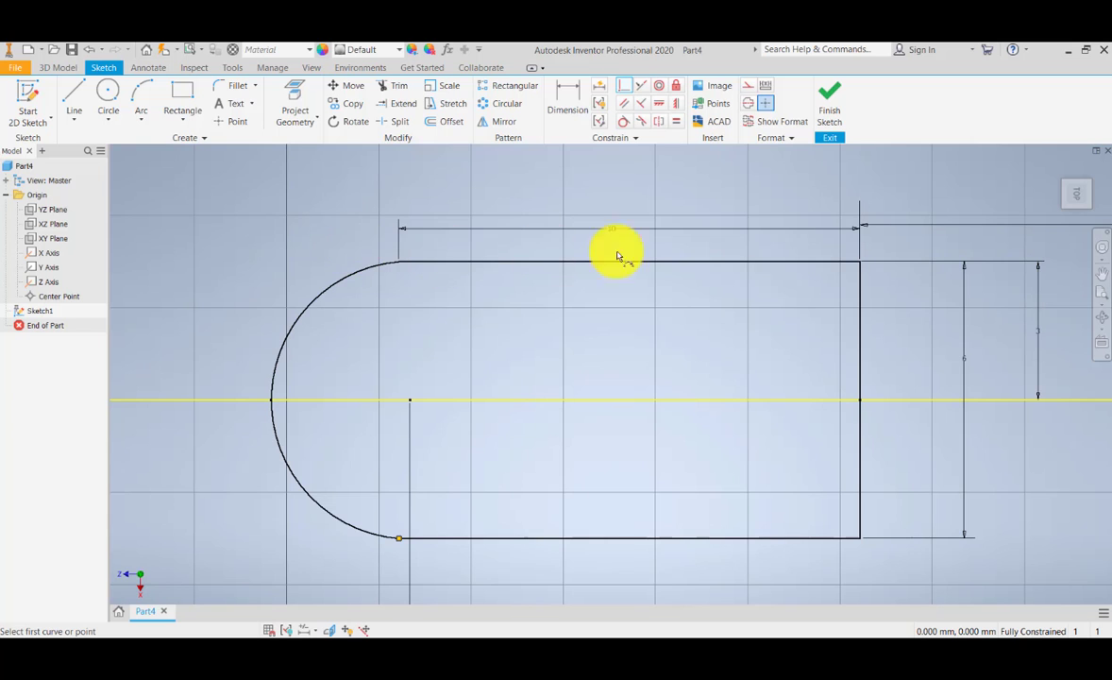
Step: Review the whole profile and its position inside the large circle, and leave the Coincident constraint command
{"action": "scroll", "coordinate": [588, 347], "scroll_direction": "up", "scroll_amount": 3}
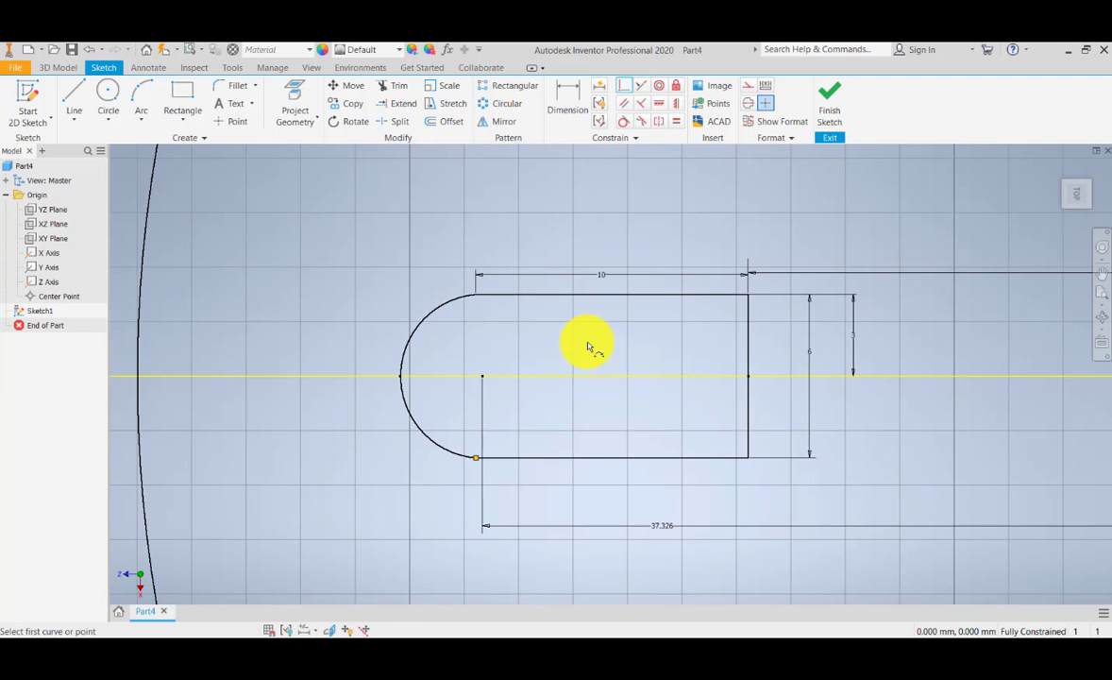
{"action": "scroll", "coordinate": [508, 459], "scroll_direction": "down", "scroll_amount": 1}
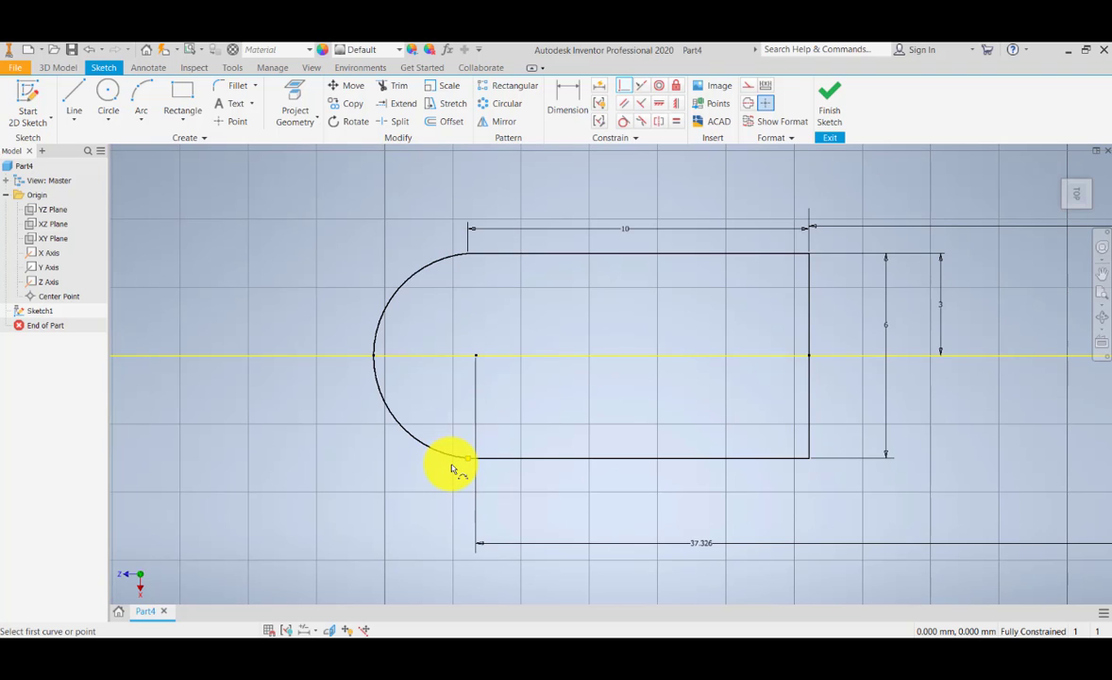
{"action": "scroll", "coordinate": [452, 469], "scroll_direction": "up", "scroll_amount": 4}
{"action": "scroll", "coordinate": [451, 468], "scroll_direction": "down", "scroll_amount": 3}
{"action": "scroll", "coordinate": [452, 468], "scroll_direction": "up", "scroll_amount": 2}
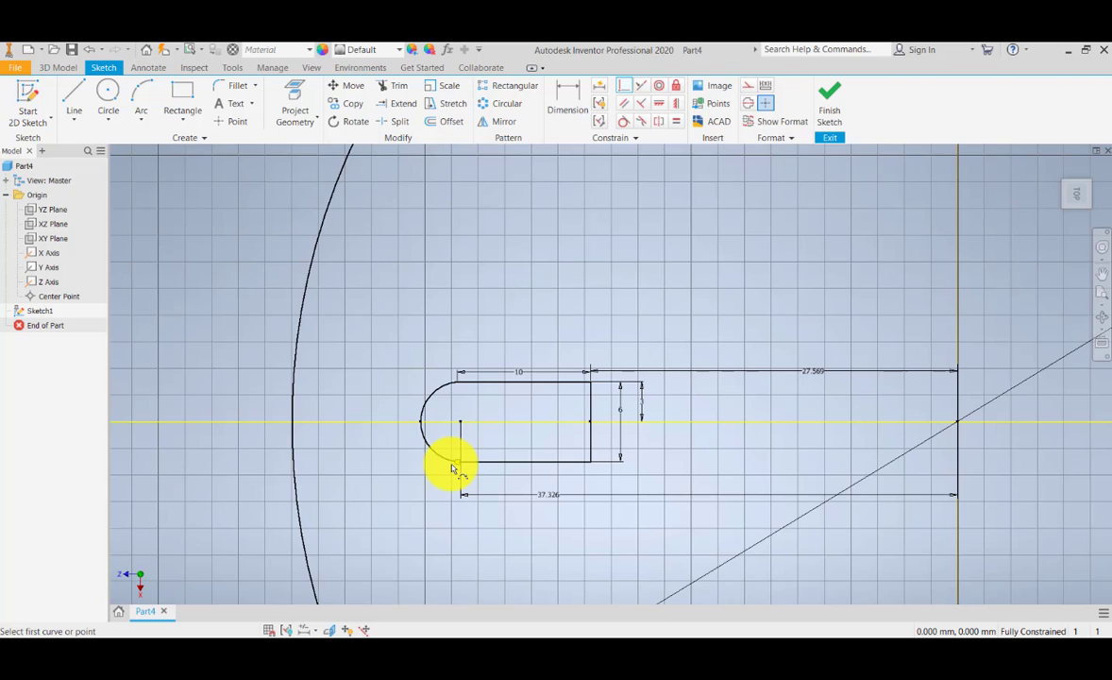
{"action": "mouse_move", "coordinate": [521, 472]}
{"action": "middle_mouse_down"}
{"action": "mouse_move", "coordinate": [372, 439]}
{"action": "mouse_move", "coordinate": [407, 382]}
{"action": "middle_mouse_up"}
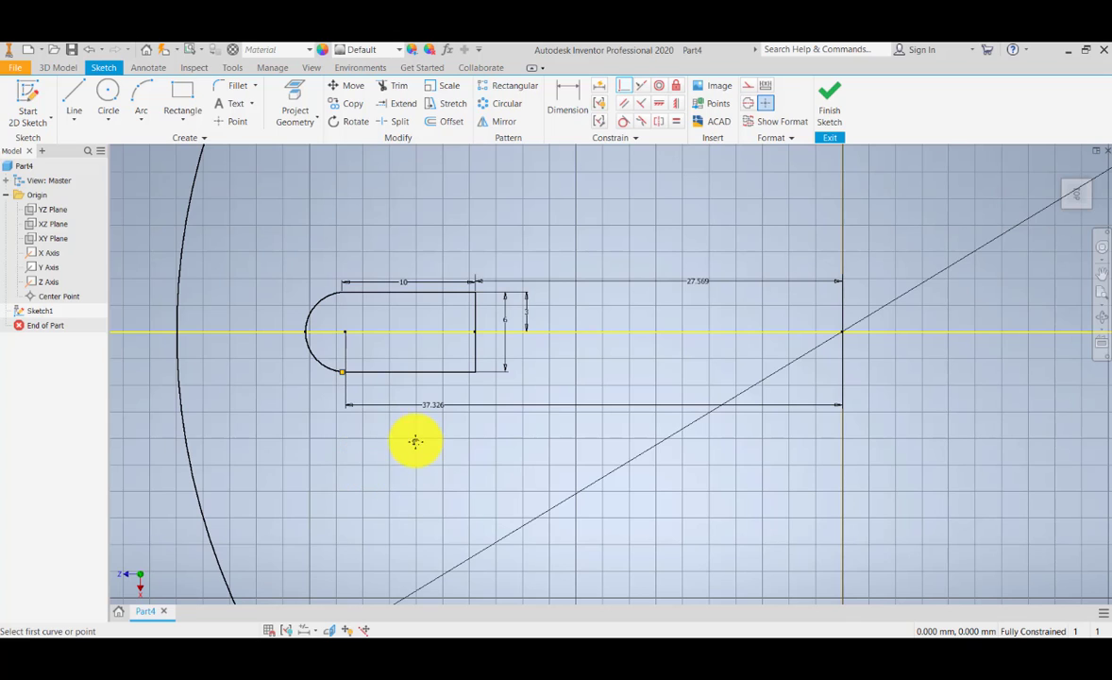
{"action": "scroll", "coordinate": [413, 444], "scroll_direction": "up", "scroll_amount": 5}
{"action": "scroll", "coordinate": [413, 453], "scroll_direction": "down", "scroll_amount": 2}
{"action": "middle_click_drag", "start_coordinate": [416, 463], "coordinate": [413, 464]}
{"action": "key", "text": "Escape"}
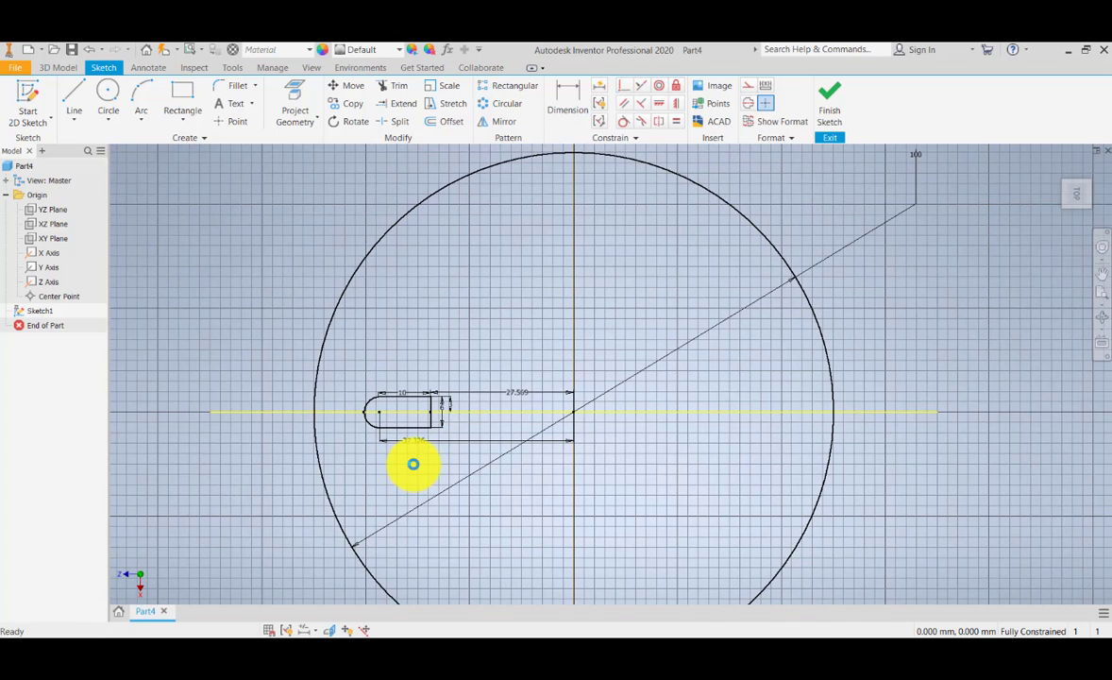
Step: Start a circular sketch pattern and select the whole round-ended profile as the geometry to repeat
{"action": "left_click", "coordinate": [507, 104]}
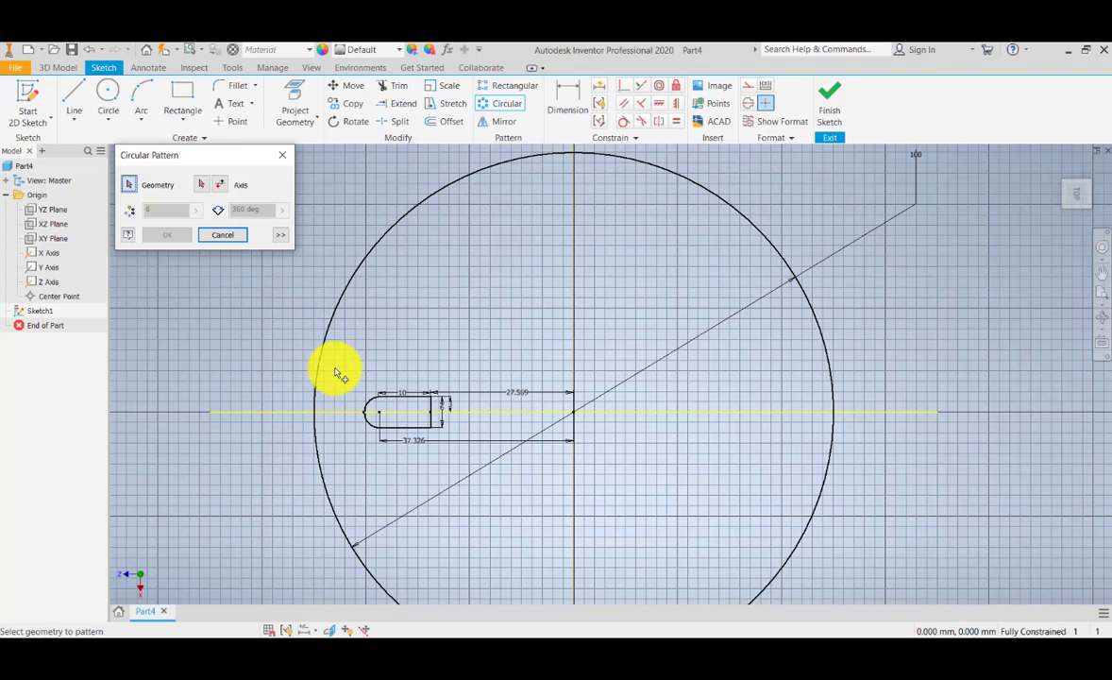
{"action": "mouse_move", "coordinate": [336, 368]}
{"action": "left_mouse_down"}
{"action": "mouse_move", "coordinate": [479, 450]}
{"action": "mouse_move", "coordinate": [453, 465]}
{"action": "left_mouse_up"}
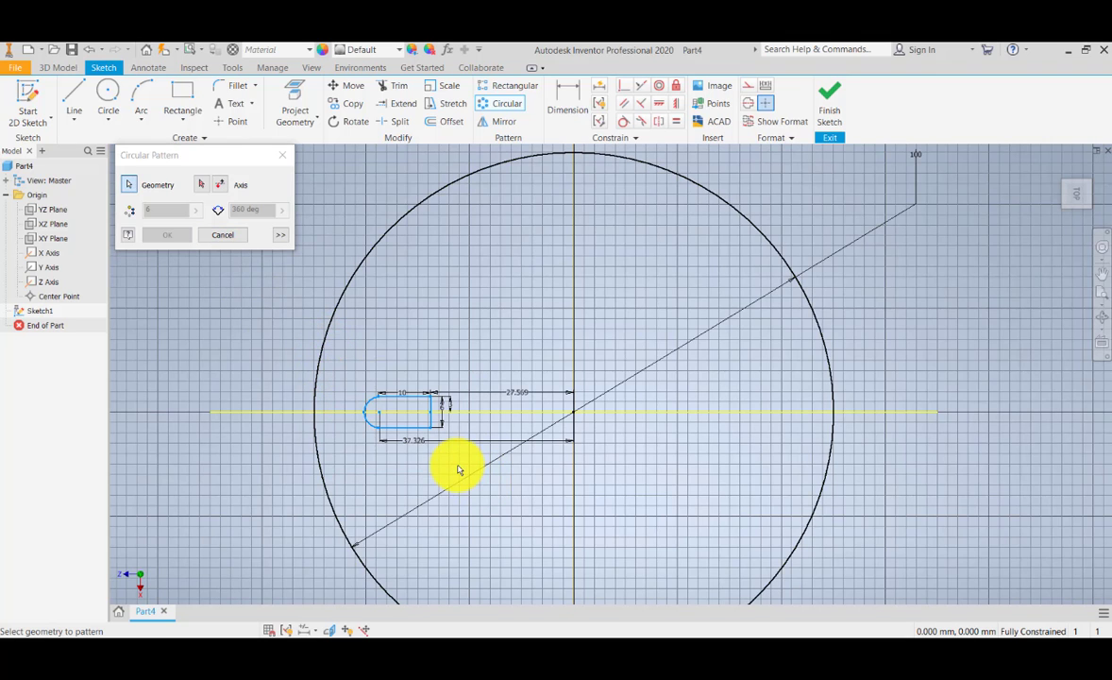
{"action": "scroll", "coordinate": [379, 416], "scroll_direction": "down", "scroll_amount": 3}
{"action": "scroll", "coordinate": [378, 416], "scroll_direction": "up", "scroll_amount": 4}
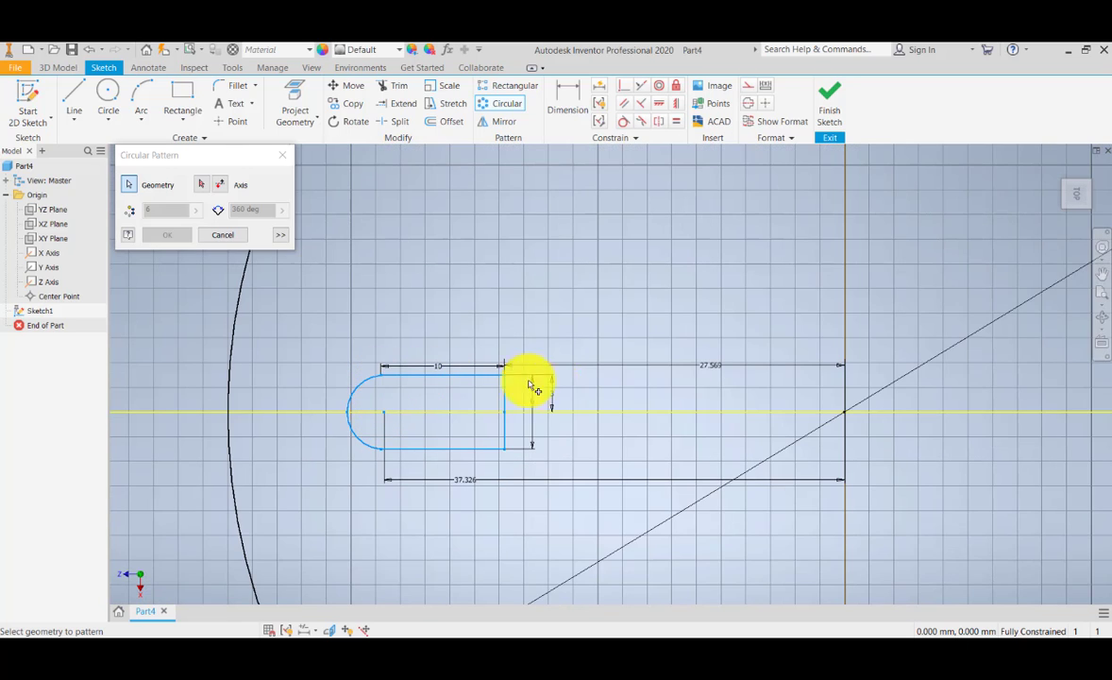
{"action": "middle_click_drag", "start_coordinate": [383, 280], "coordinate": [378, 330]}
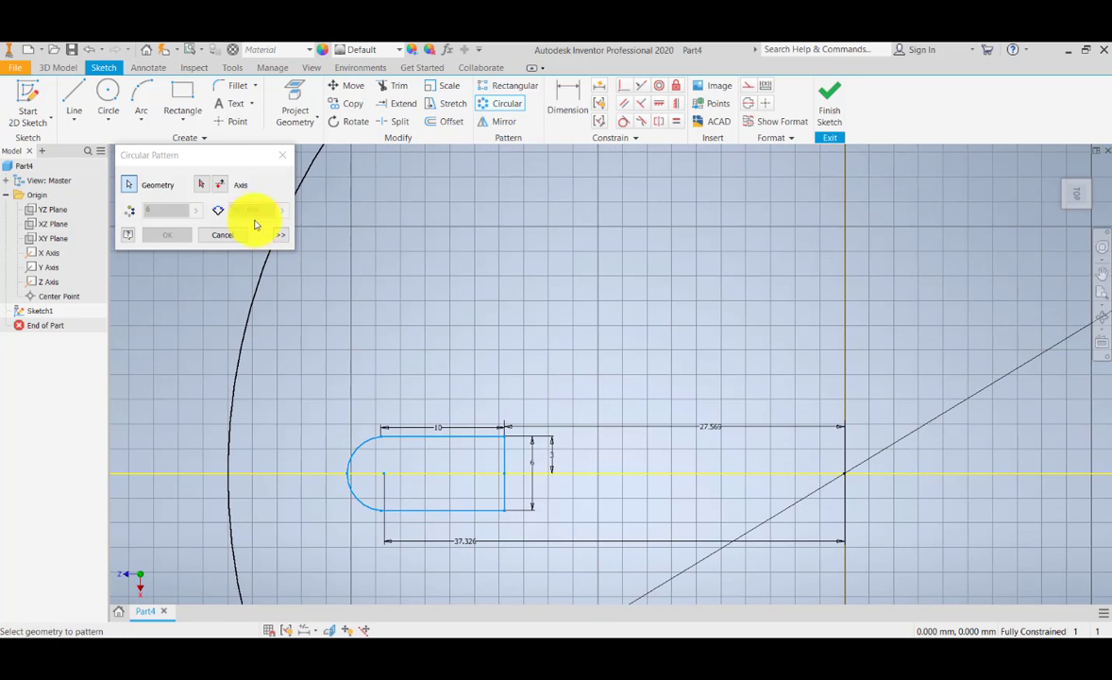
Step: Define the pattern's axis of revolution by choosing the large 100 mm circle
{"action": "left_click", "coordinate": [205, 190]}
{"action": "middle_click_drag", "start_coordinate": [494, 269], "coordinate": [541, 365]}
{"action": "middle_click_drag", "start_coordinate": [444, 298], "coordinate": [427, 375]}
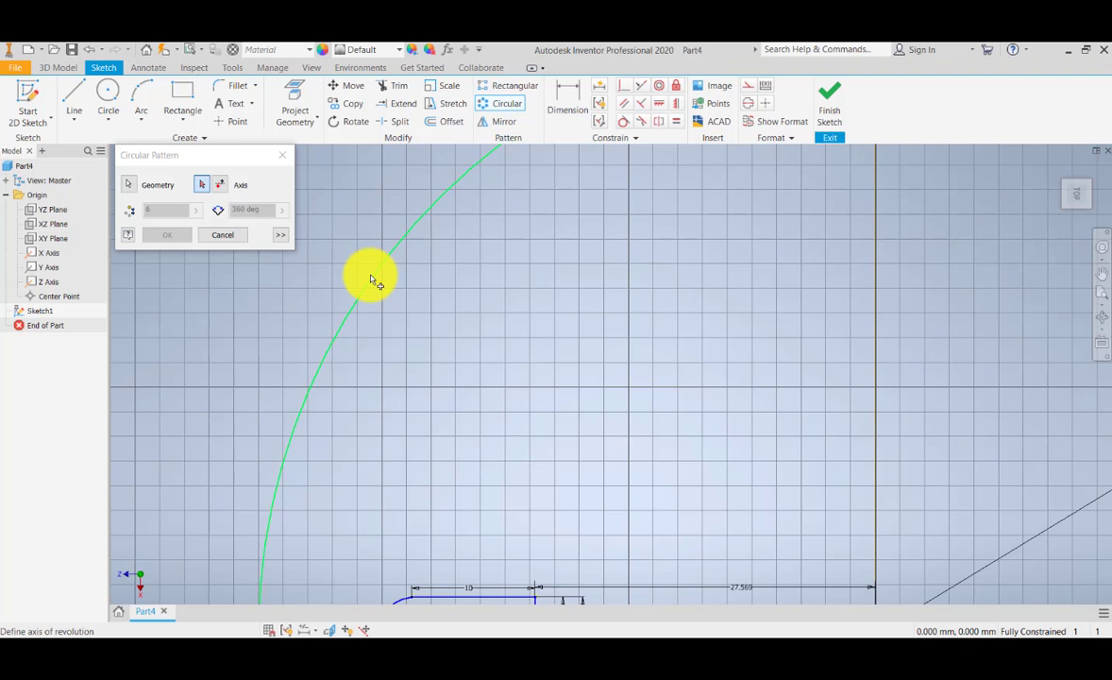
{"action": "scroll", "coordinate": [370, 278], "scroll_direction": "down", "scroll_amount": 5}
{"action": "scroll", "coordinate": [369, 275], "scroll_direction": "up", "scroll_amount": 3}
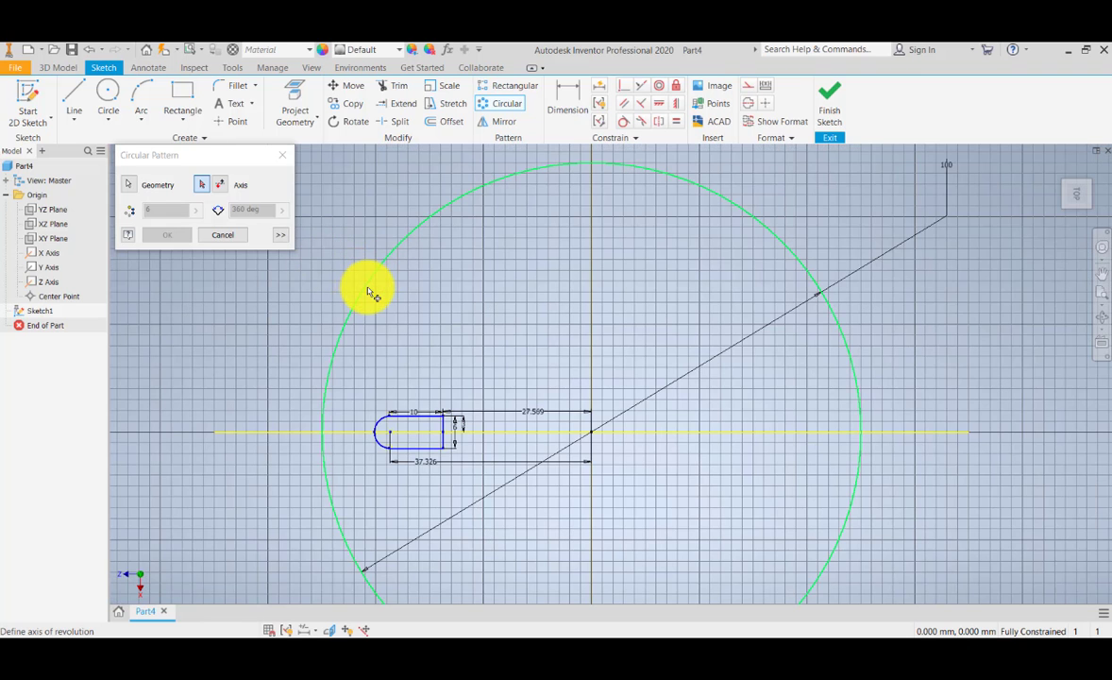
{"action": "left_click", "coordinate": [373, 289]}
{"action": "middle_click_drag", "start_coordinate": [494, 314], "coordinate": [489, 212]}
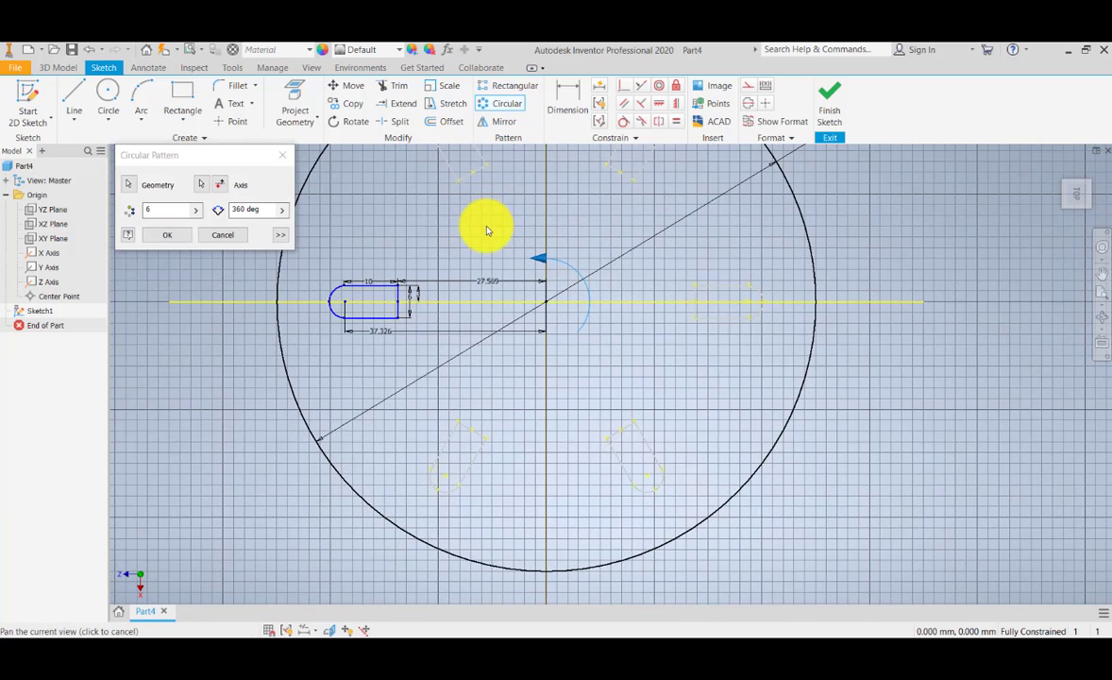
{"action": "middle_click_drag", "start_coordinate": [435, 309], "coordinate": [442, 348]}
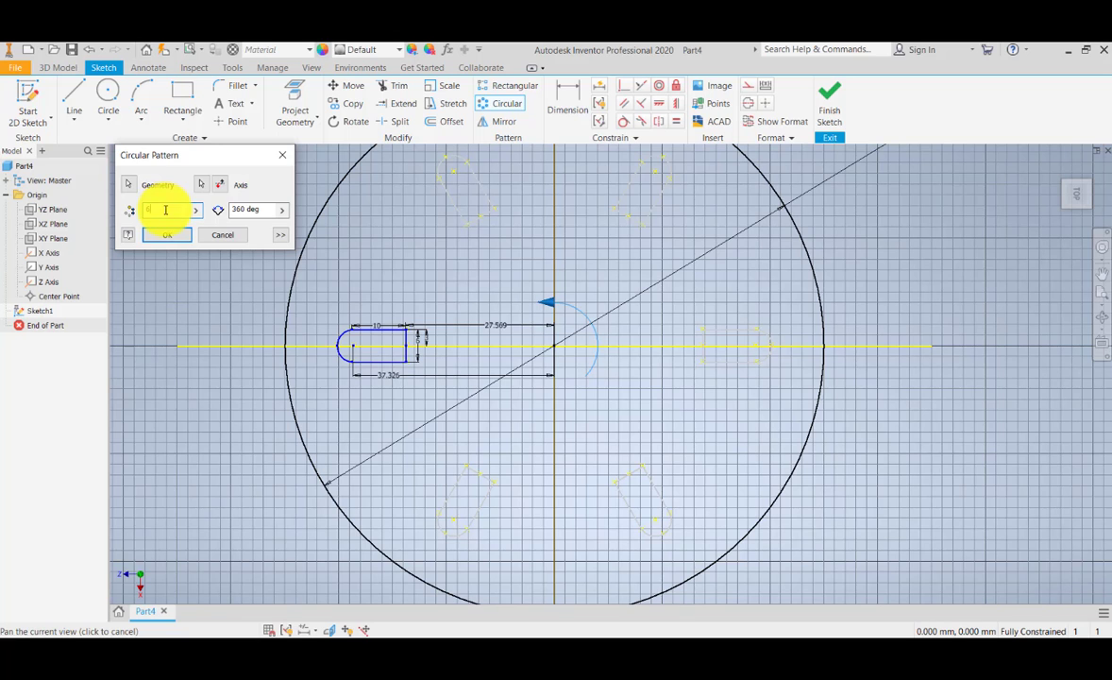
Step: Try total angles of 45 and 90 degrees for the circular pattern
{"action": "middle_click_drag", "start_coordinate": [409, 233], "coordinate": [403, 263]}
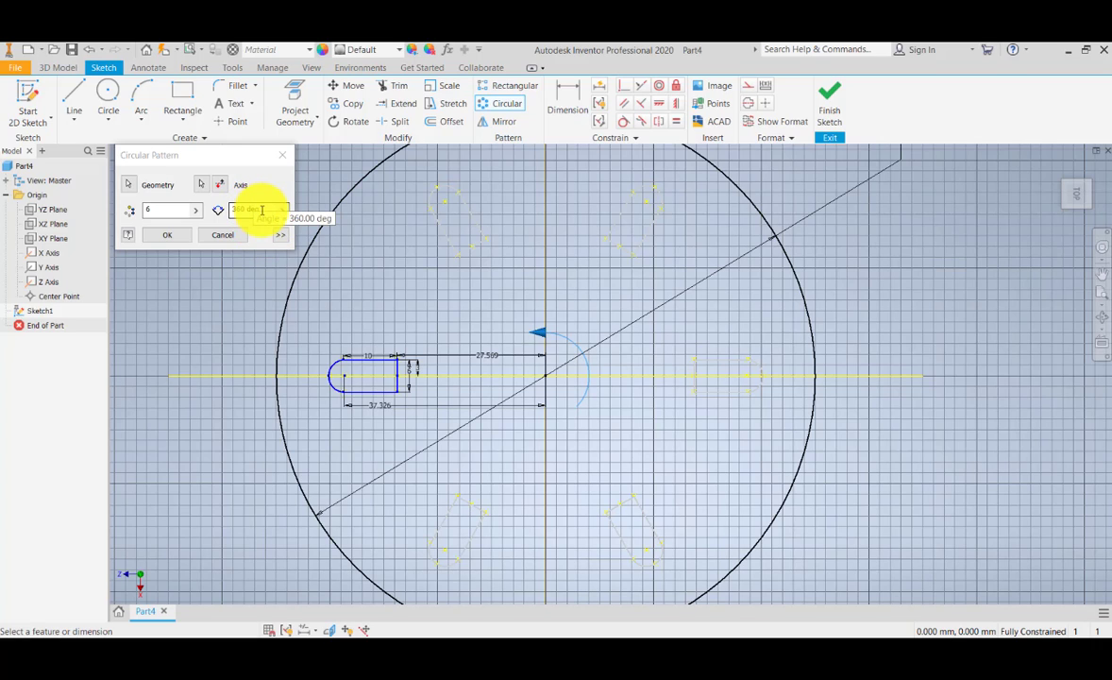
{"action": "left_click_drag", "start_coordinate": [264, 209], "coordinate": [200, 210]}
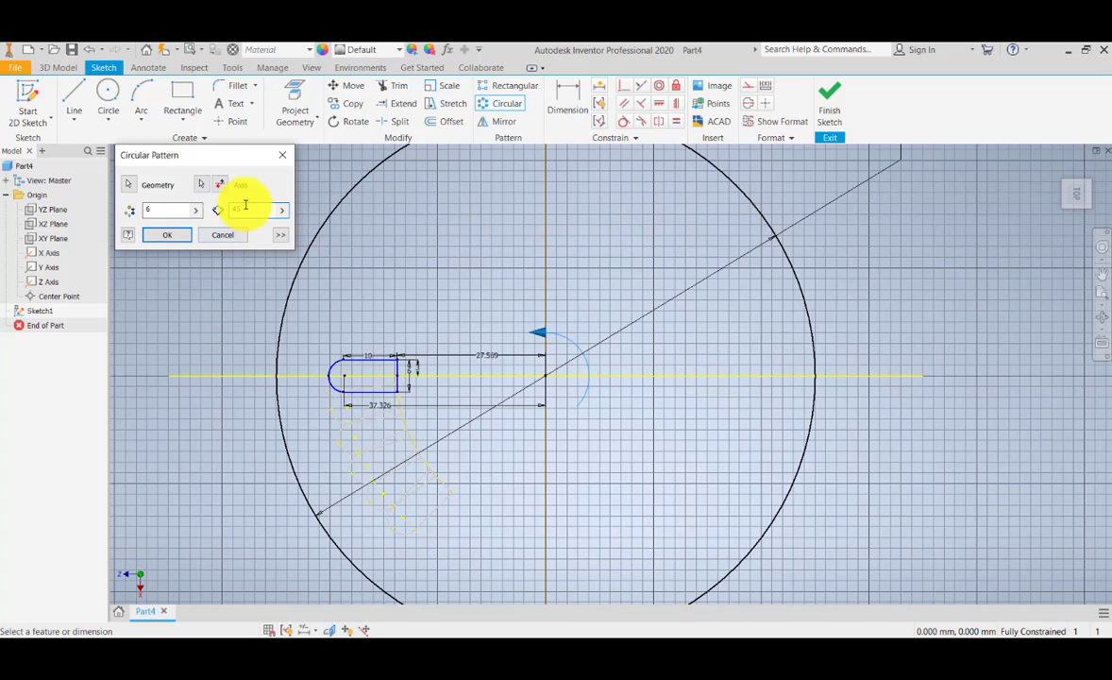
{"action": "left_click_drag", "start_coordinate": [243, 207], "coordinate": [205, 206]}
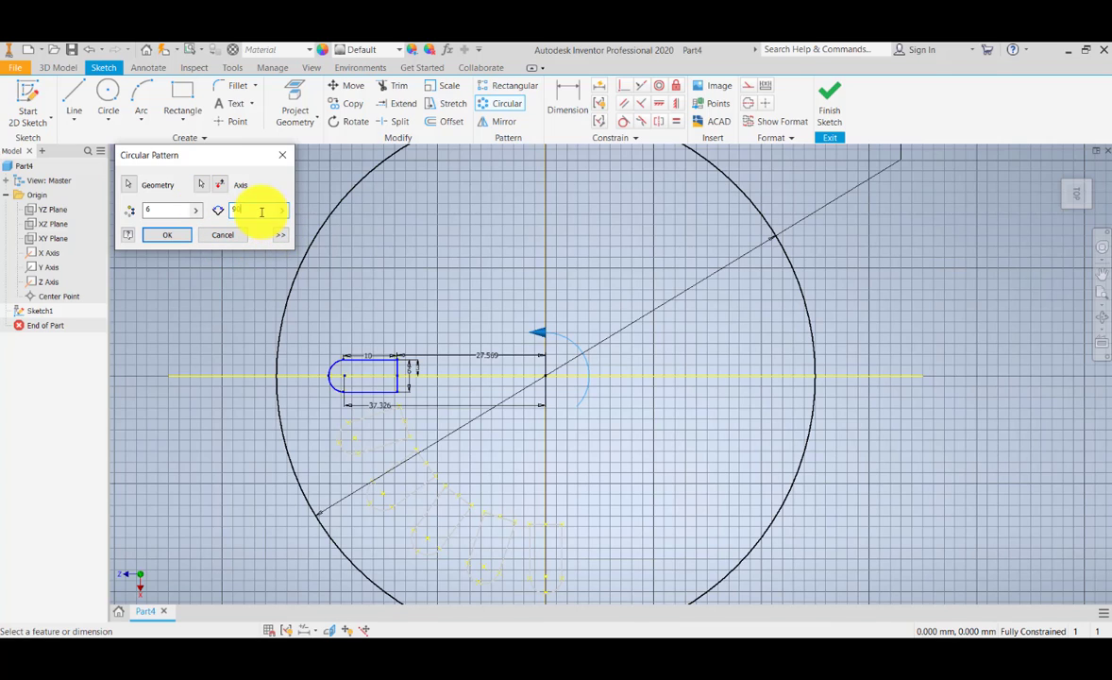
Step: Set the circular pattern's angle to 360 degrees and create it with 6 occurrences
{"action": "left_click_drag", "start_coordinate": [268, 208], "coordinate": [141, 204]}
{"action": "type", "text": "360"}
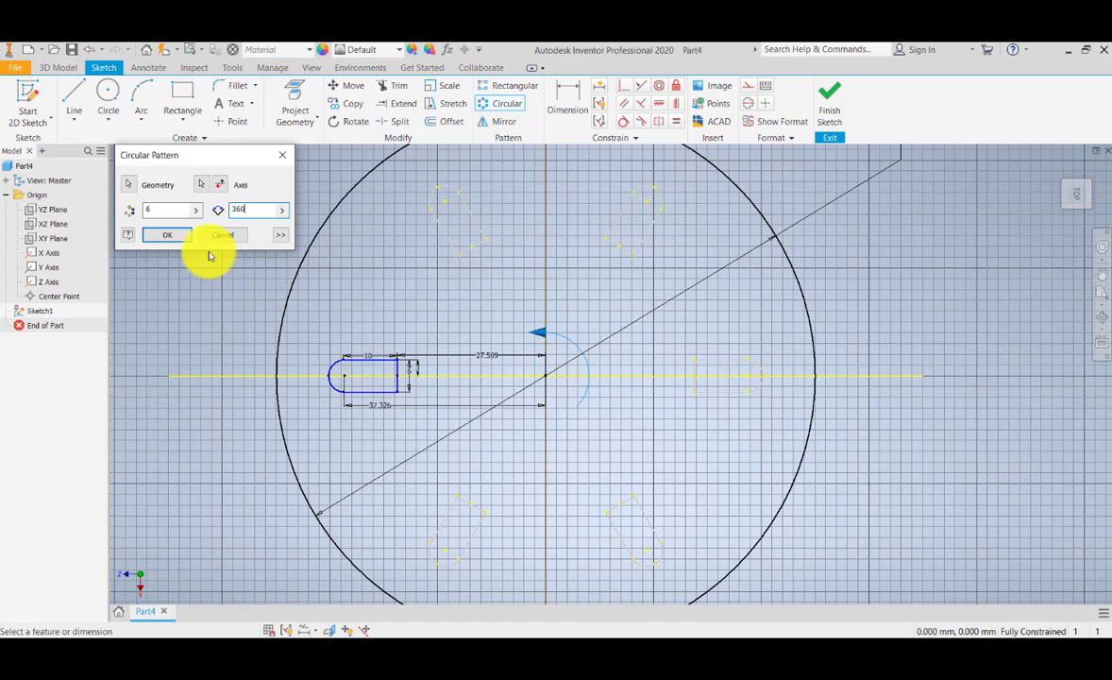
{"action": "left_click", "coordinate": [169, 235]}
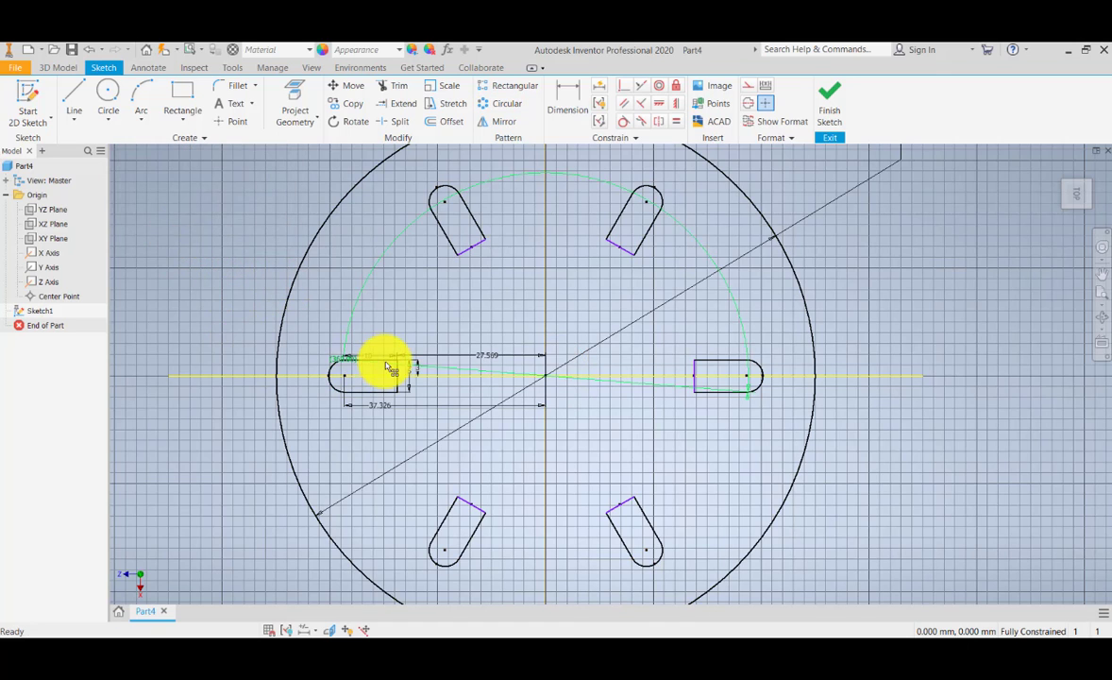
Step: Examine the patterned round-ended profiles and their distribution inside the large circle
{"action": "mouse_move", "coordinate": [442, 390]}
{"action": "middle_mouse_down"}
{"action": "mouse_move", "coordinate": [454, 348]}
{"action": "mouse_move", "coordinate": [451, 421]}
{"action": "mouse_move", "coordinate": [453, 380]}
{"action": "middle_mouse_up"}
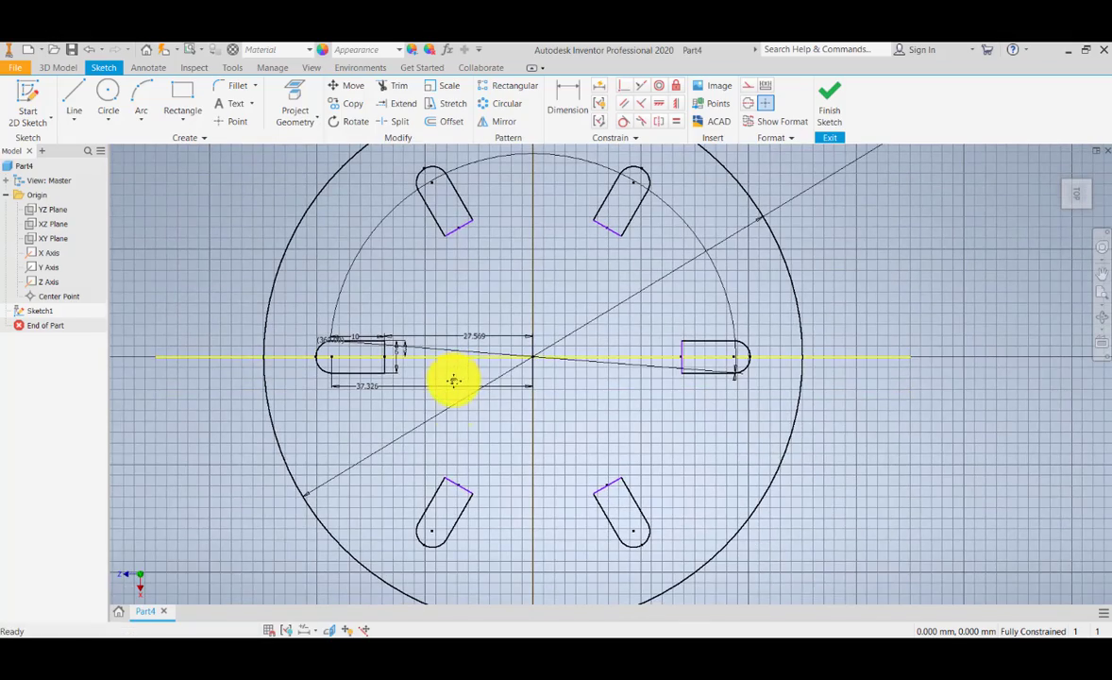
{"action": "mouse_move", "coordinate": [465, 432]}
{"action": "middle_mouse_down"}
{"action": "mouse_move", "coordinate": [451, 387]}
{"action": "mouse_move", "coordinate": [449, 447]}
{"action": "middle_mouse_up"}
{"action": "scroll", "coordinate": [453, 389], "scroll_direction": "down", "scroll_amount": 5}
{"action": "scroll", "coordinate": [453, 390], "scroll_direction": "up", "scroll_amount": 6}
{"action": "scroll", "coordinate": [449, 447], "scroll_direction": "down", "scroll_amount": 3}
{"action": "scroll", "coordinate": [451, 450], "scroll_direction": "up", "scroll_amount": 1}
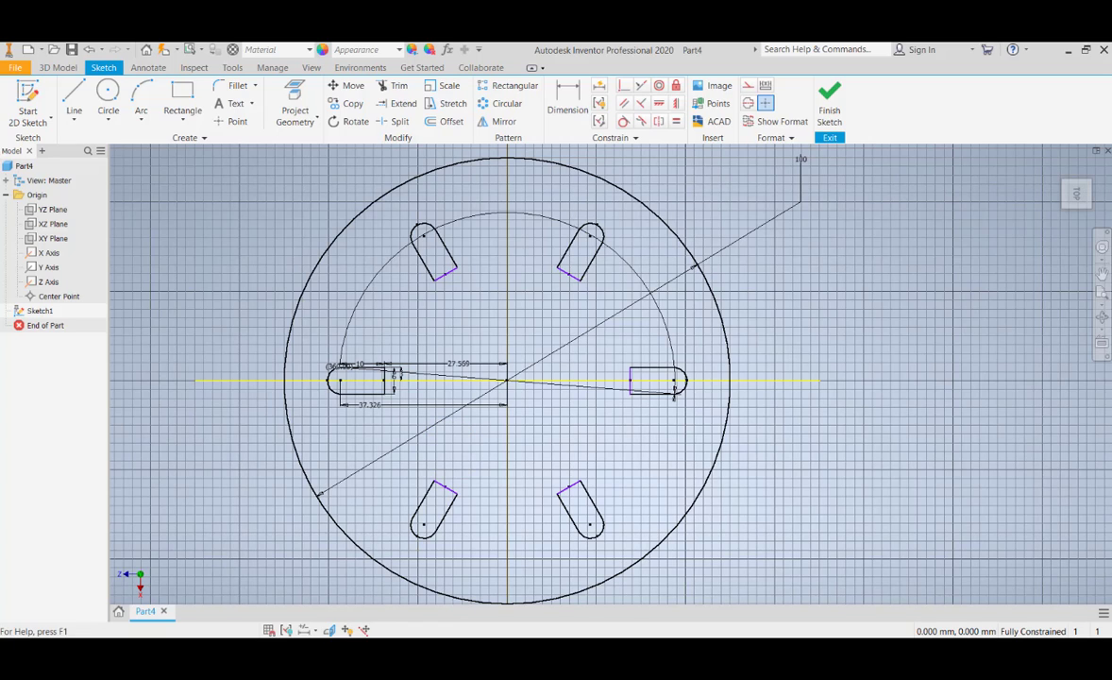
{"action": "left_click", "coordinate": [444, 399]}
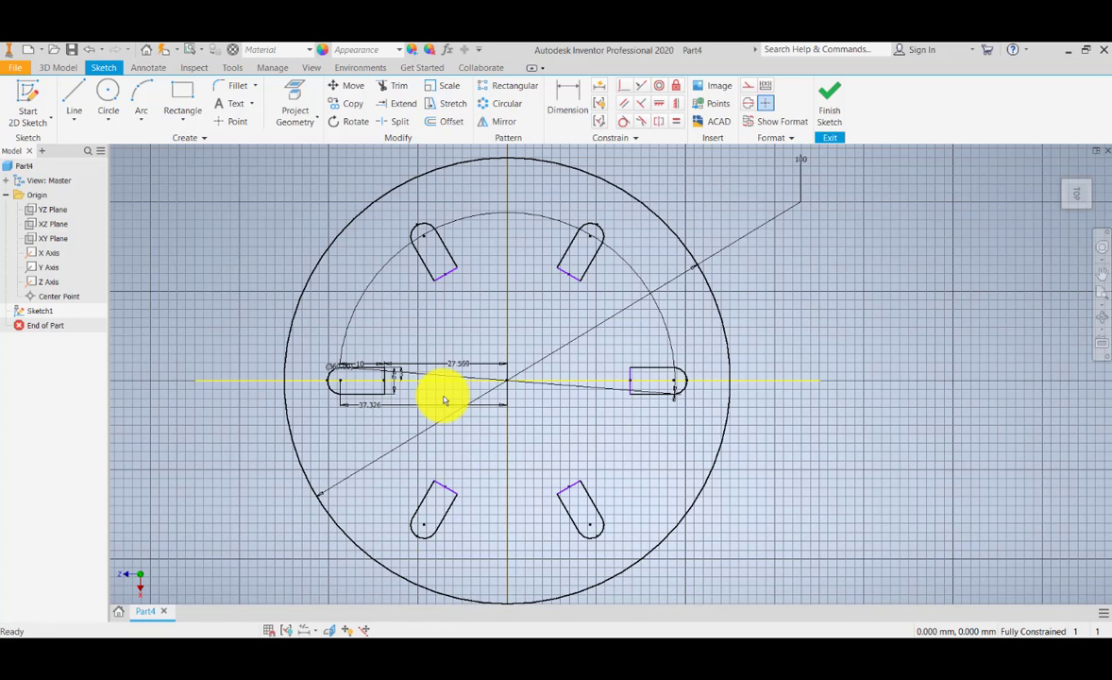
Step: Exit the sketch and save the part as Part15 in the ProjectName-A folder
{"action": "left_click", "coordinate": [21, 69]}
{"action": "left_click", "coordinate": [43, 225]}
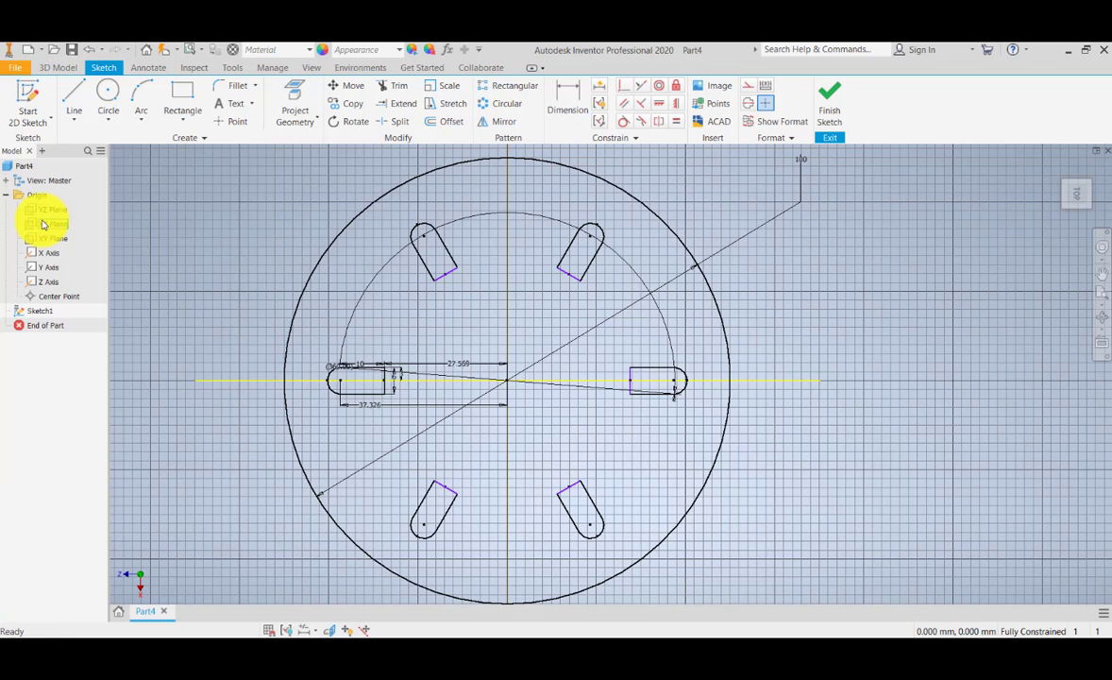
{"action": "left_click", "coordinate": [486, 375]}
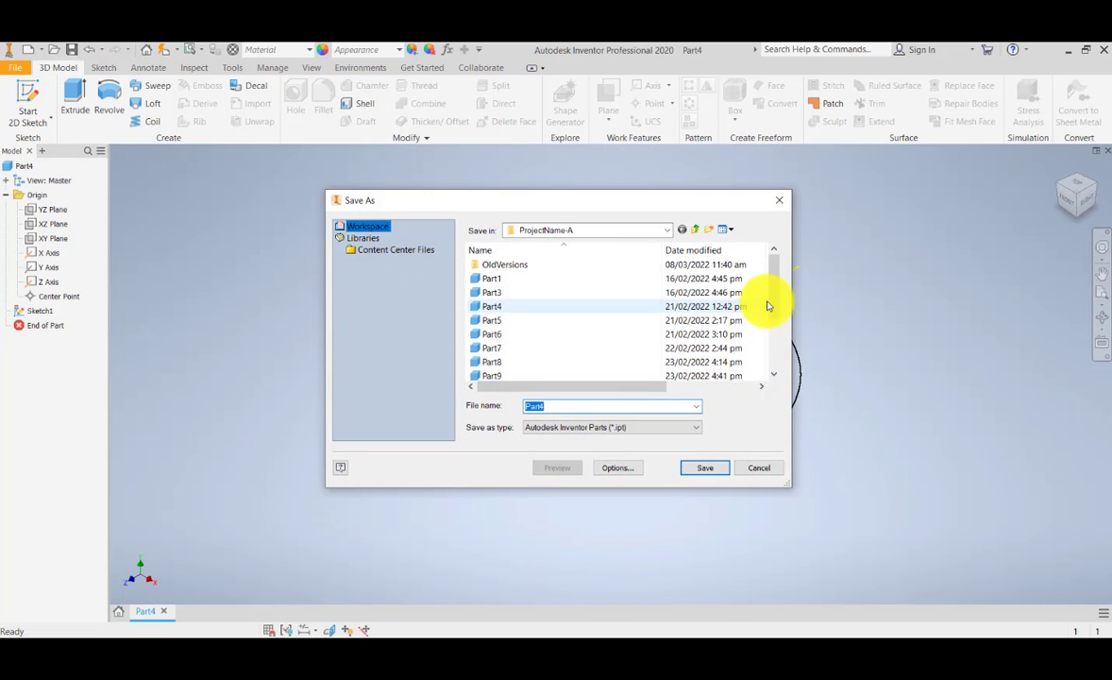
{"action": "scroll", "coordinate": [769, 325], "scroll_direction": "down", "scroll_amount": 2}
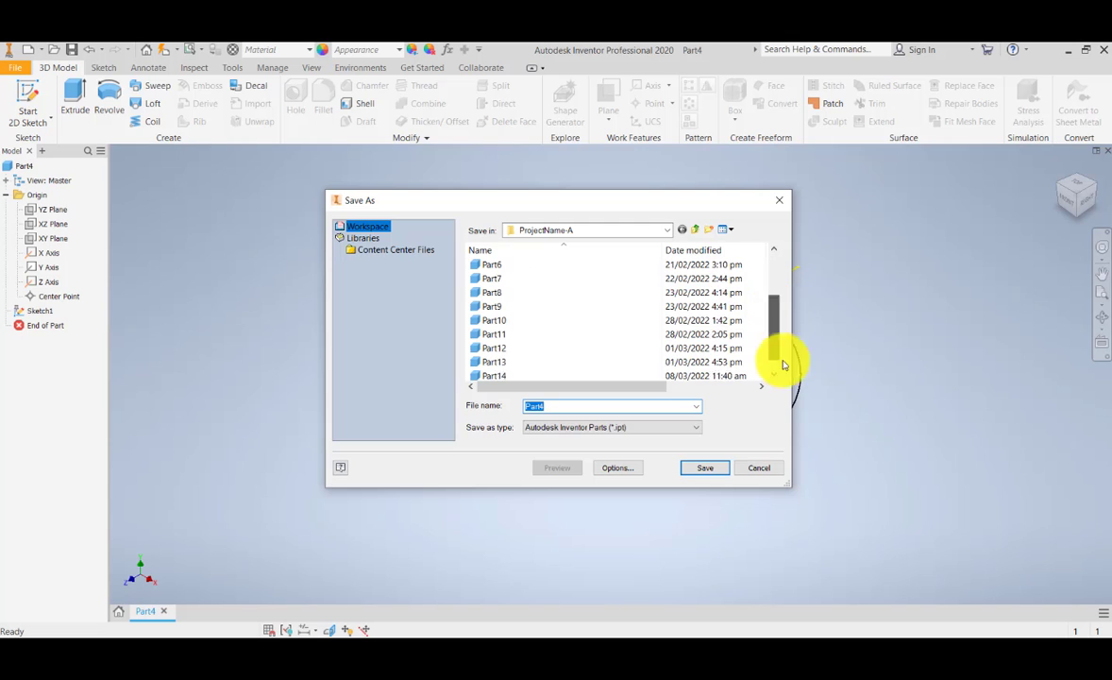
{"action": "left_click", "coordinate": [547, 406]}
{"action": "key", "text": "BackSpace"}
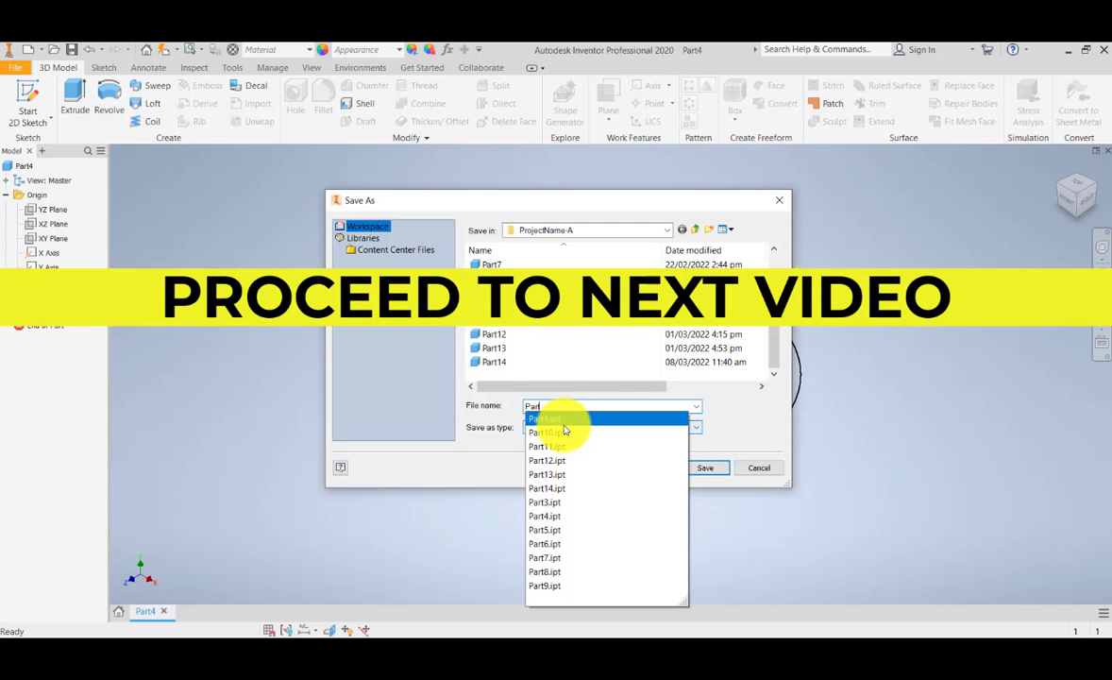
{"action": "type", "text": "15"}
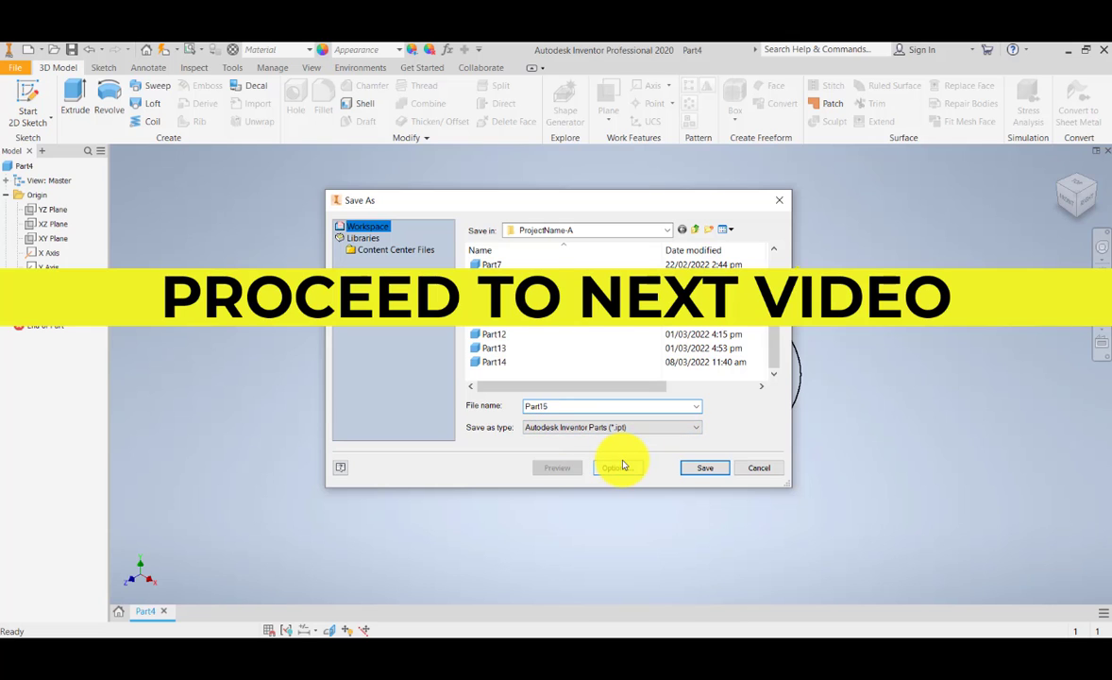
{"action": "left_click", "coordinate": [708, 470]}
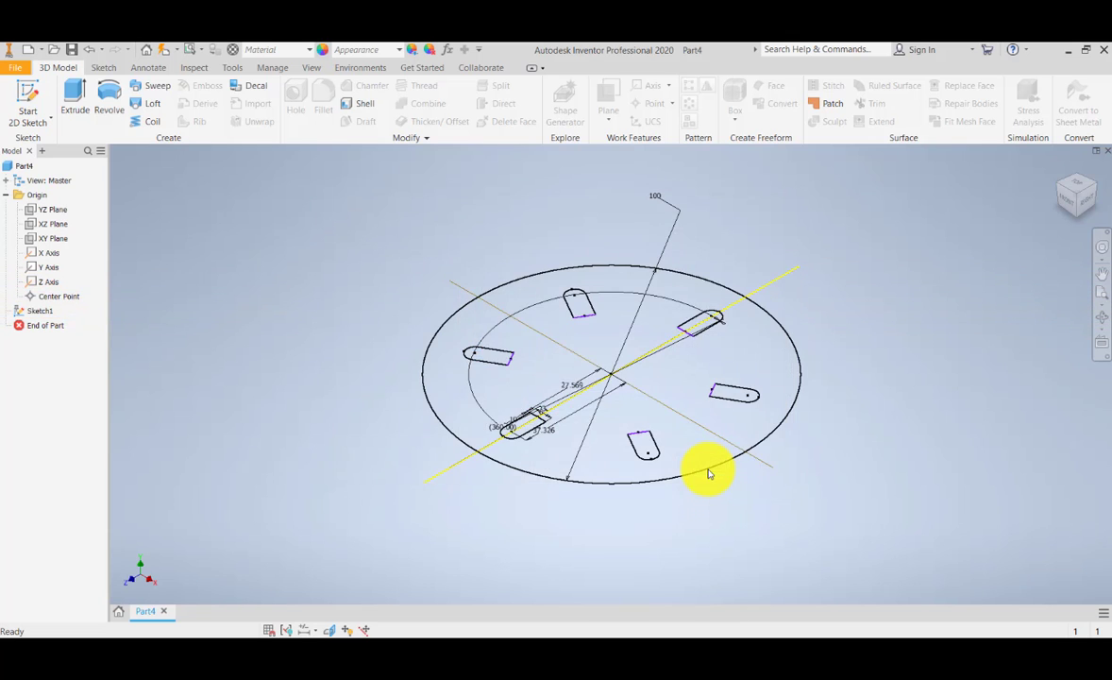